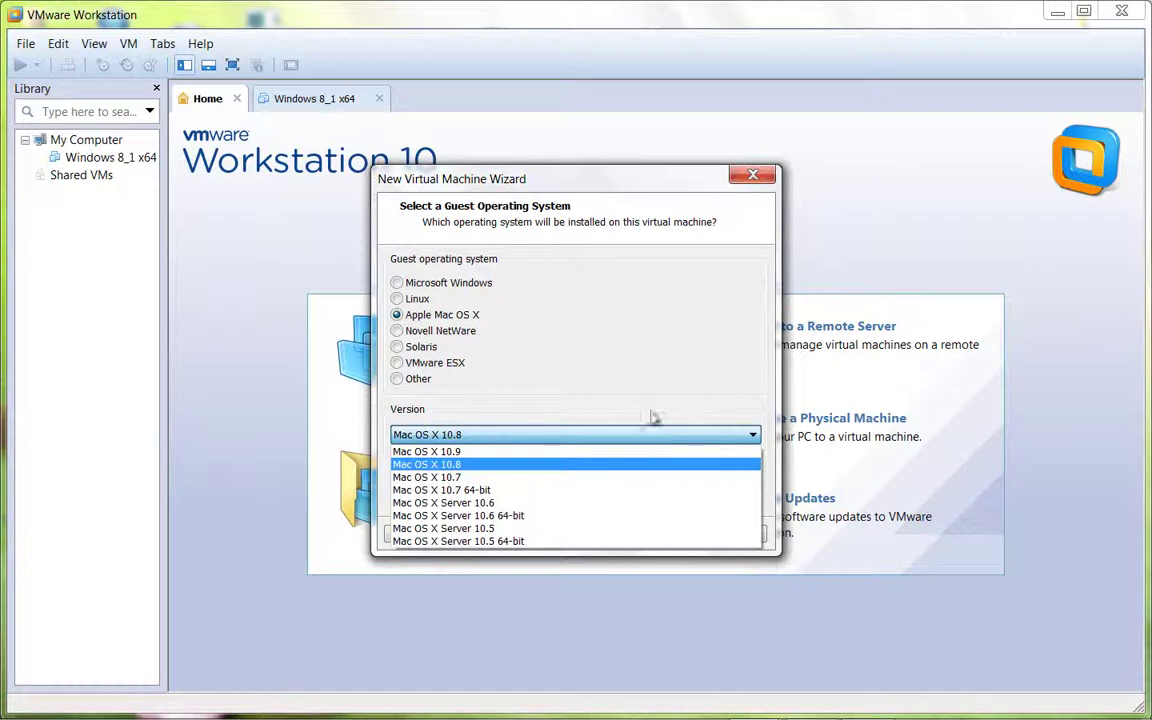
- Keep Mac OS X 10.8 as the version and store the machine in M:\VmWare
left_click(322, 553)
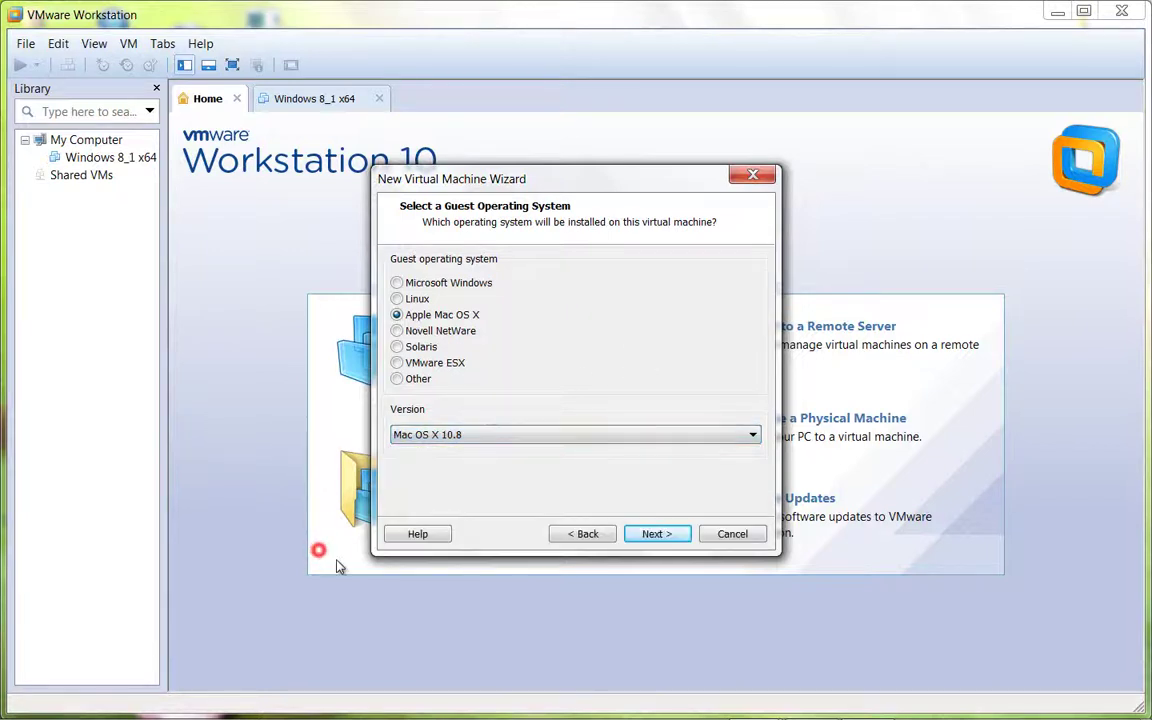
left_click(655, 533)
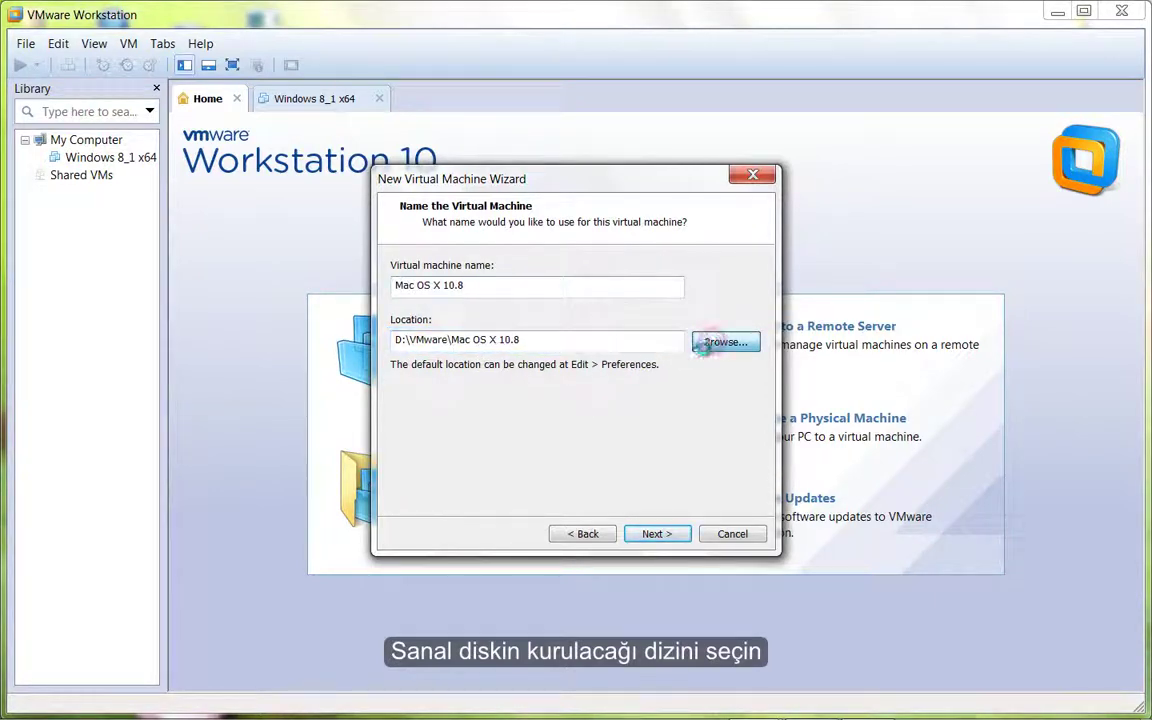
left_click(722, 342)
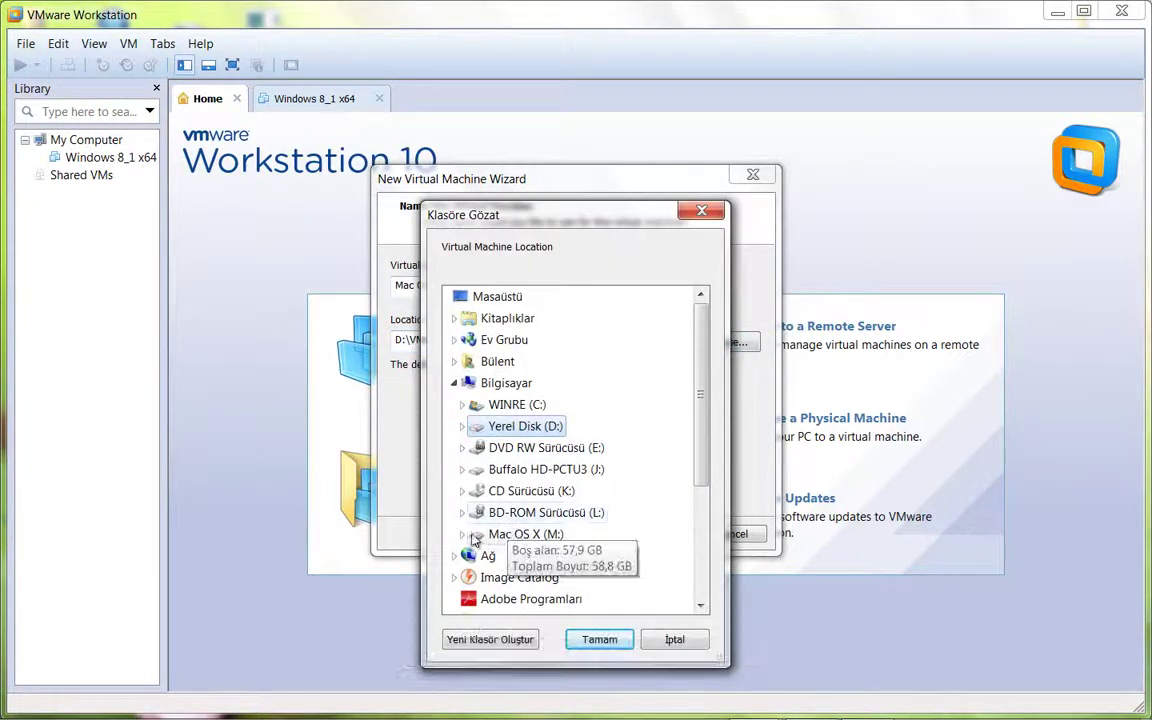
left_click(462, 534)
scroll(540, 528, "down", 3)
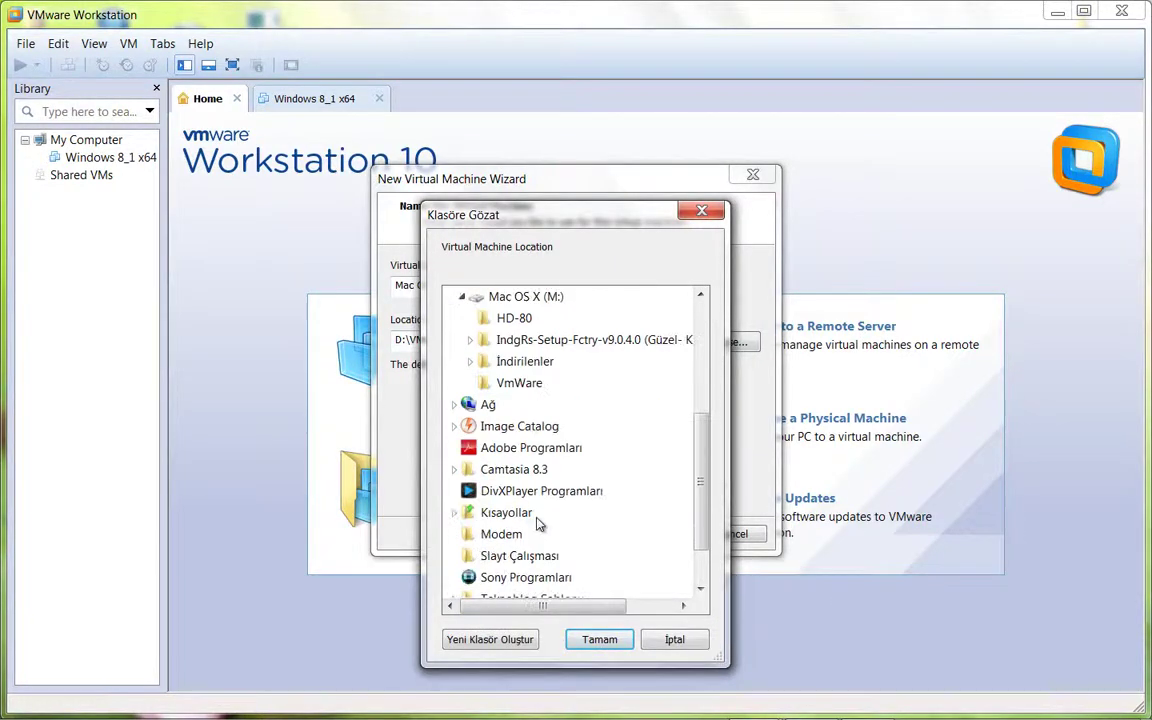
left_click(517, 383)
left_click(599, 639)
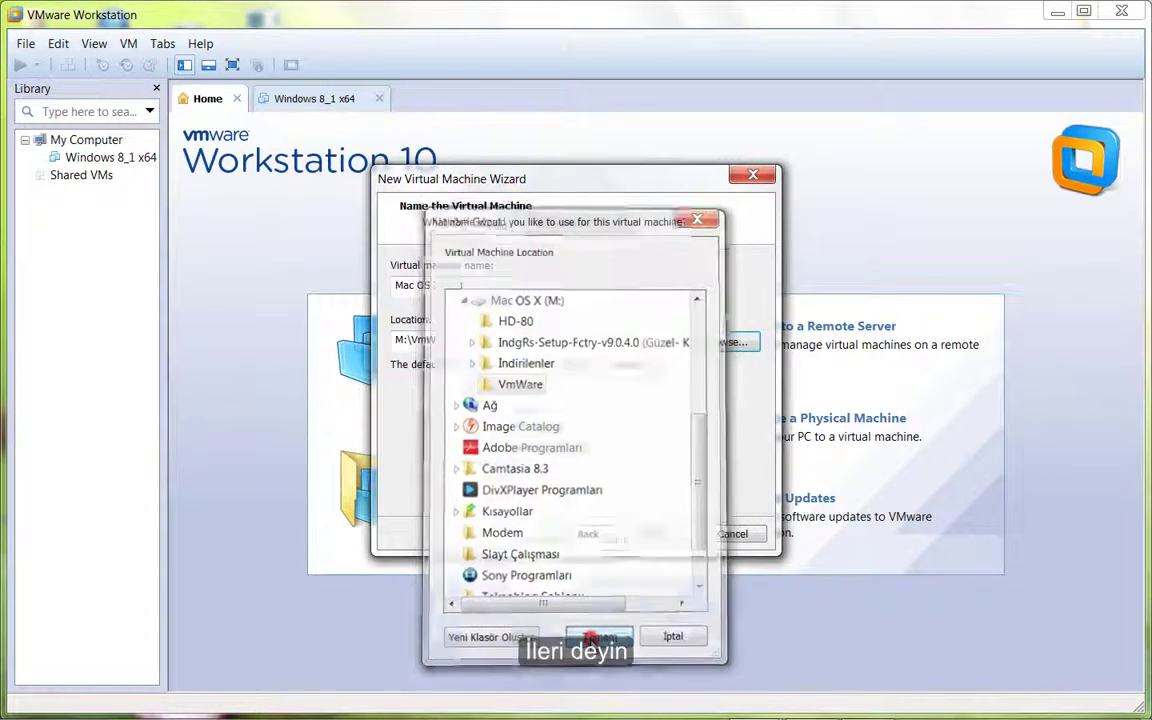
- Give the machine a 70 GB virtual disk stored as a single file
left_click(672, 533)
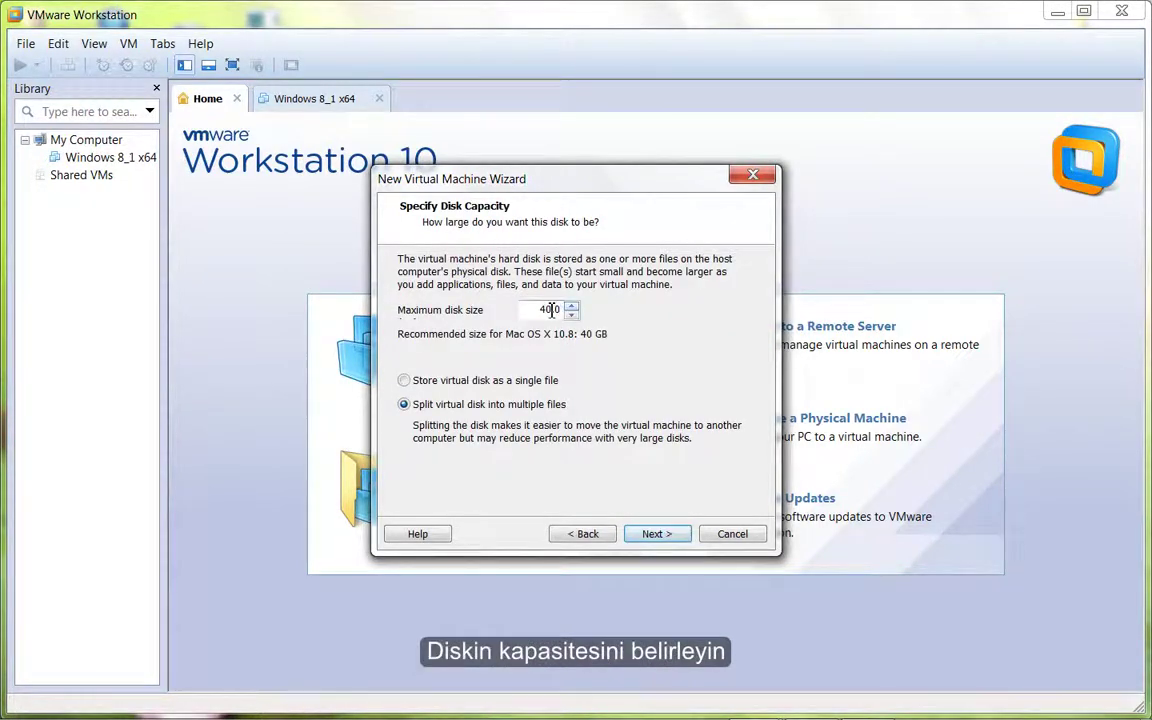
left_click_drag(553, 310, 477, 322)
left_click(405, 381)
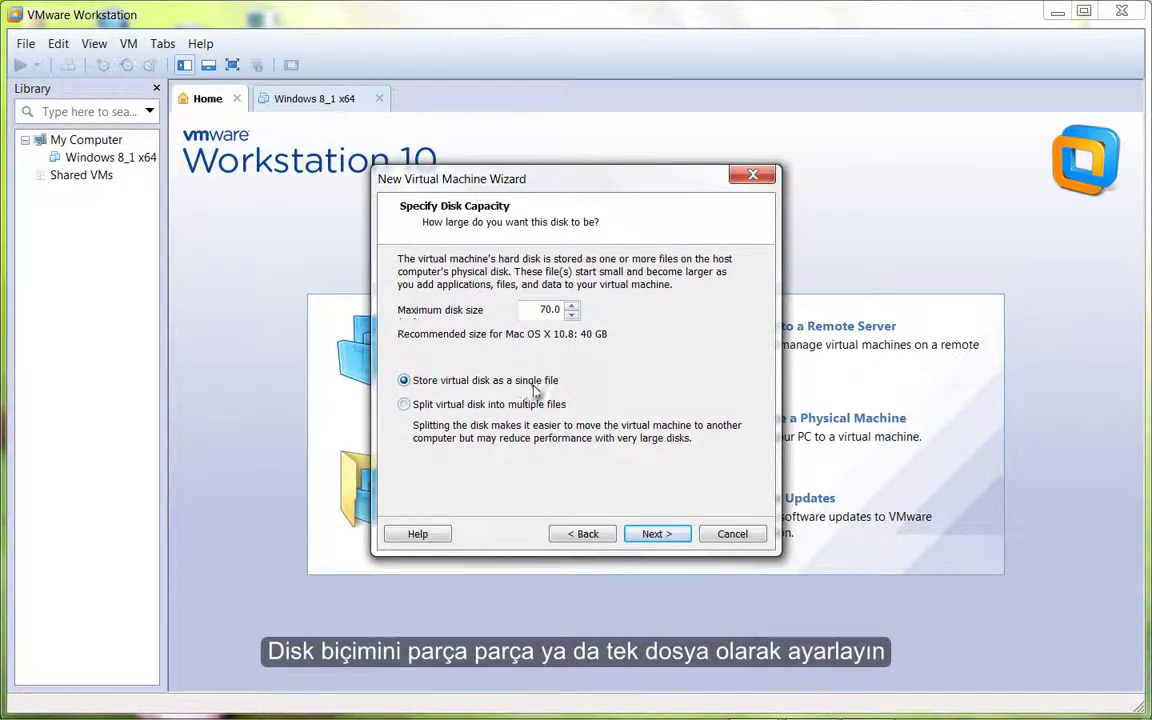
left_click(660, 536)
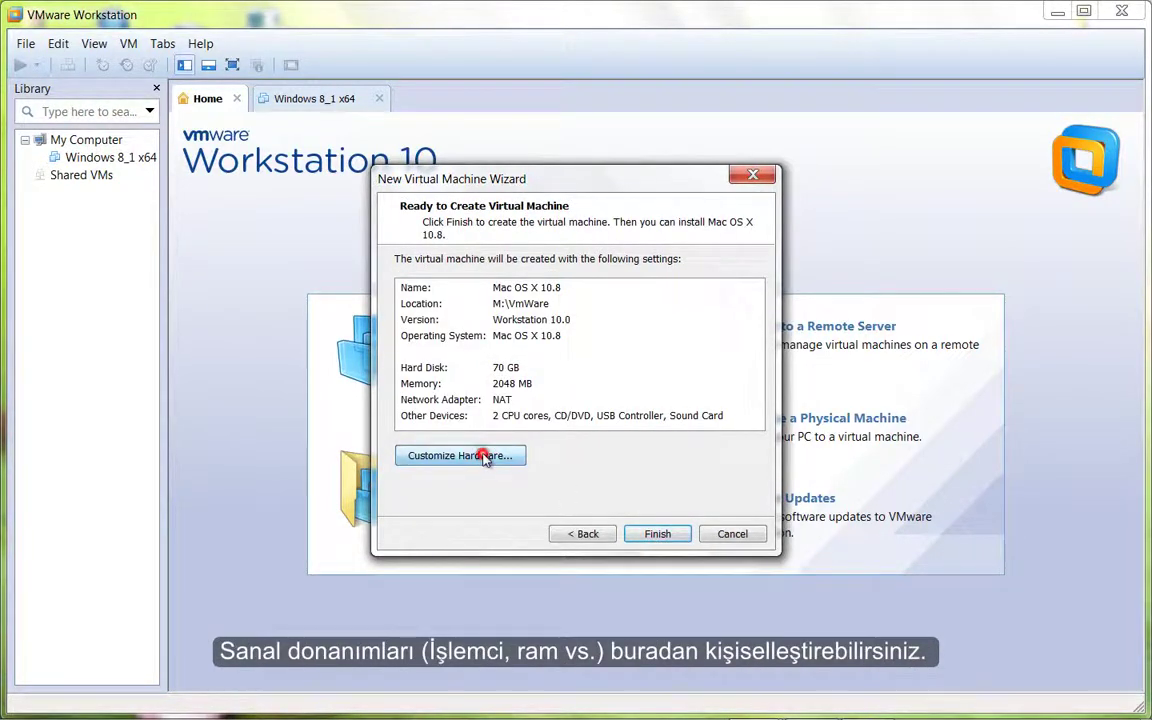
- Set the processors to 2 cores per processor in Customize Hardware, totalling 4 cores
left_click(460, 456)
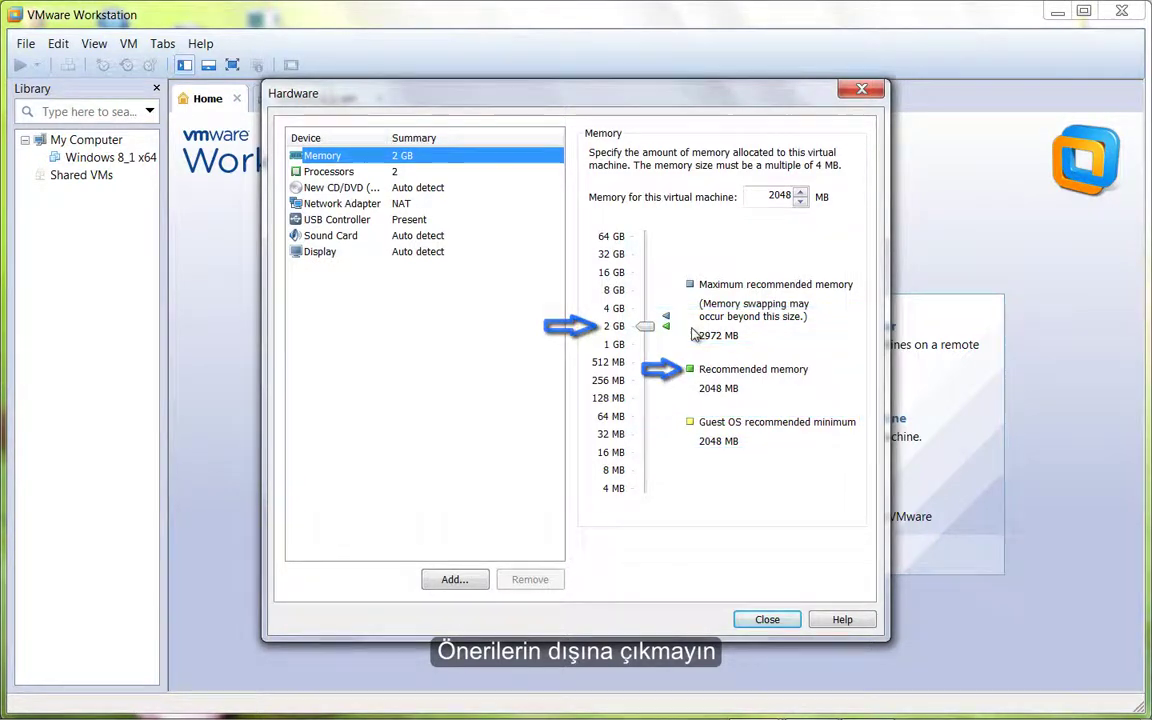
left_click(406, 172)
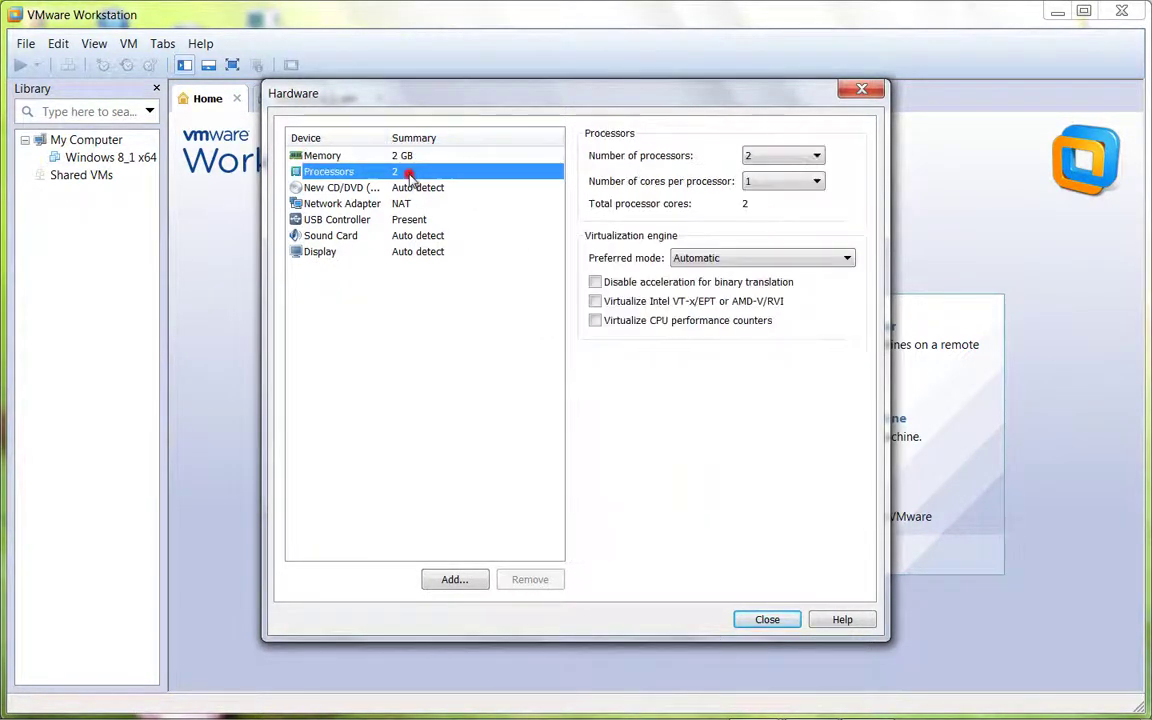
left_click(812, 181)
left_click(766, 205)
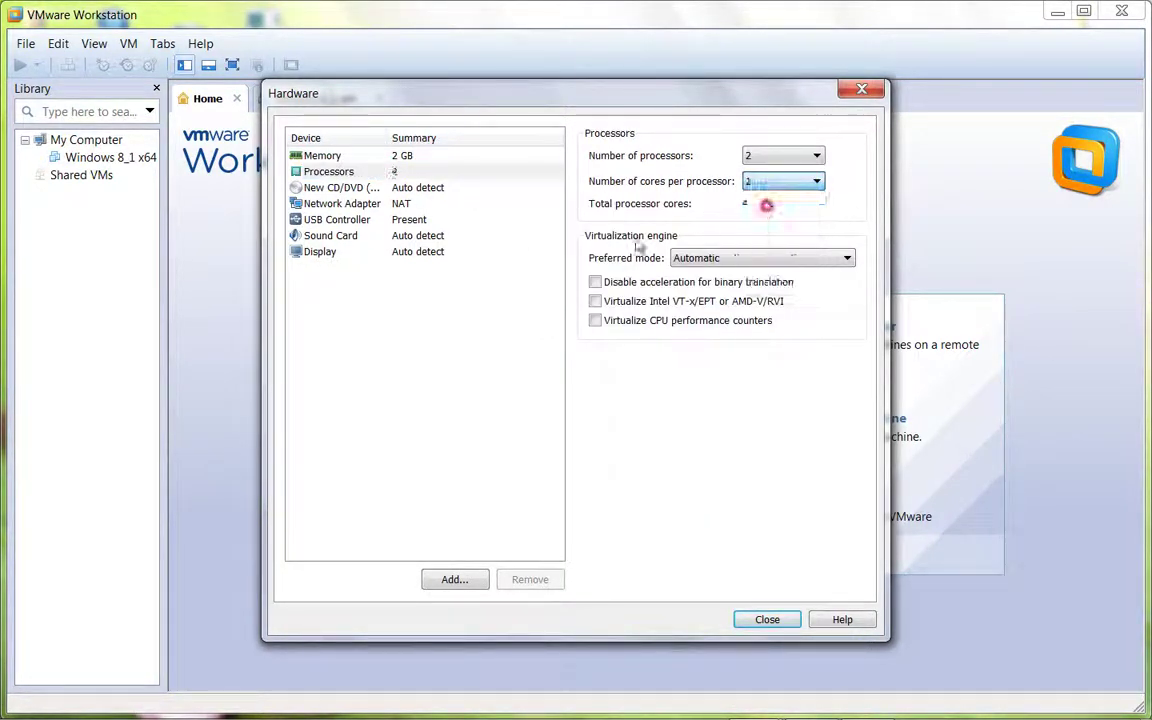
left_click(770, 620)
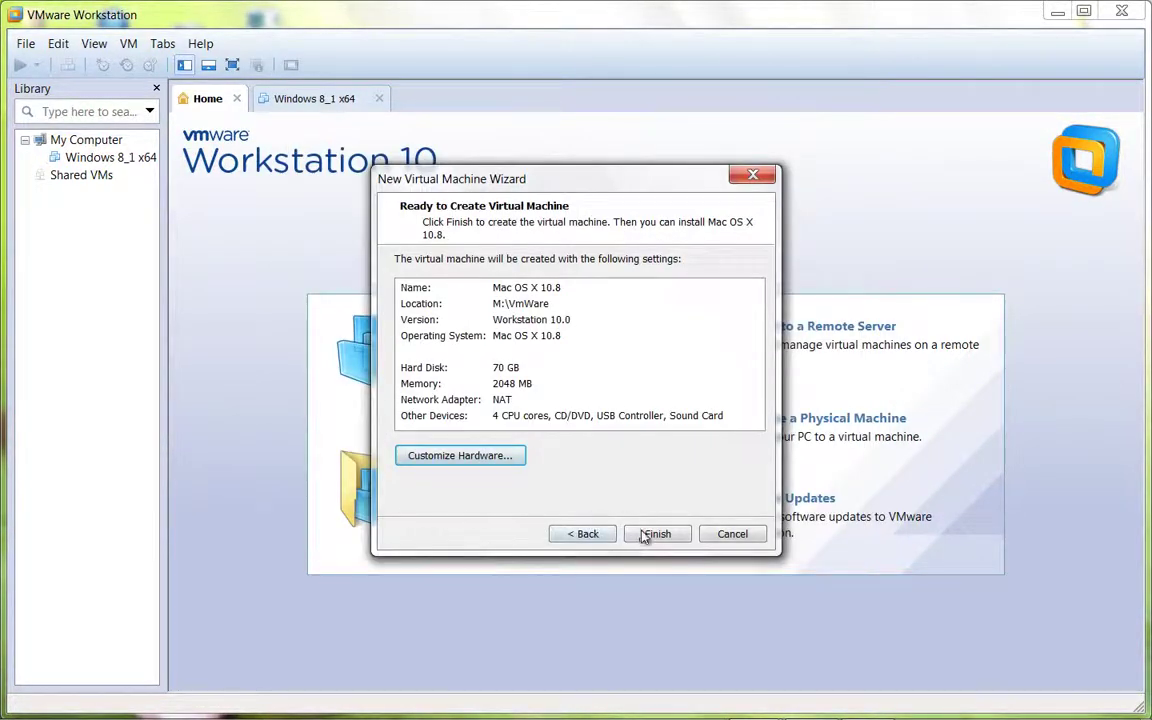
- Create the virtual machine and turn off Connect at power on for its network adapter
left_click(658, 534)
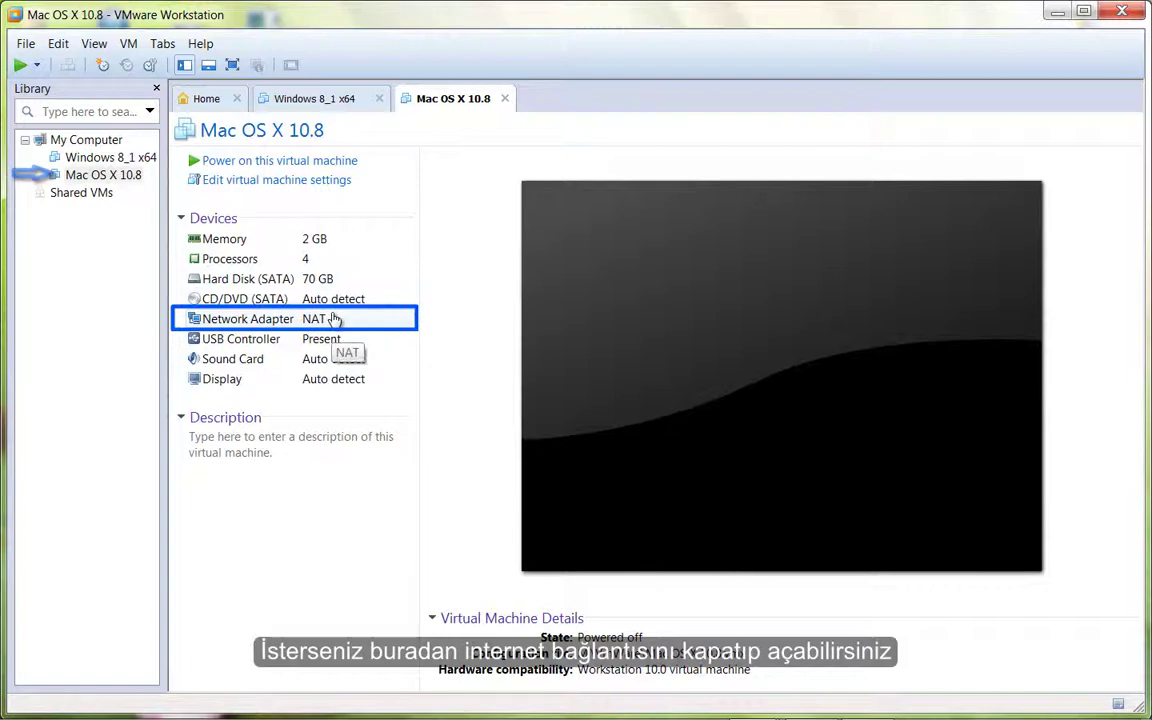
left_click(335, 318)
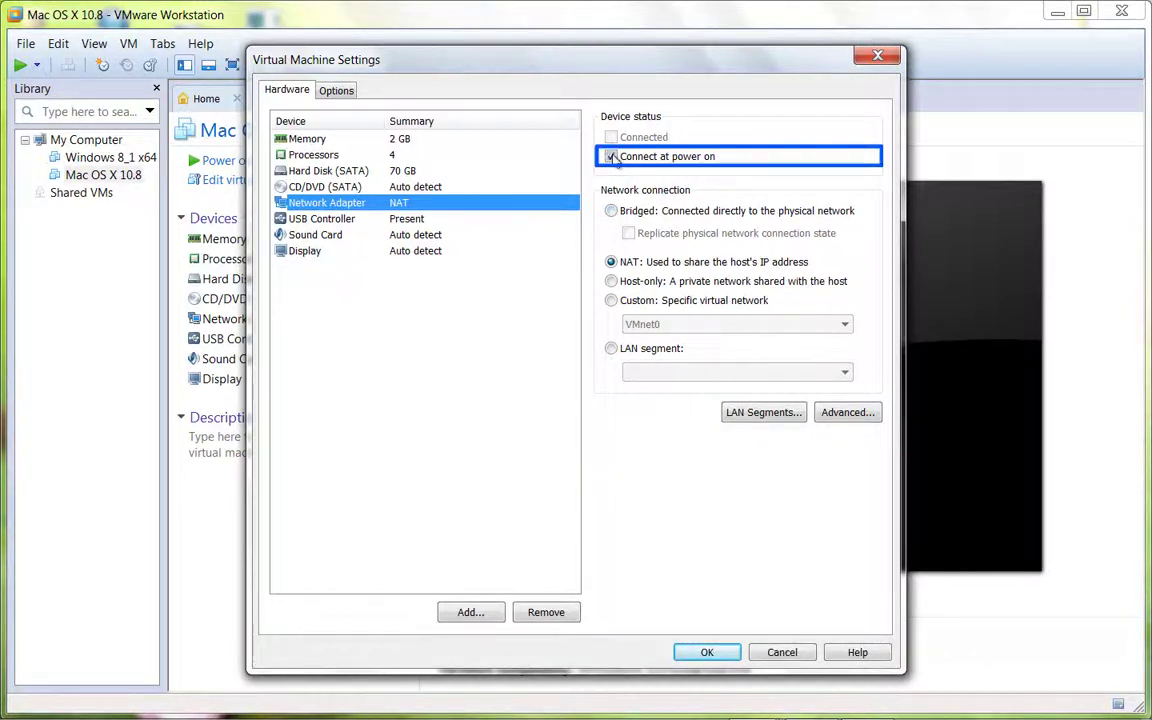
left_click(611, 157)
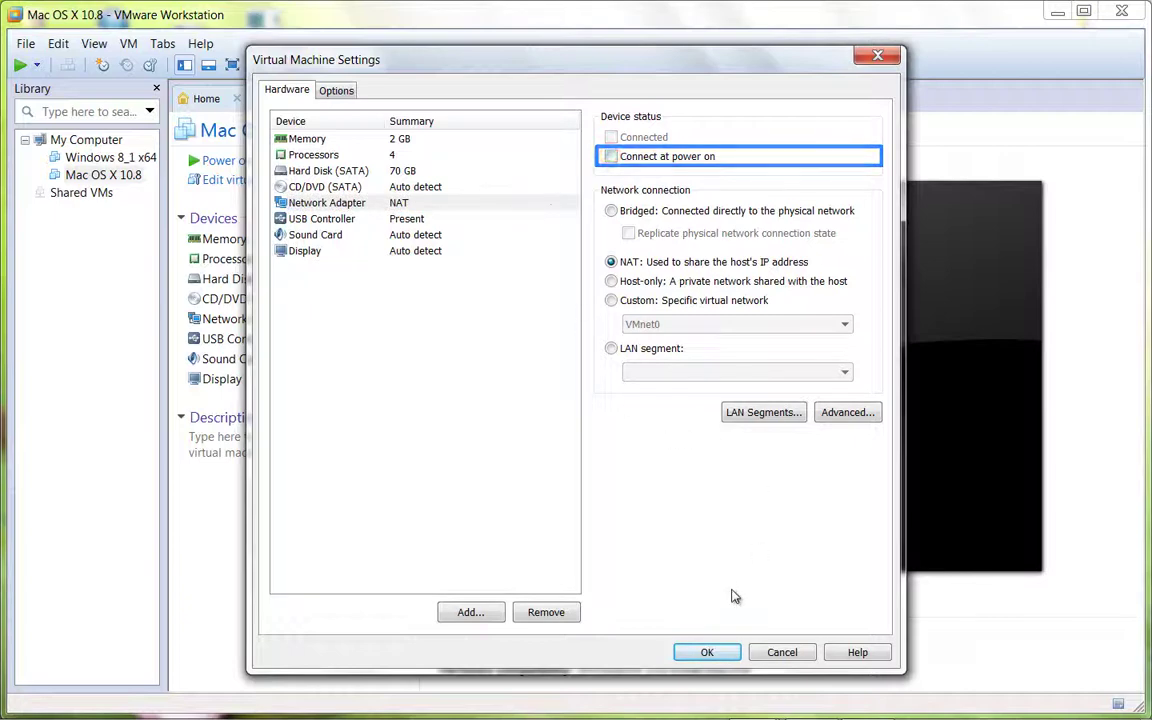
left_click(710, 652)
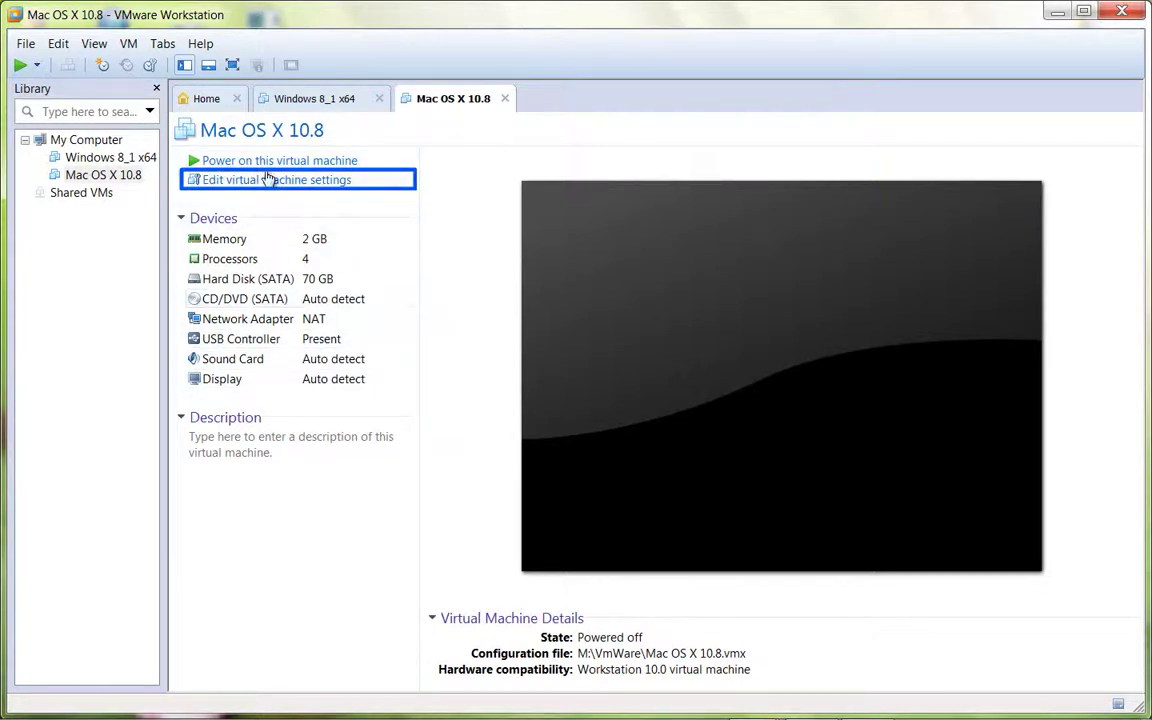
- Point the CD/DVD (SATA) drive to the Mac_OS_X_Mountain_Lion_10_8_2 ISO image file
left_click(267, 186)
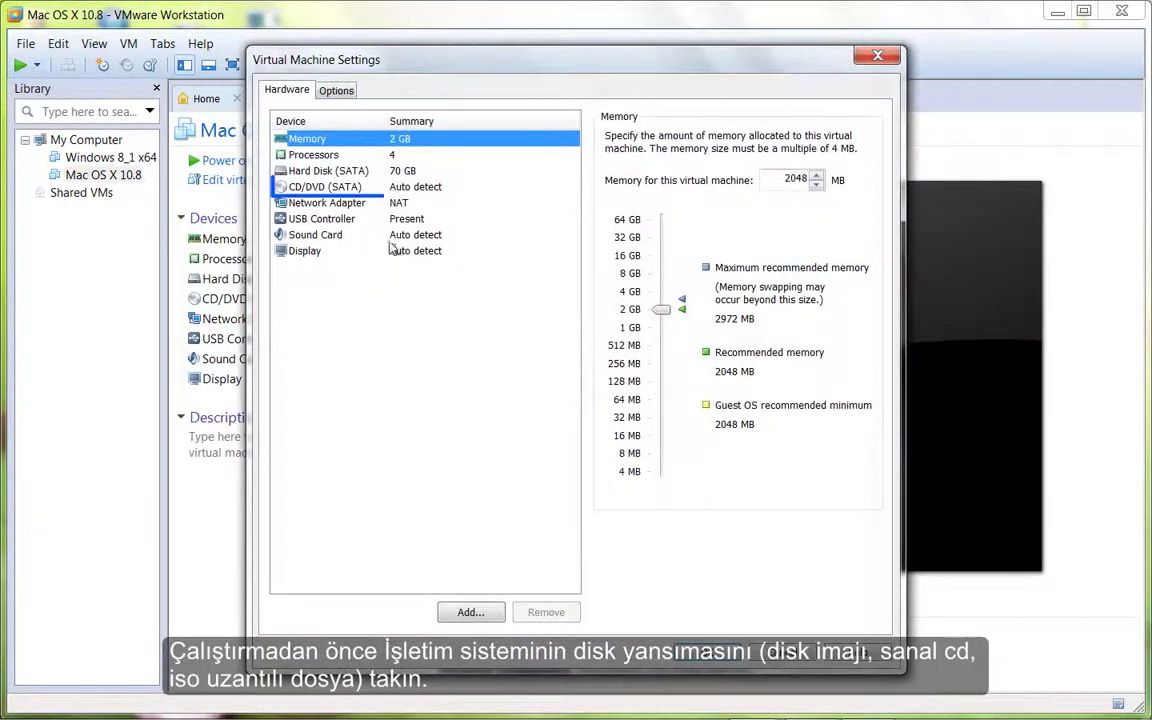
left_click(380, 190)
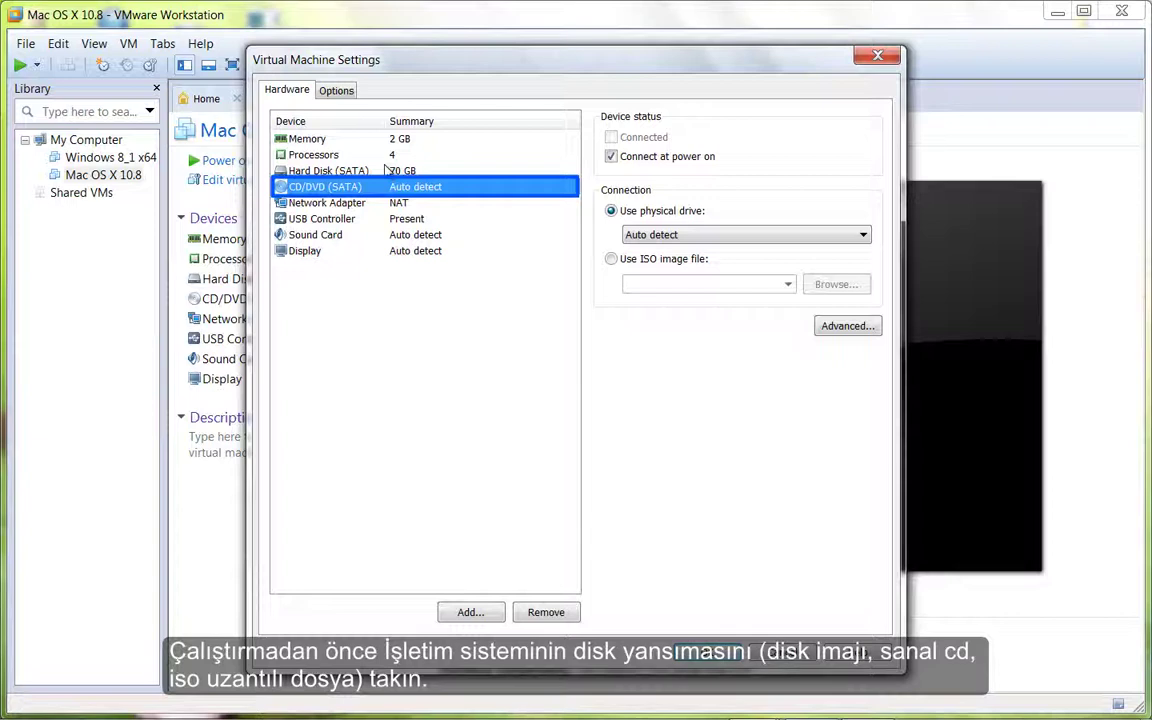
left_click(386, 171)
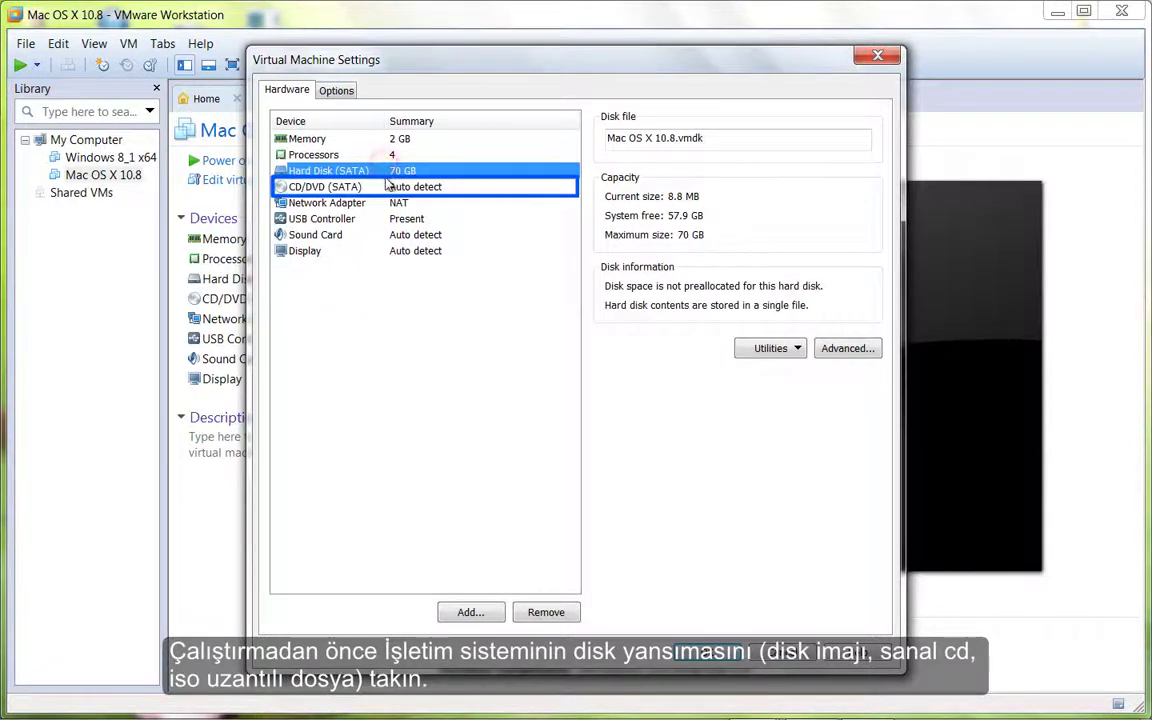
left_click(388, 188)
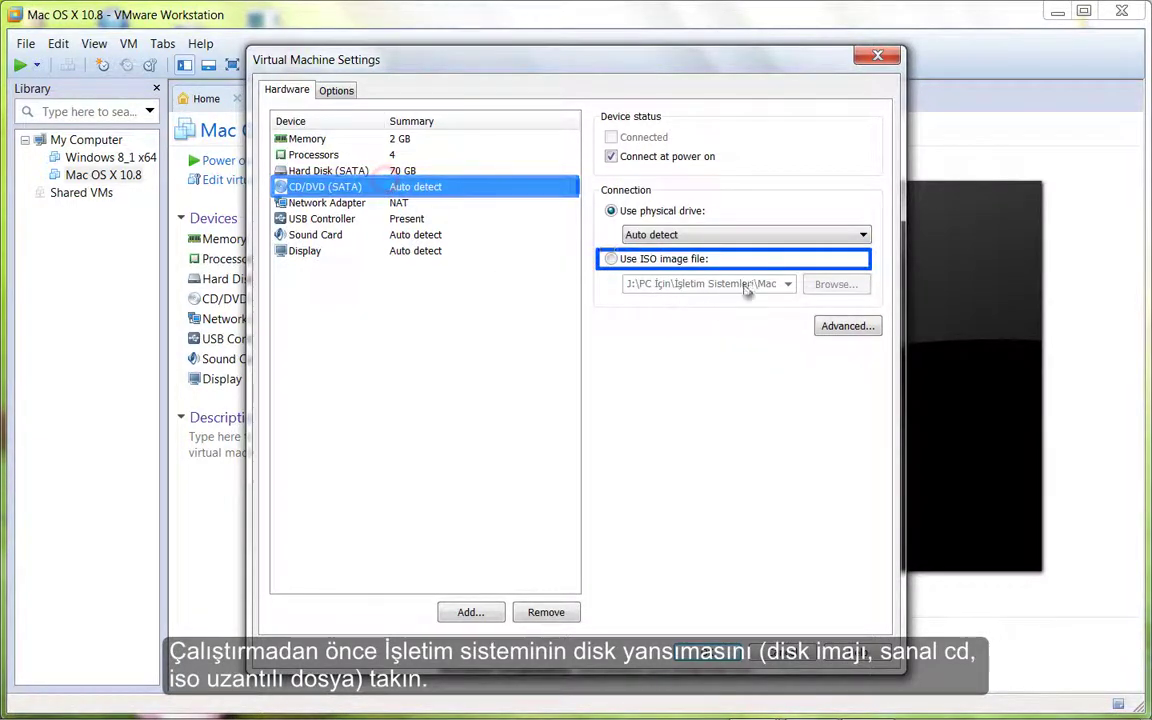
left_click(610, 259)
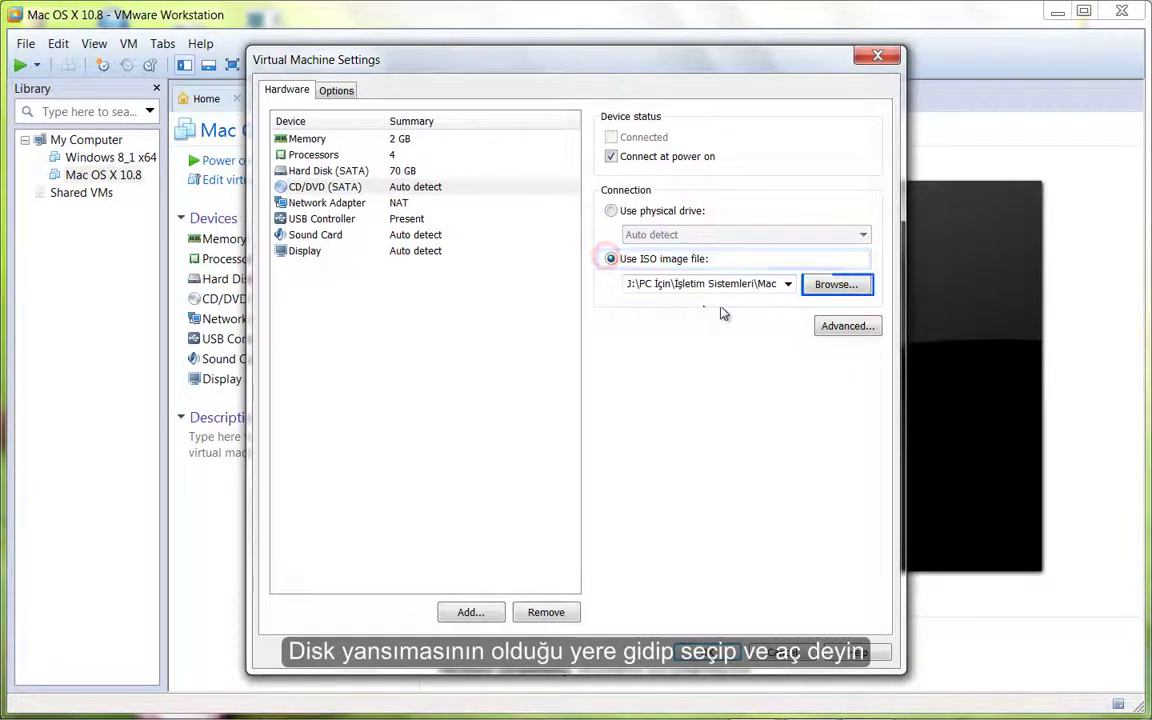
left_click(823, 287)
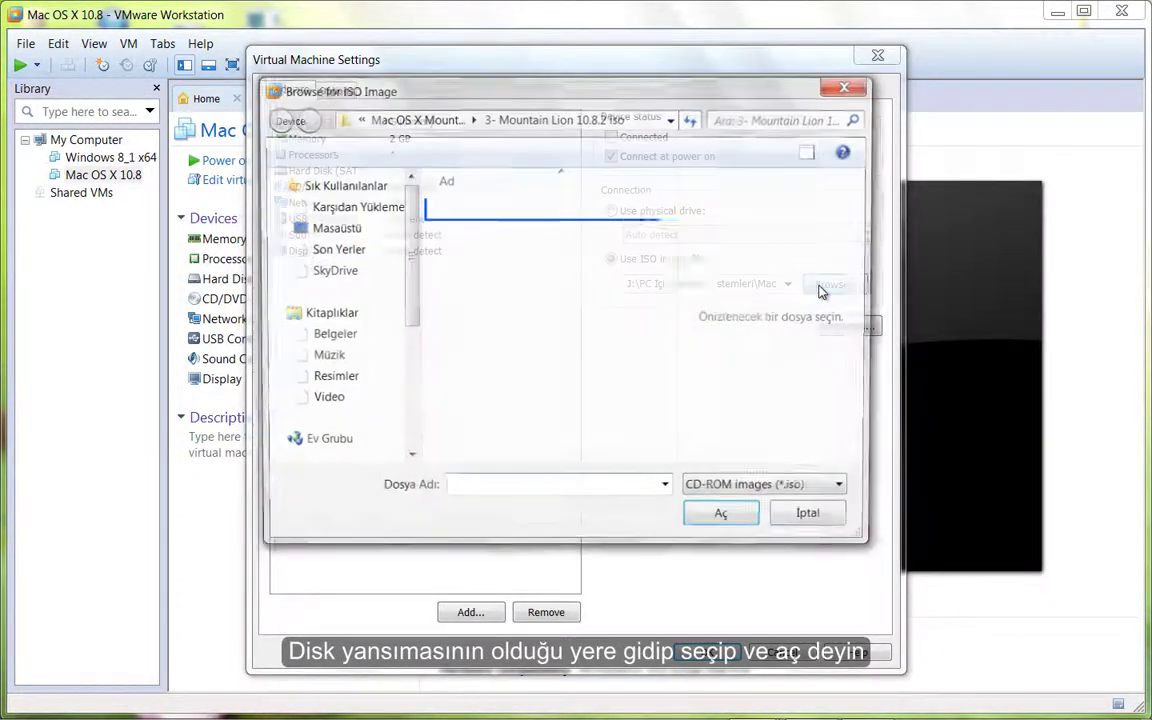
left_click(572, 217)
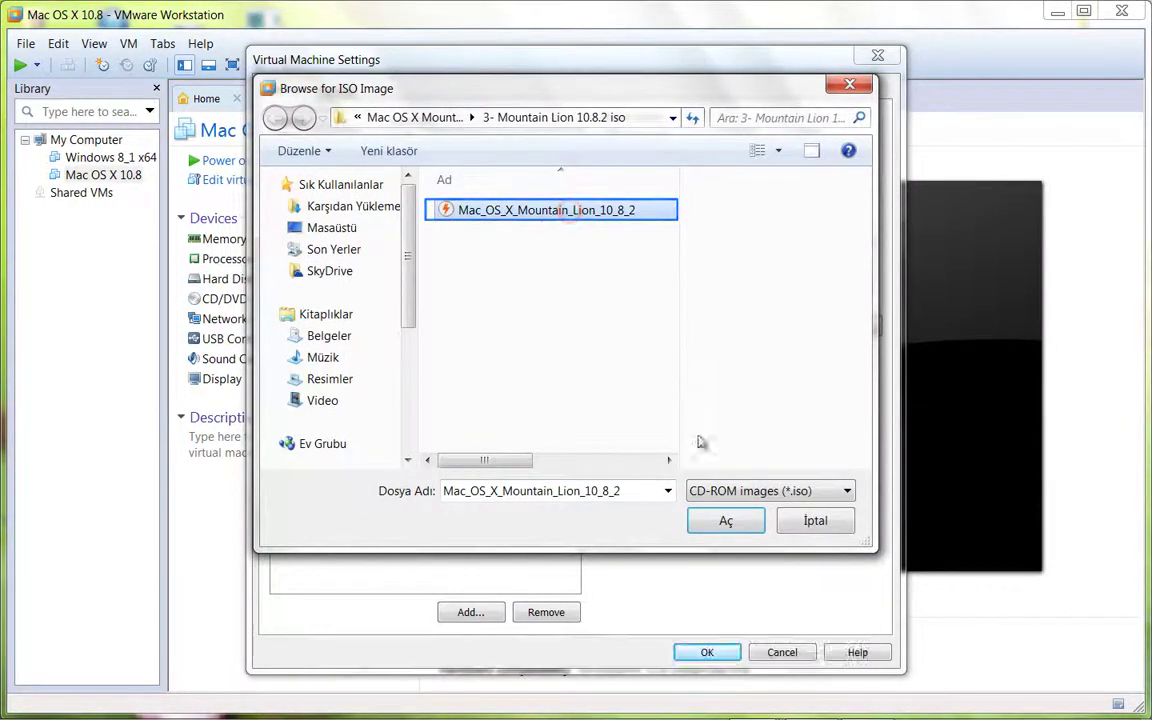
left_click(725, 521)
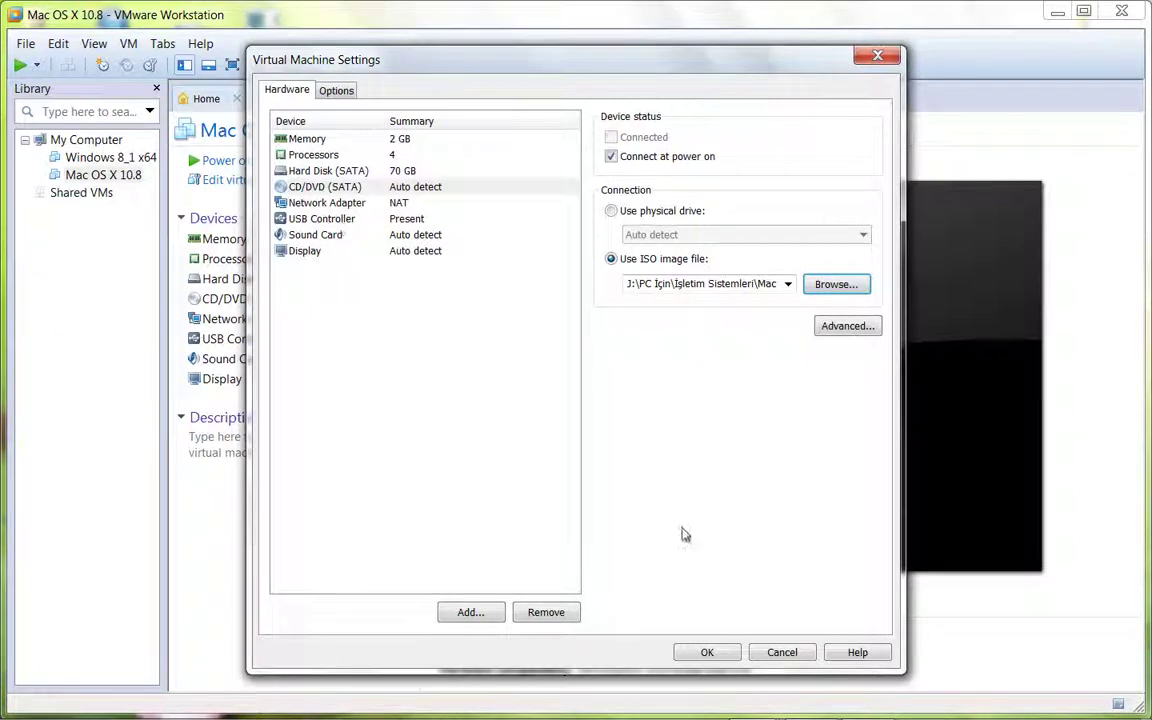
left_click(707, 652)
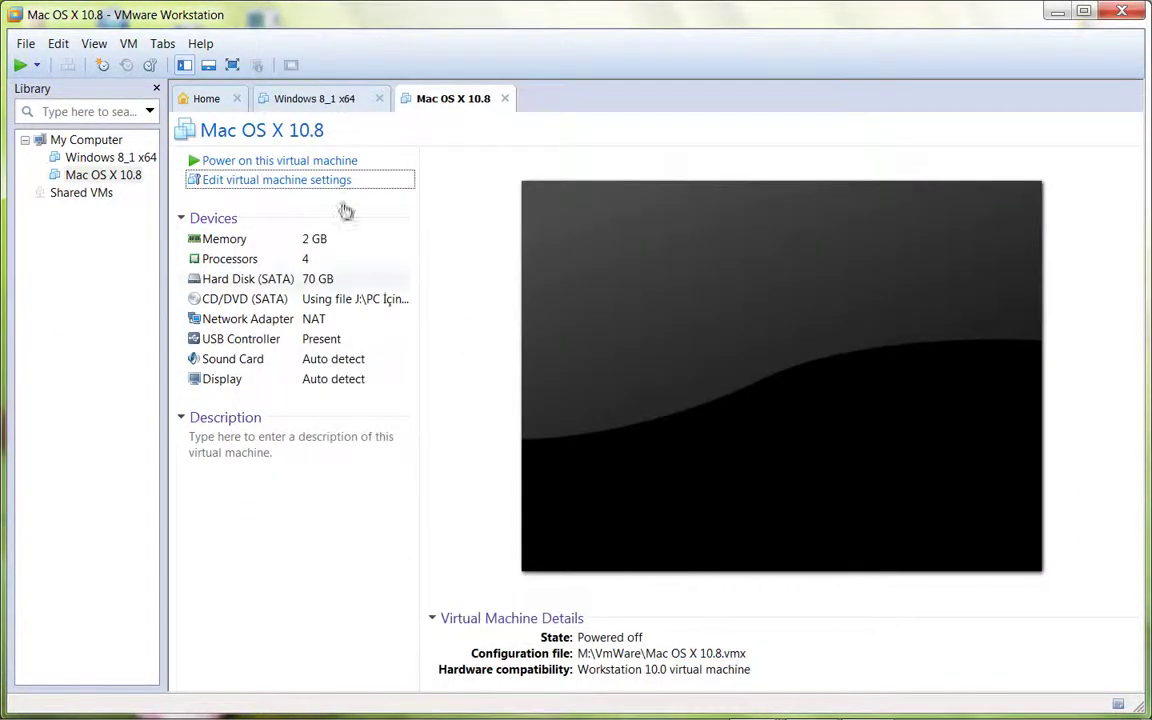
- Power on the Mac OS X 10.8 machine and let it boot the installer
left_click(233, 161)
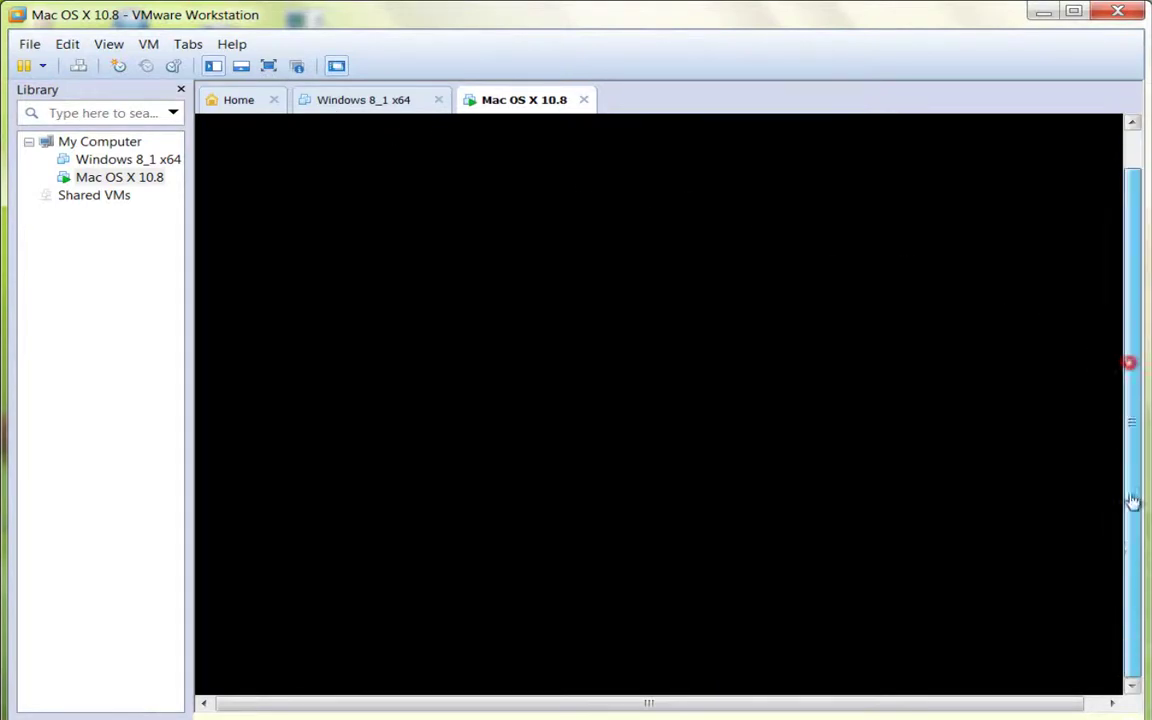
left_click_drag(1129, 360, 1130, 522)
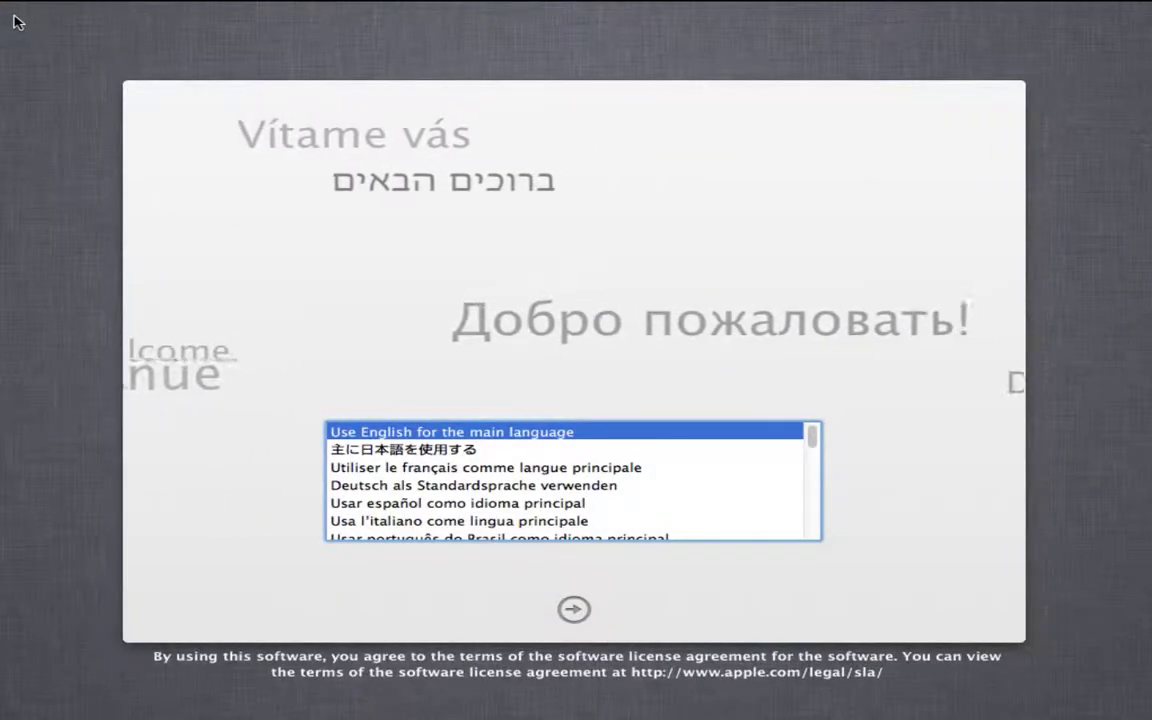
- Choose 'Ana dil olarak Türkçe'yi kullan' as the language, then select Disk İzlencesi
left_click_drag(816, 440, 812, 455)
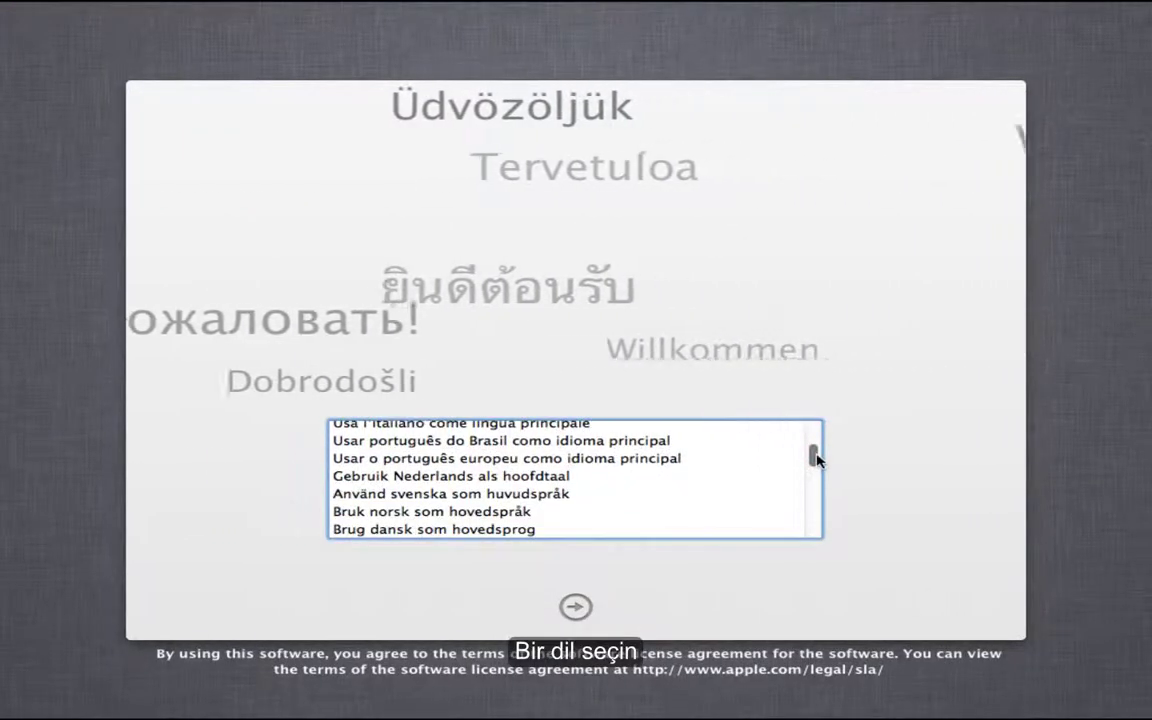
scroll(657, 485, "up", 2)
scroll(655, 485, "up", 2)
scroll(650, 483, "down", 4)
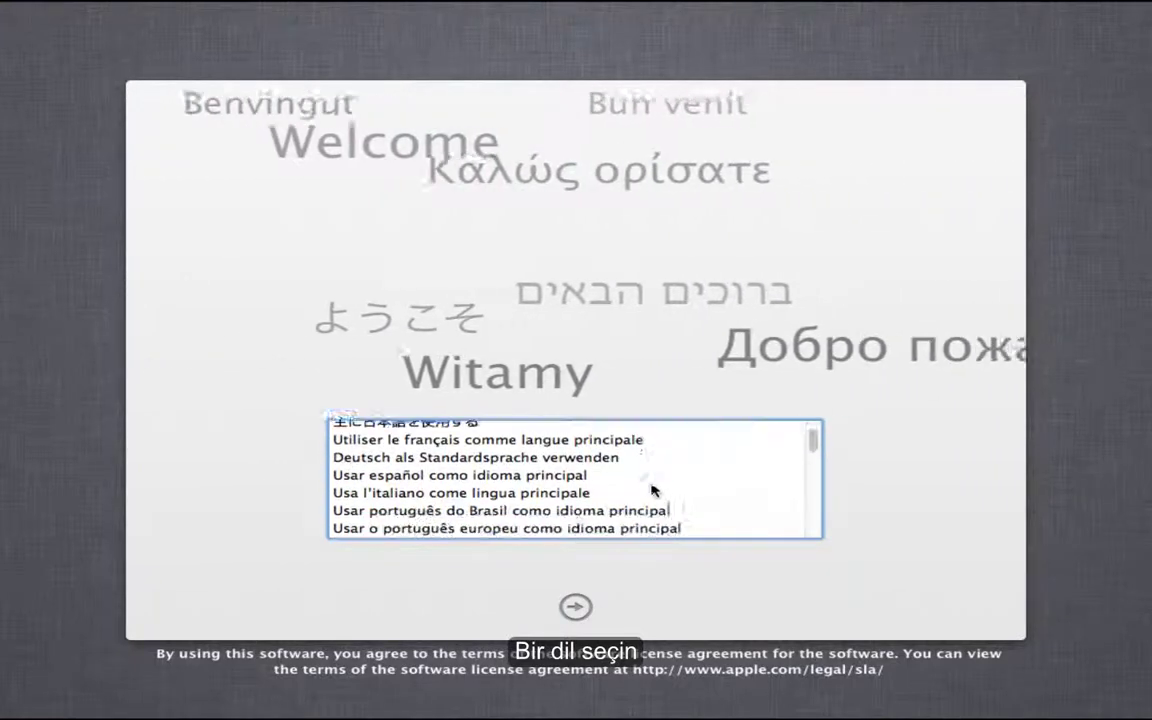
scroll(588, 512, "down", 4)
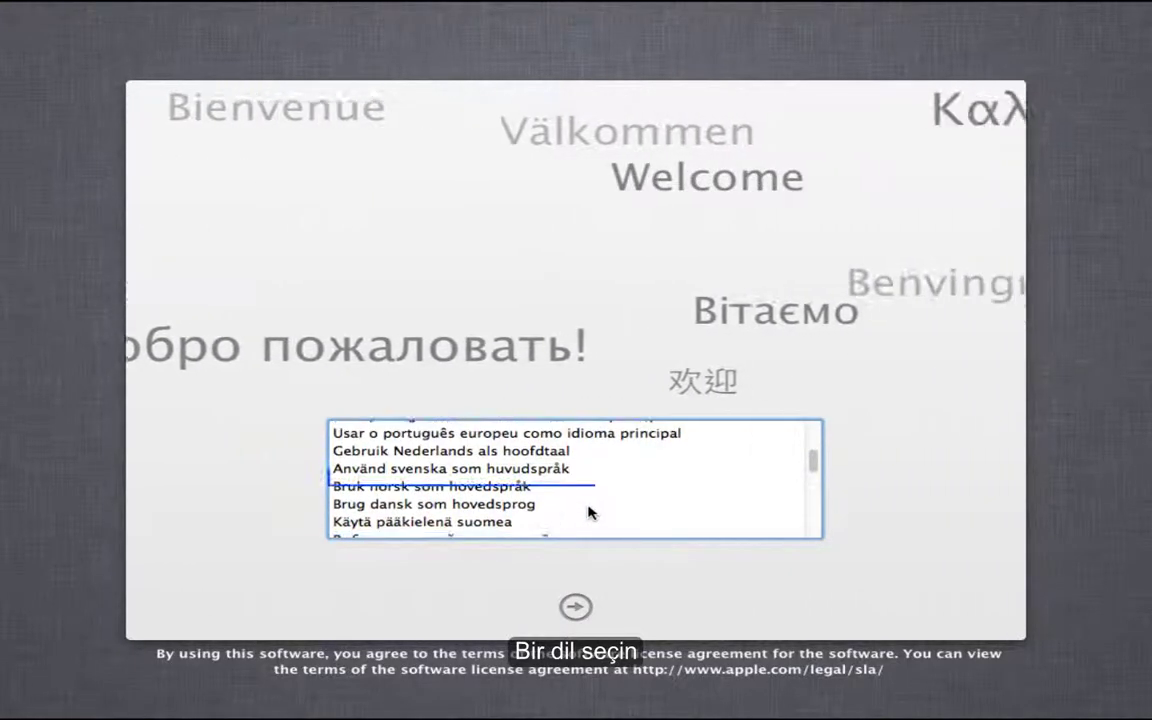
key("t")
left_click(535, 477)
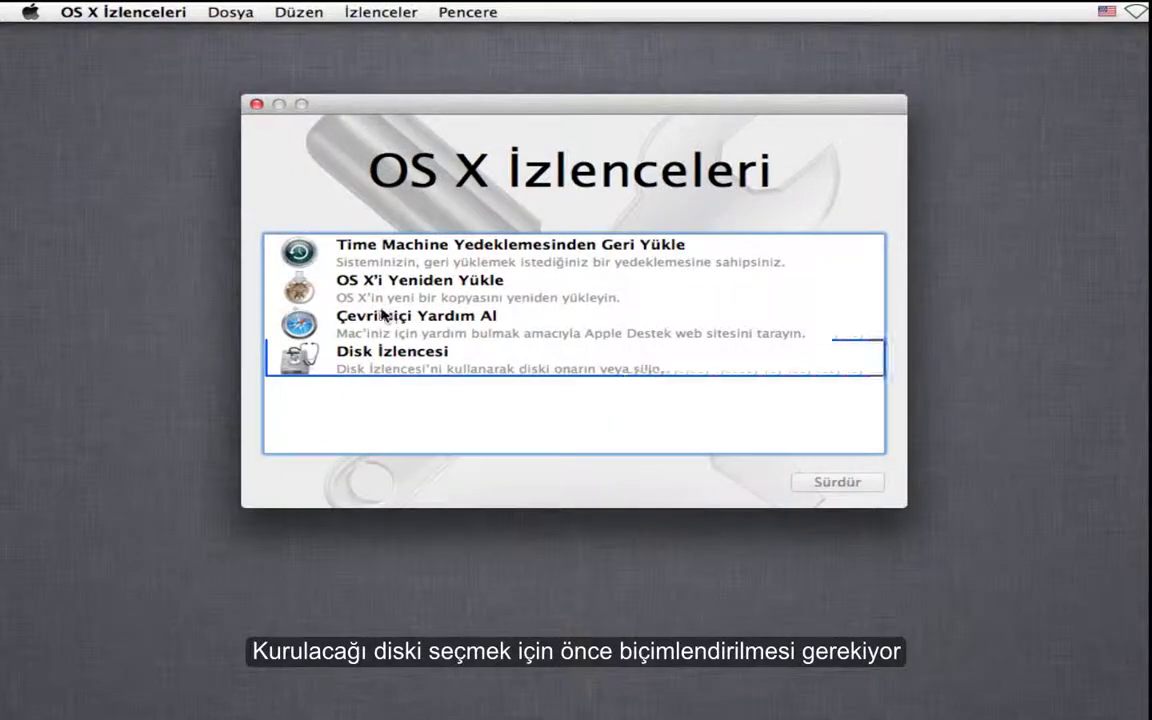
left_click(440, 367)
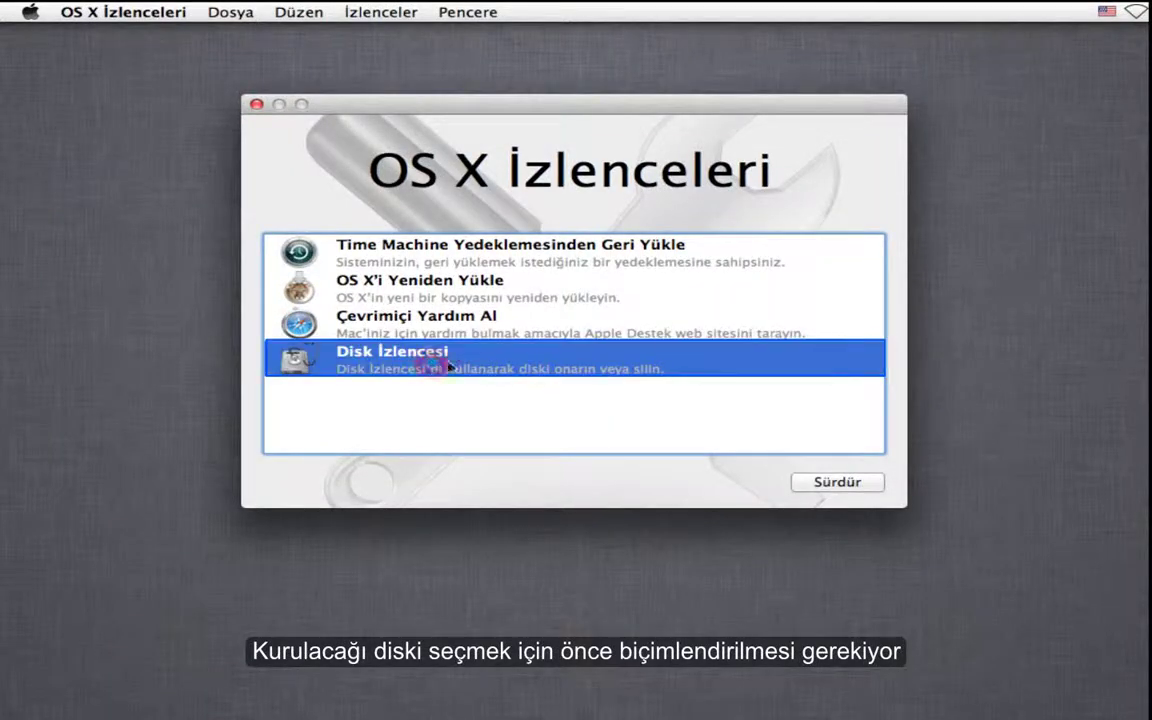
- Open Disk Utility and show the Bölüntüle tab for the 75.16 GB VMware virtual disk
left_click(830, 480)
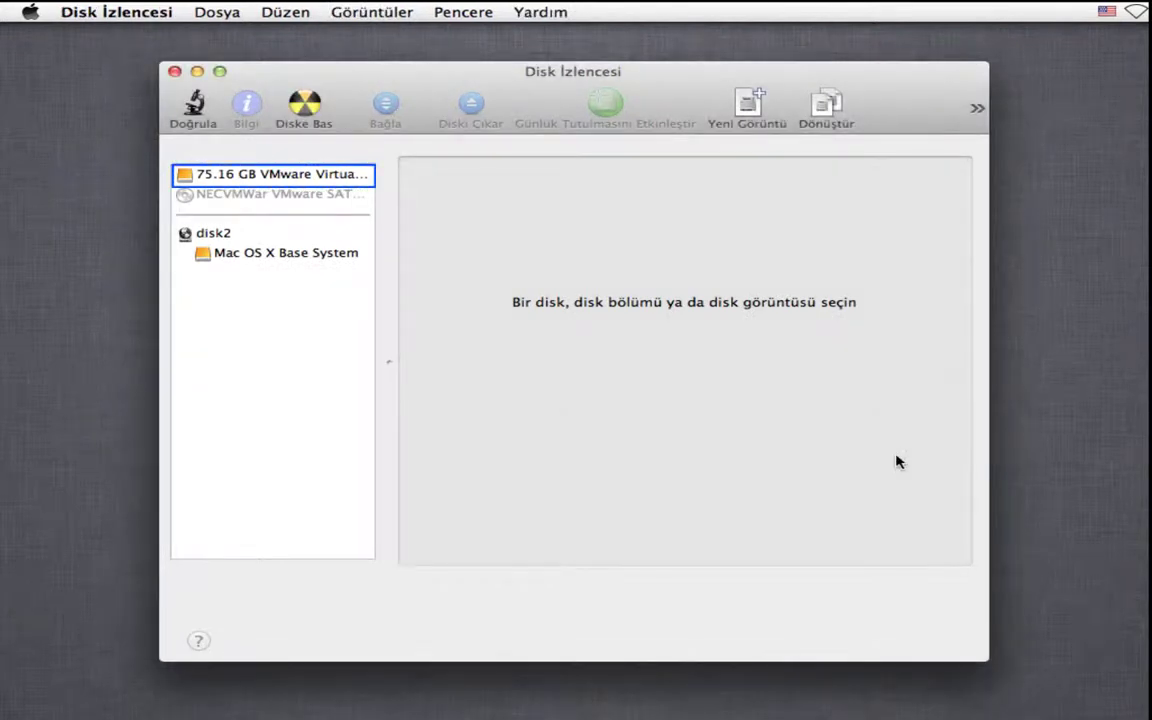
left_click(268, 254)
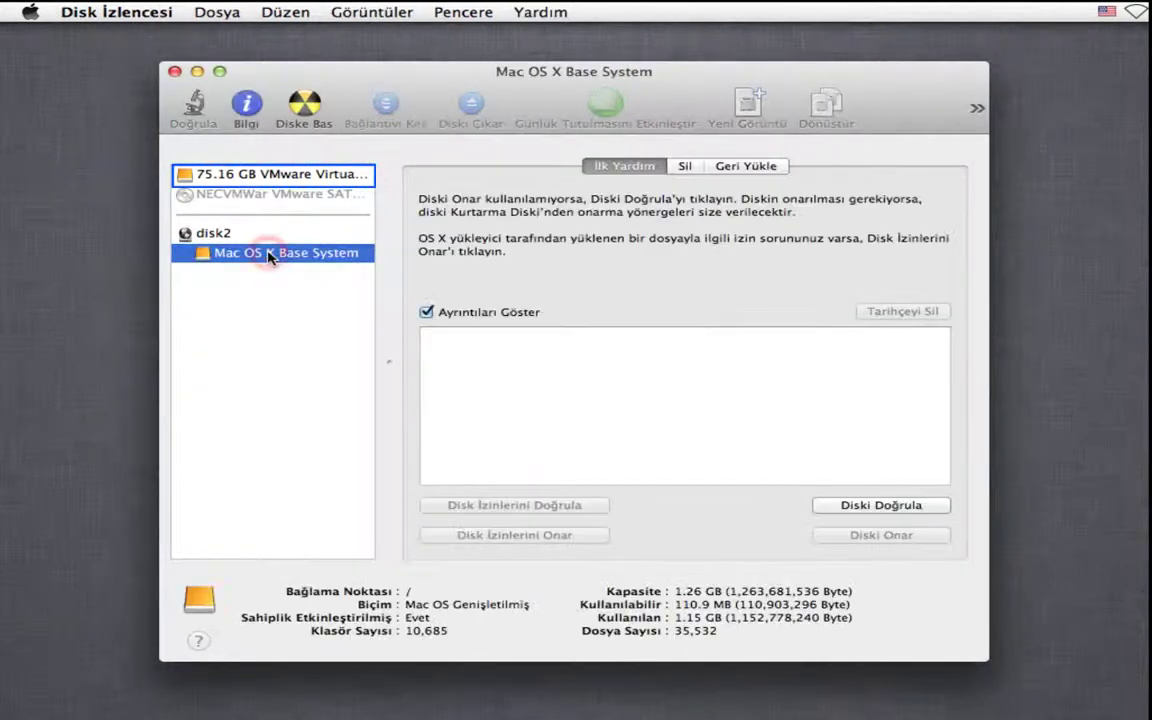
left_click(260, 177)
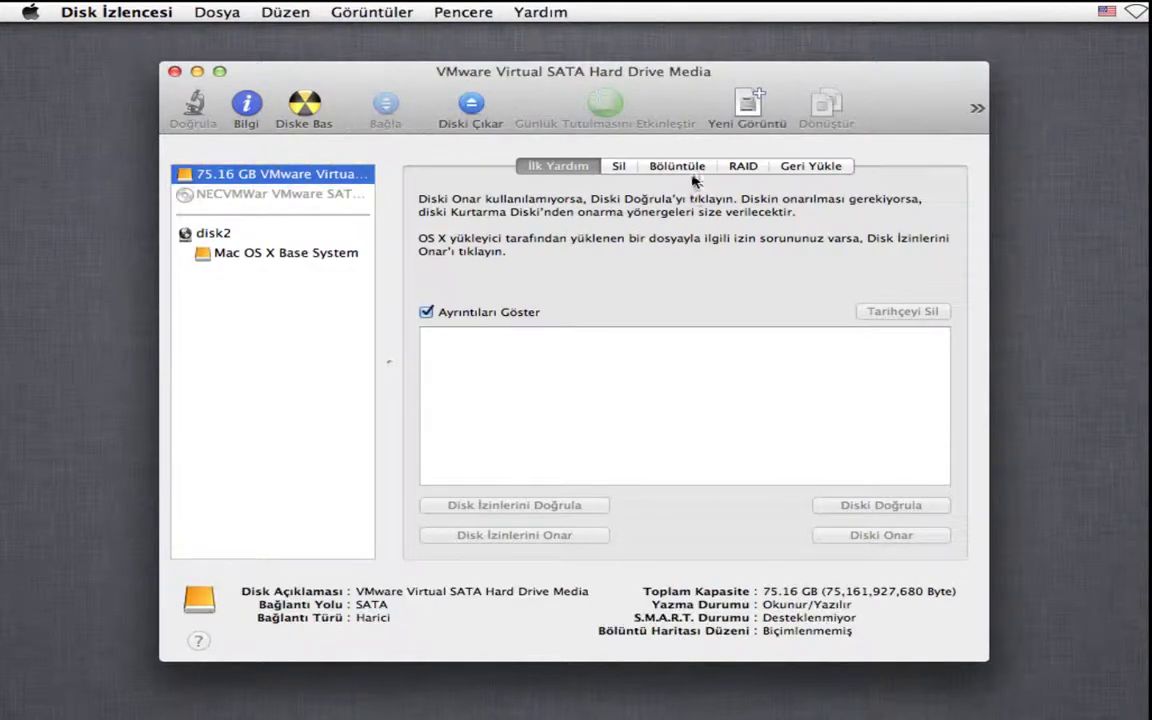
left_click(680, 167)
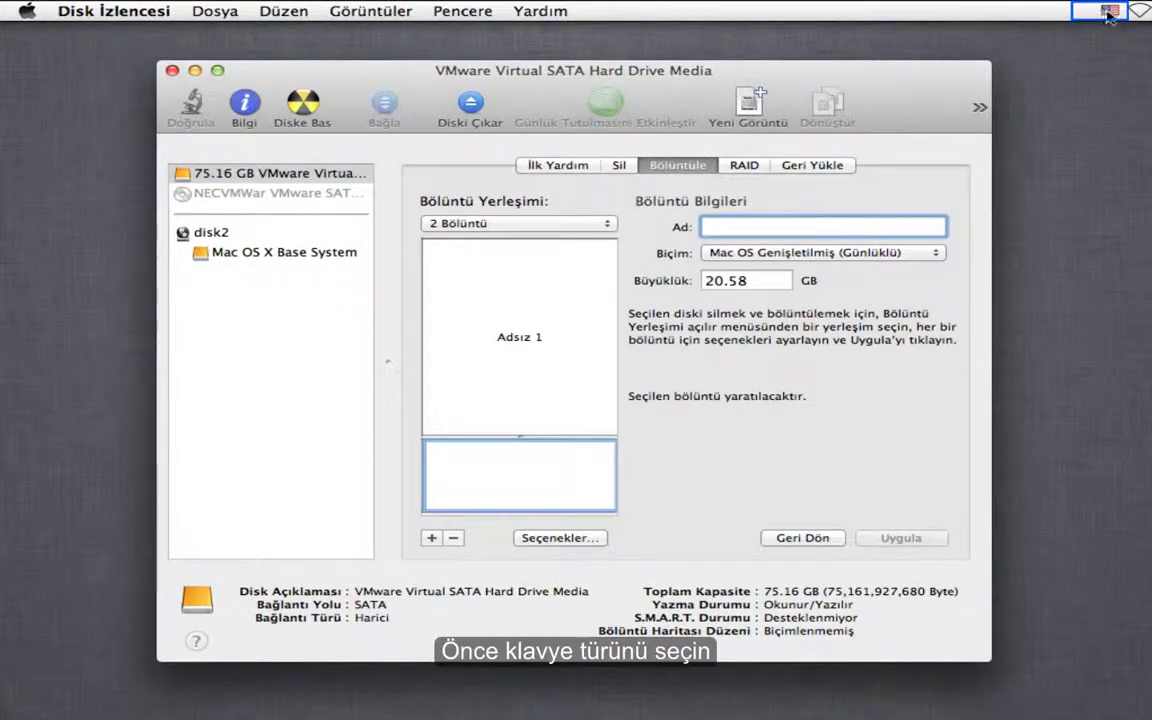
- Change the keyboard input source to Türkçe – QWERTY PC from the menu bar
left_click(1111, 12)
mouse_move(1120, 64)
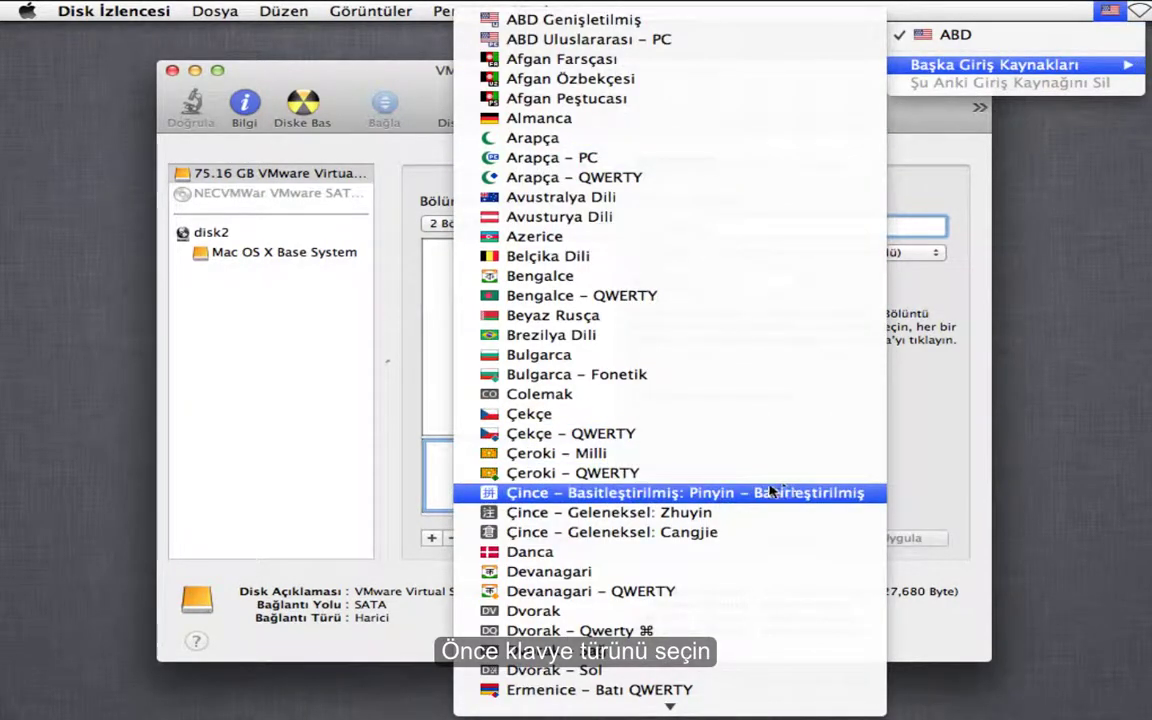
scroll(738, 485, "down", 12)
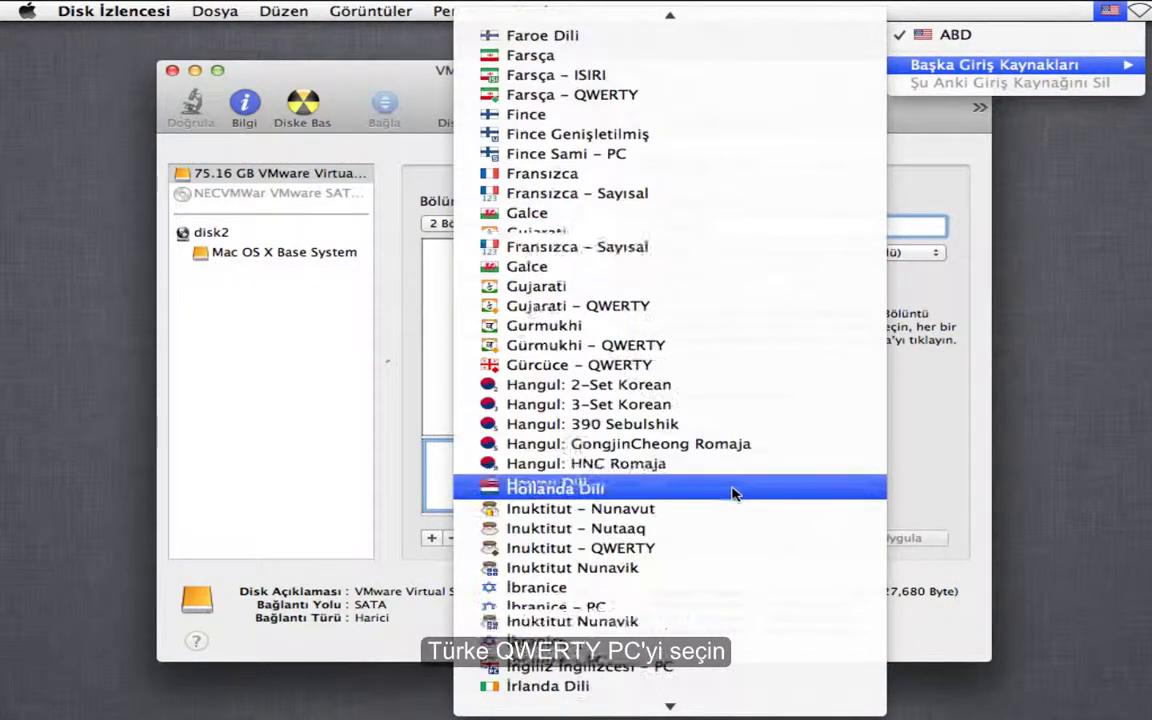
scroll(733, 493, "down", 20)
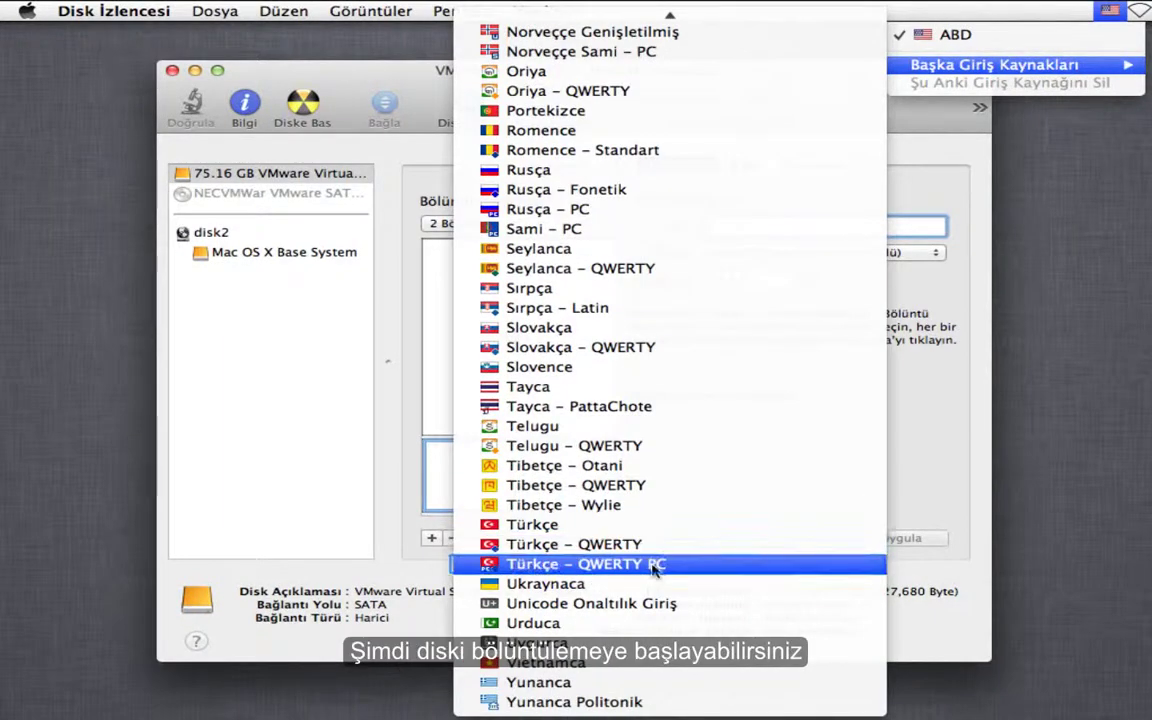
left_click(656, 563)
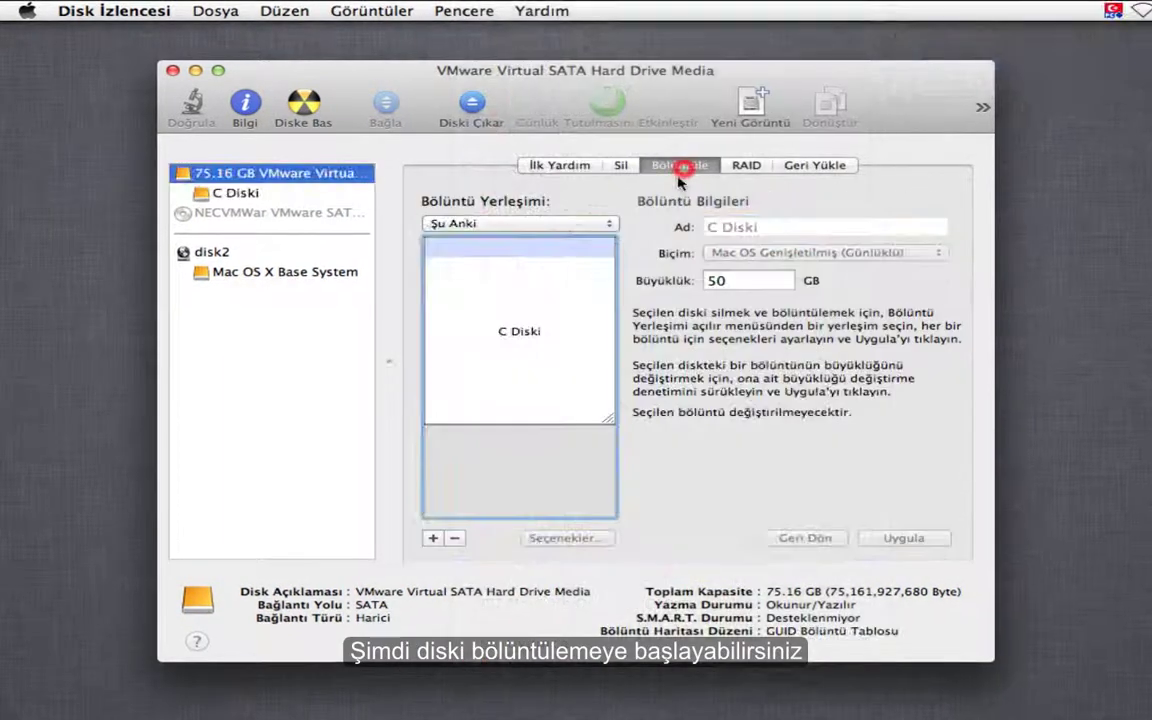
left_click(519, 462)
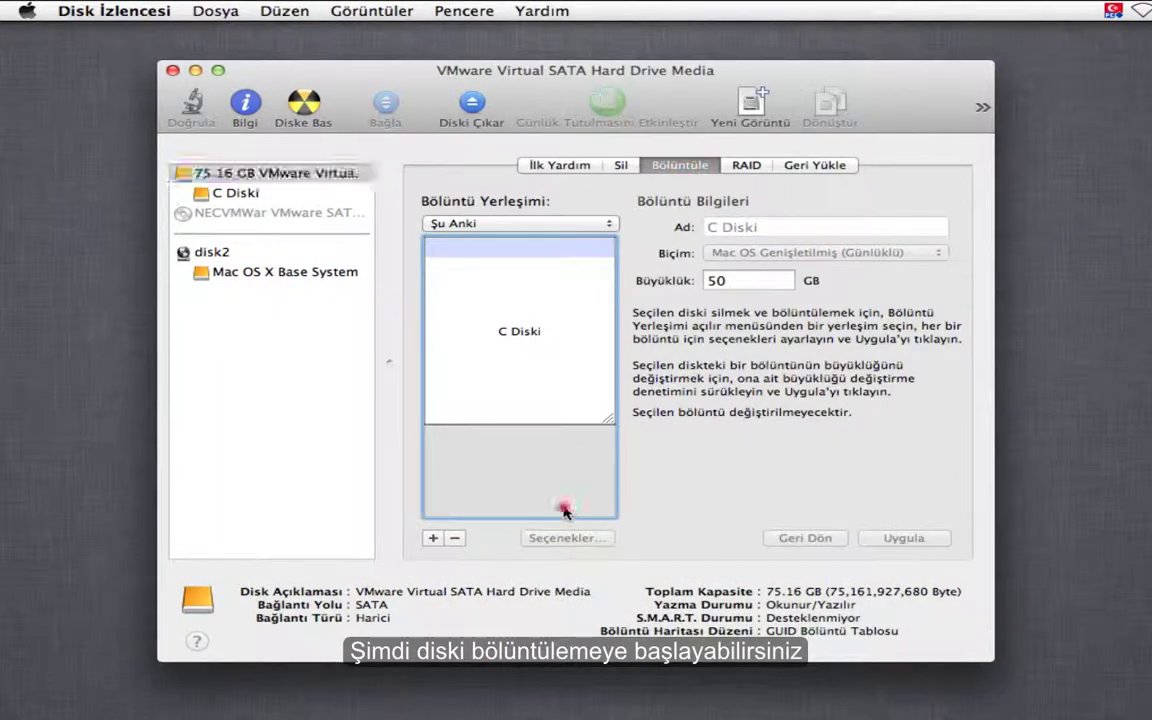
- Choose a 2 Bölüntü layout and set the first partition to 'C Diski' at 50 GB
left_click(554, 222)
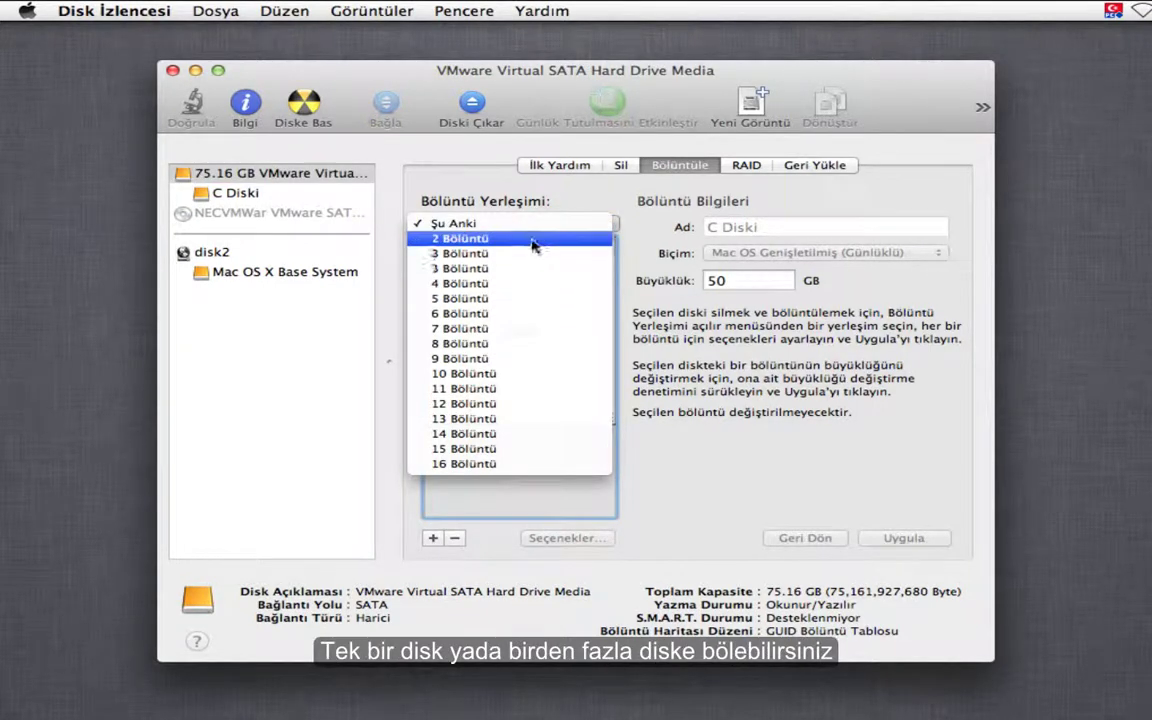
left_click(528, 250)
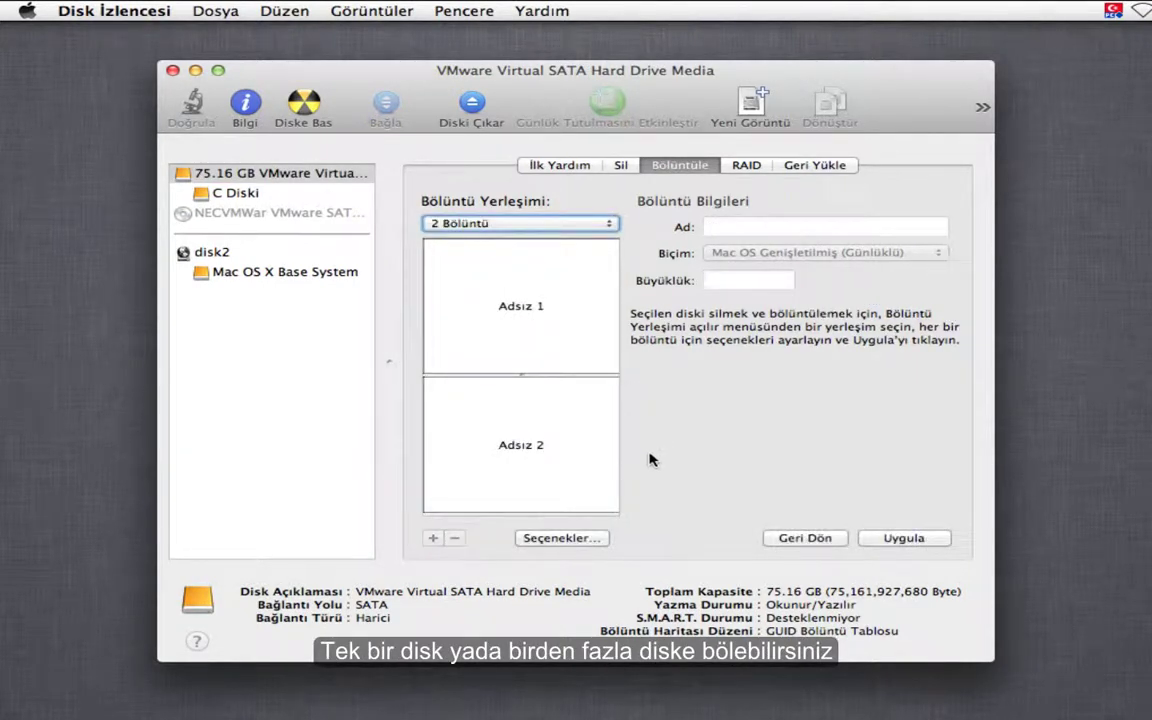
left_click(552, 323)
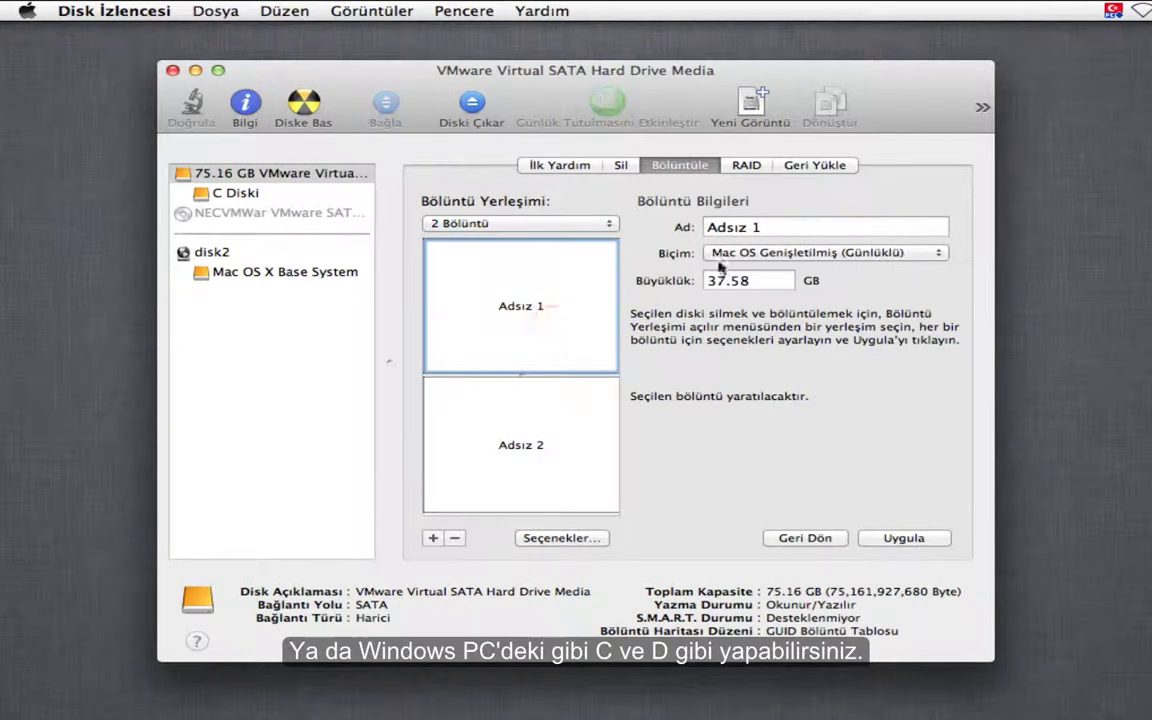
left_click(785, 236)
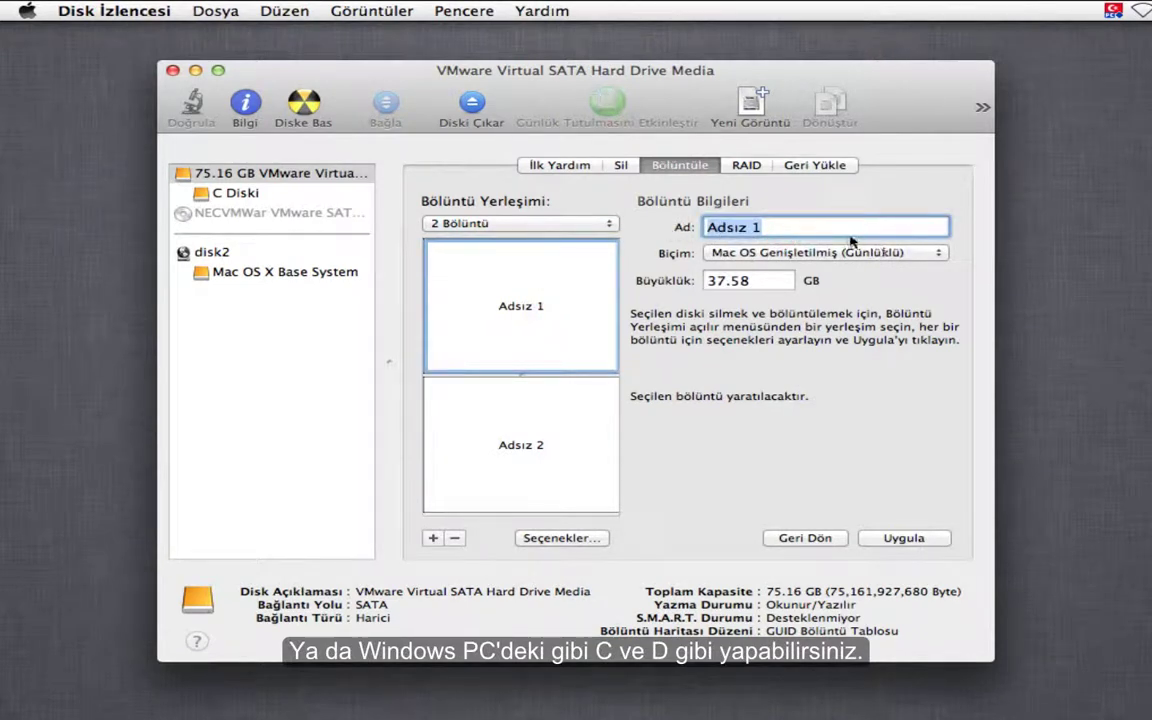
type("C")
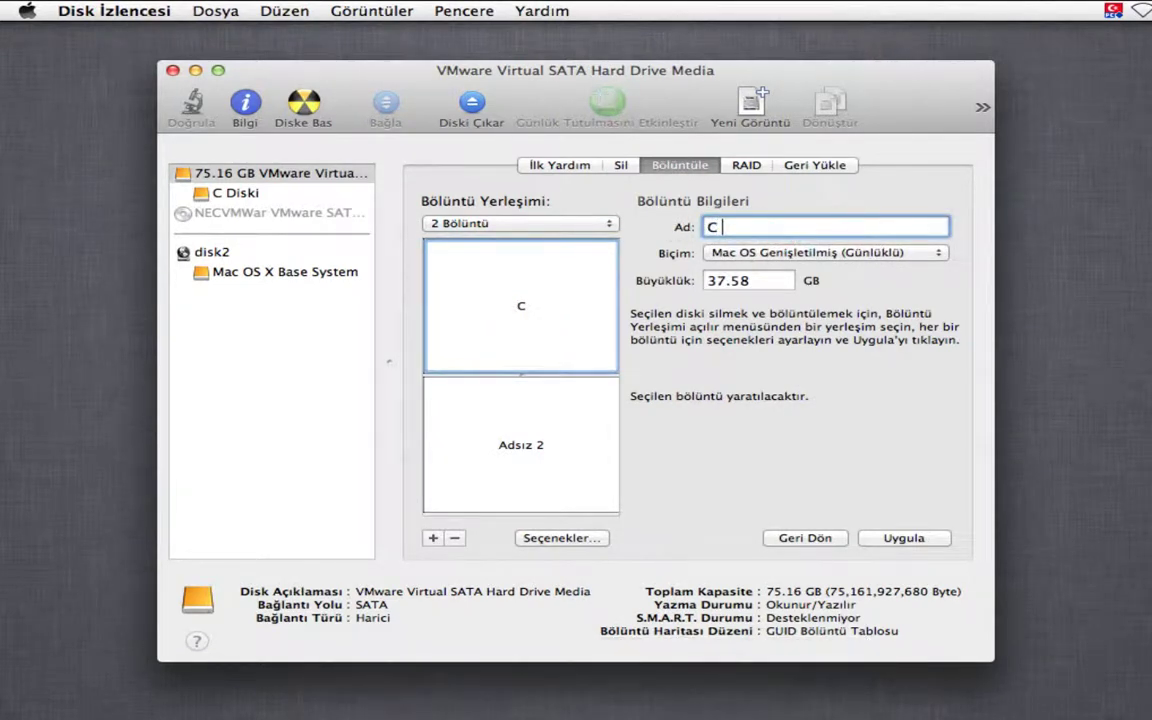
type(" Diski")
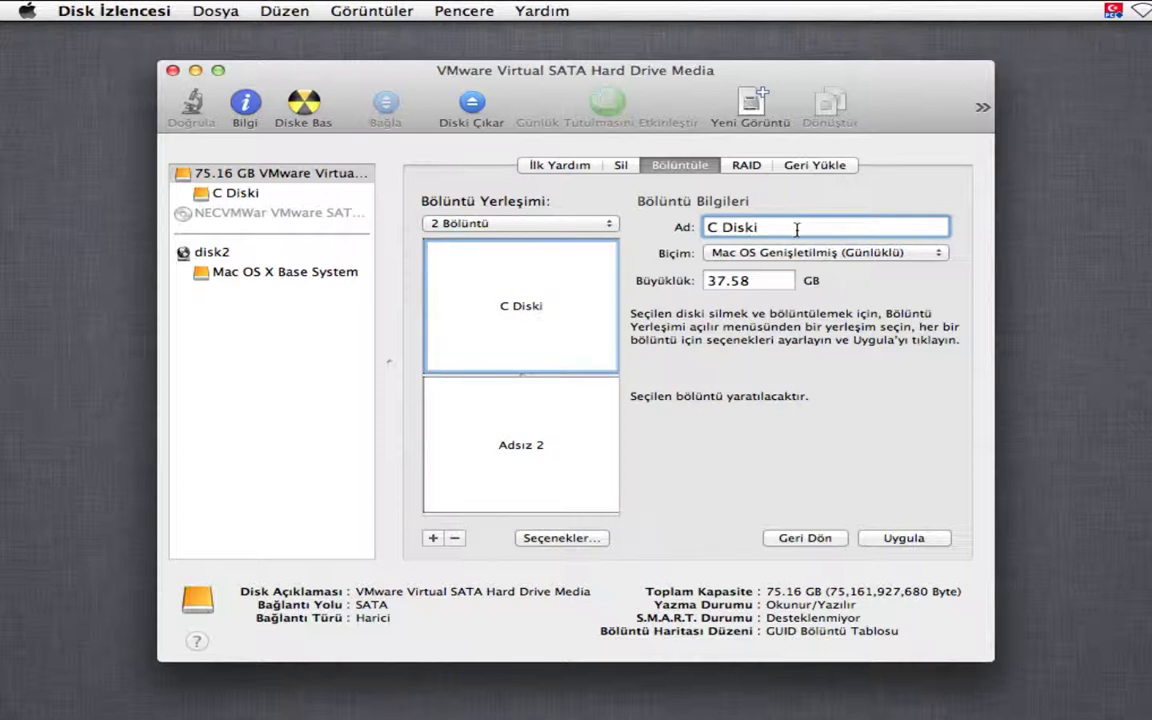
key("Tab")
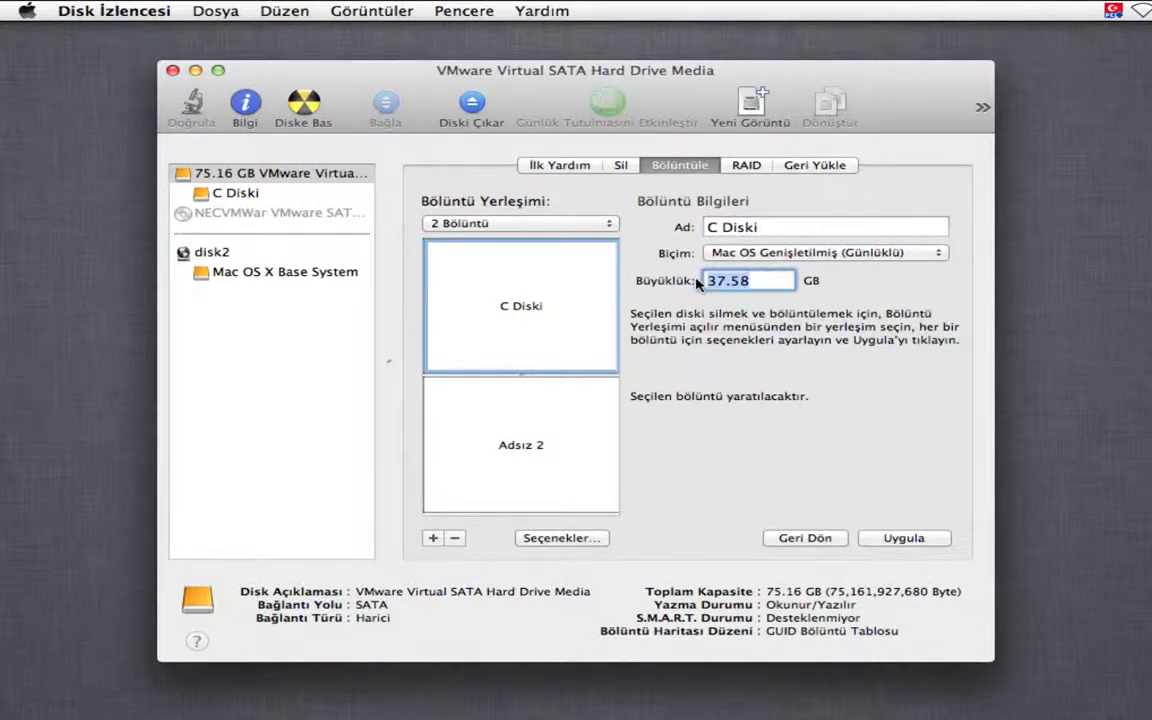
type("5")
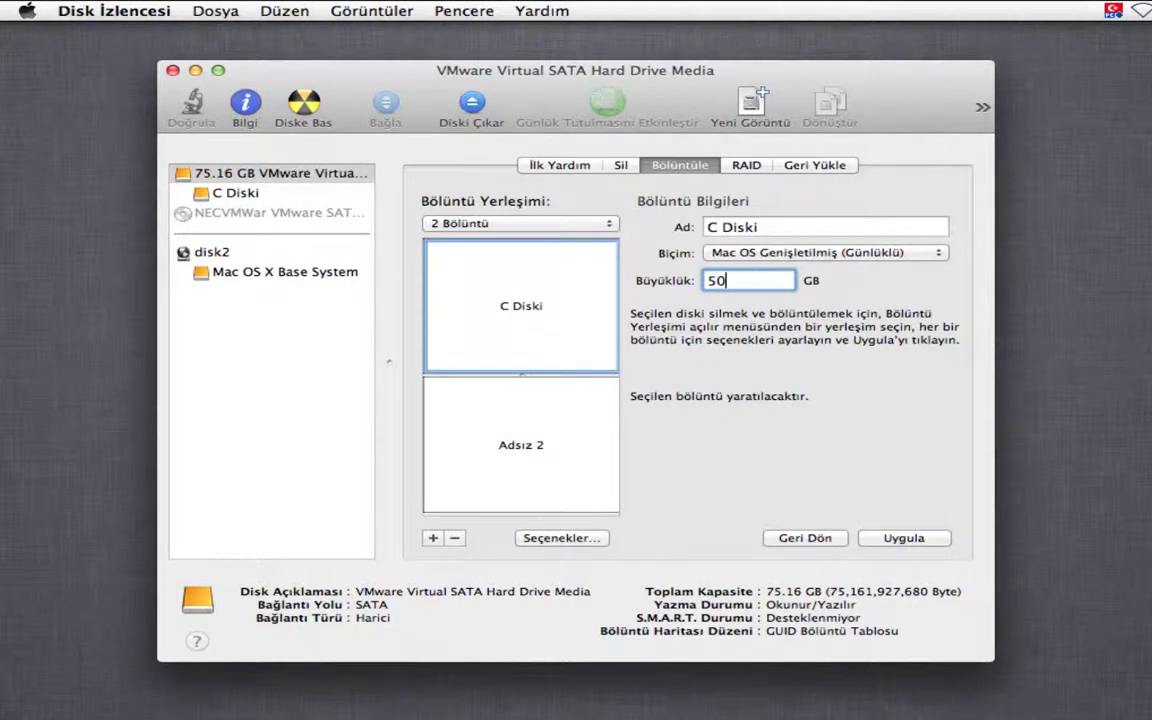
type("0")
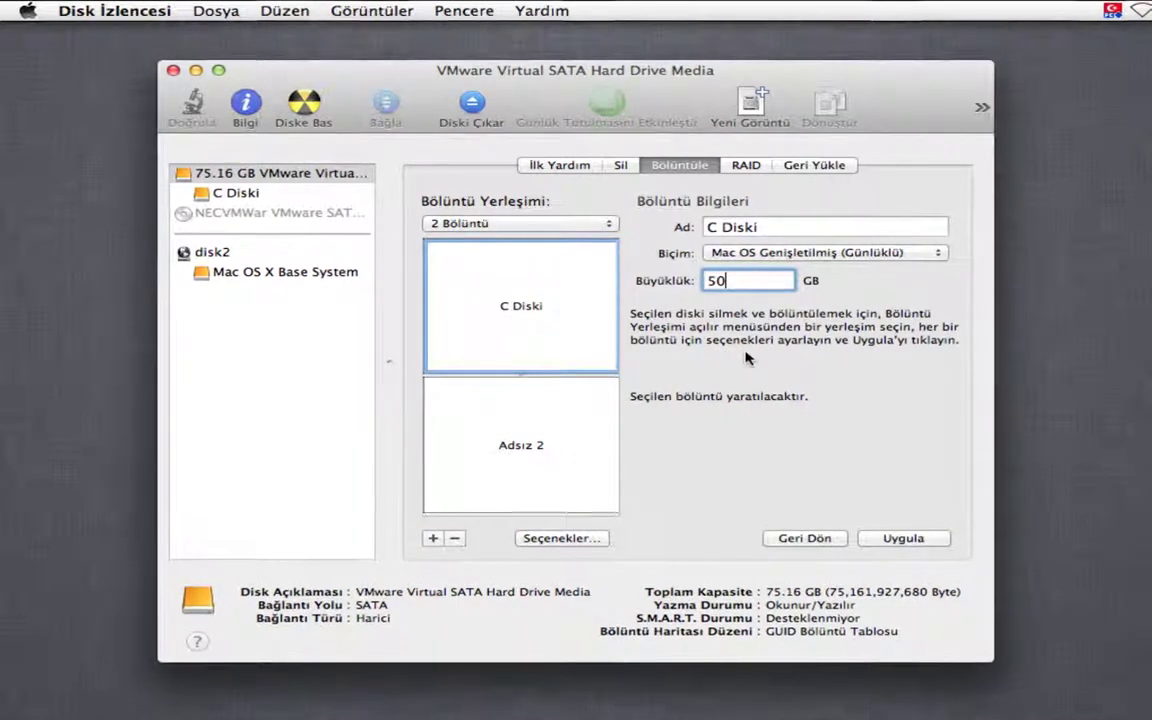
key("Return")
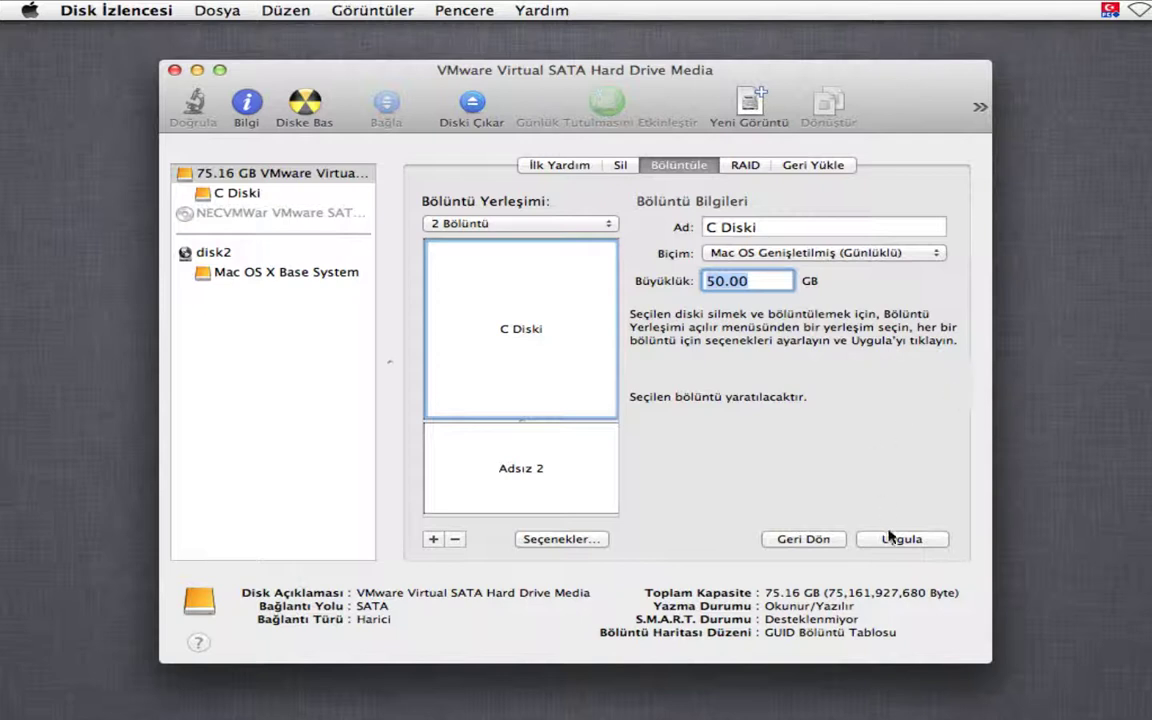
- Rename the second partition to 'D Diski', leaving it at 25.16 GB
left_click(440, 465)
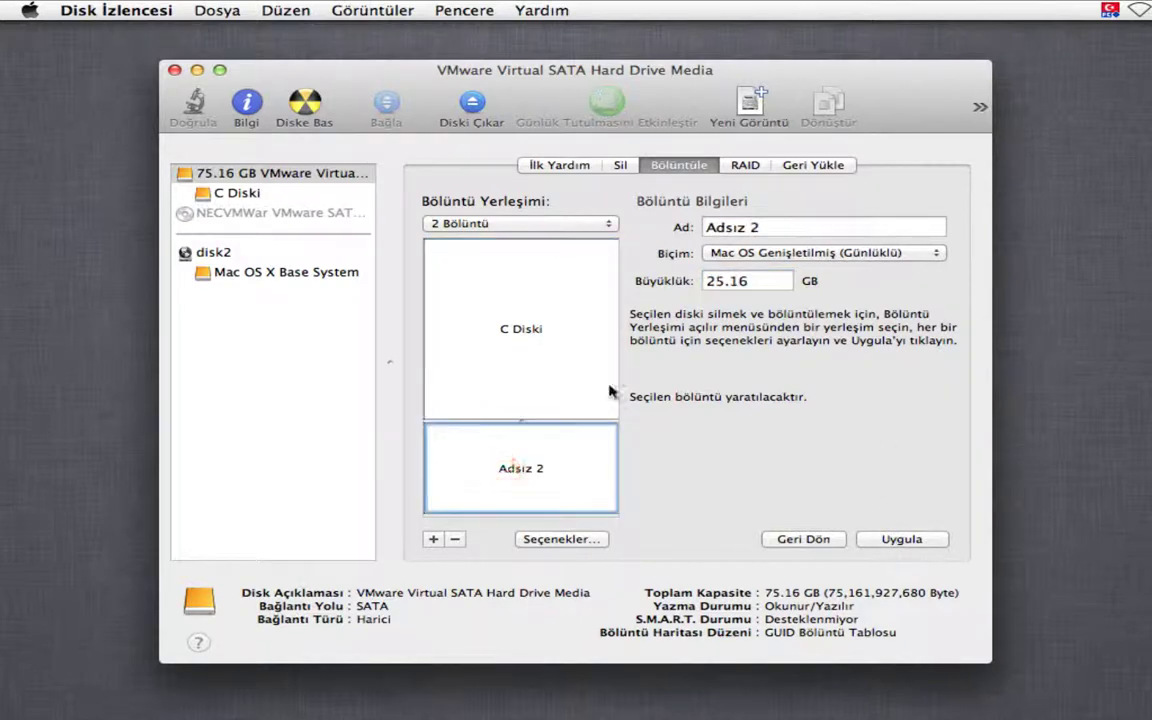
left_click(783, 228)
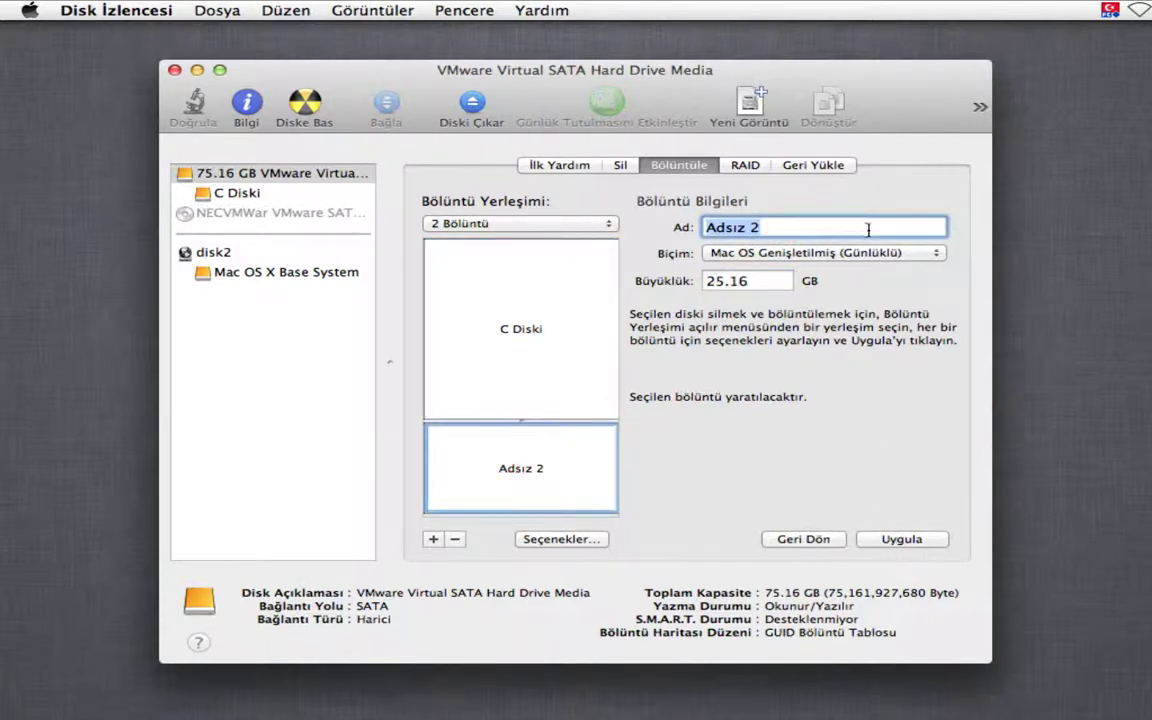
type("D")
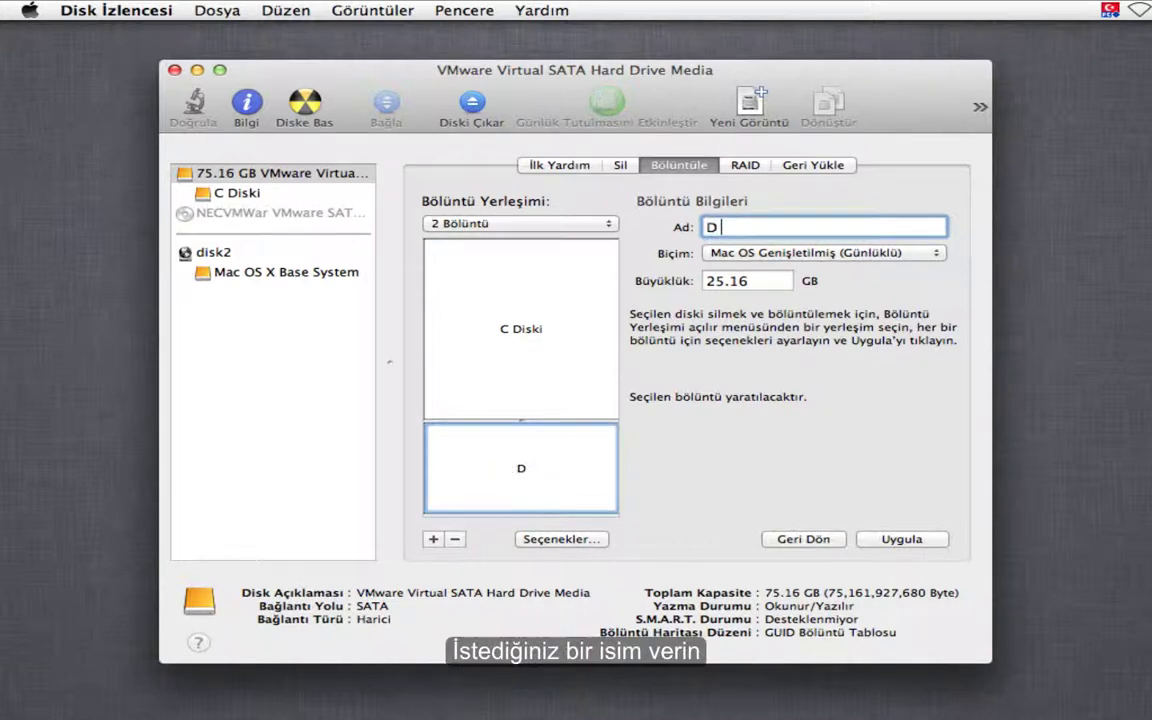
type("Diski")
key("Return")
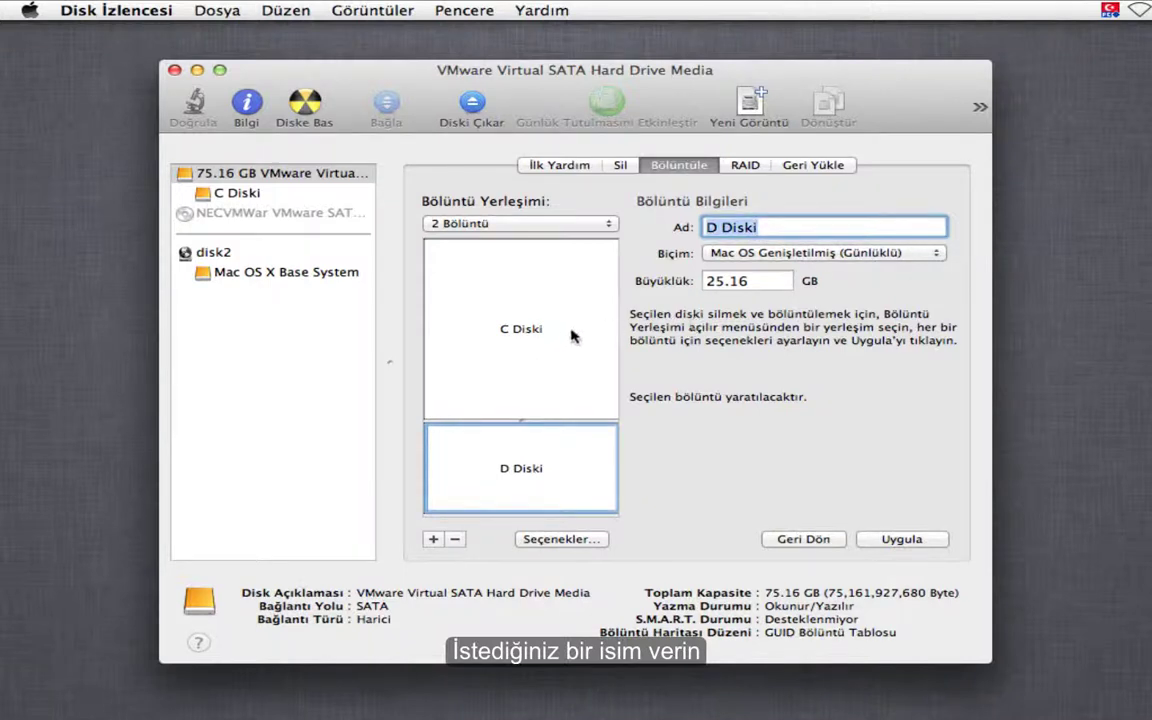
left_click(510, 296)
- Apply the two-partition layout, check the C Diski and D Diski volumes, then quit Disk Utility
left_click(897, 540)
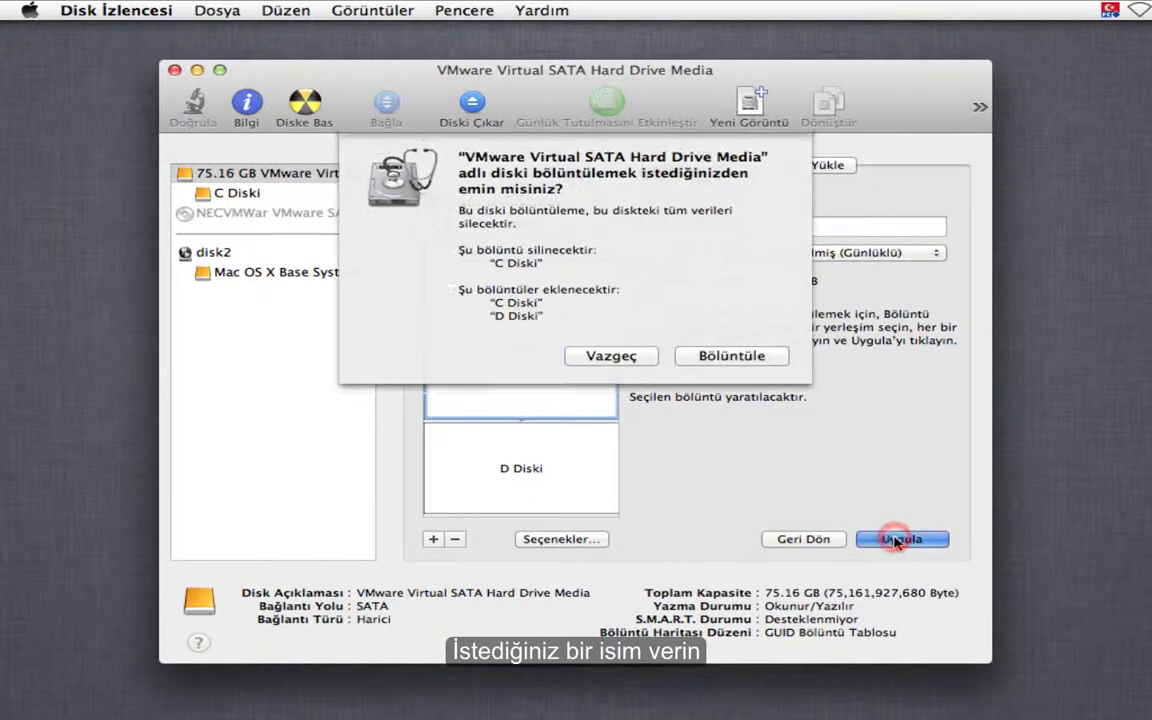
left_click(728, 357)
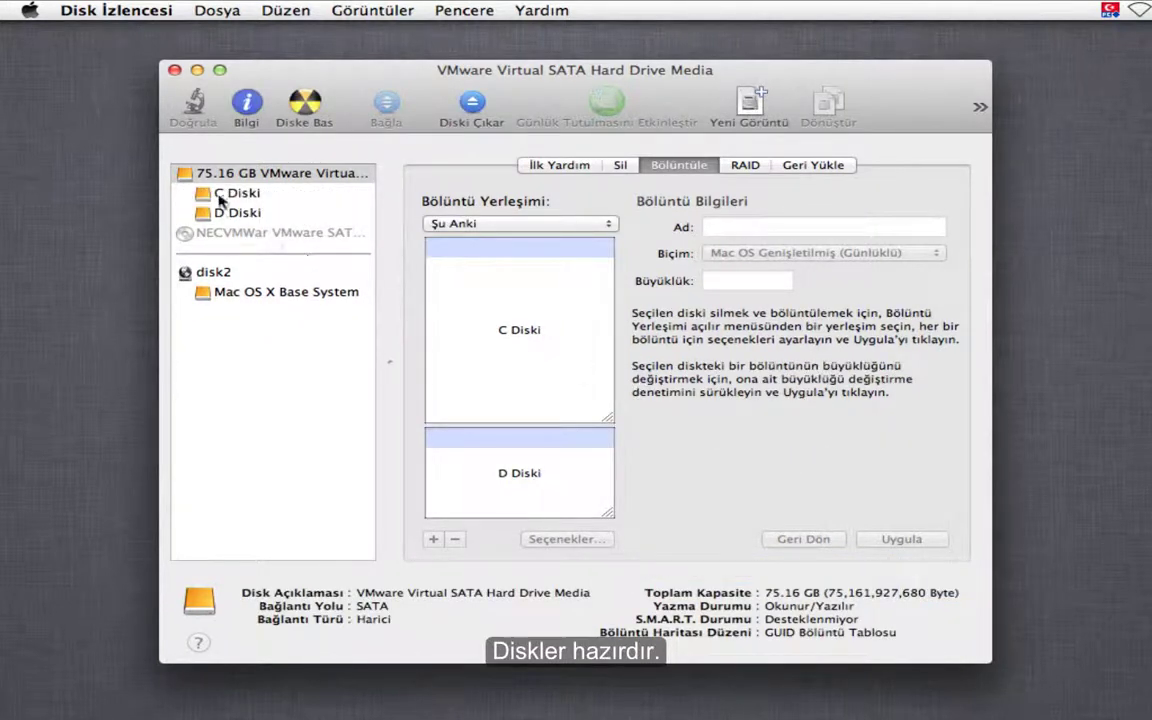
left_click(216, 193)
left_click(231, 214)
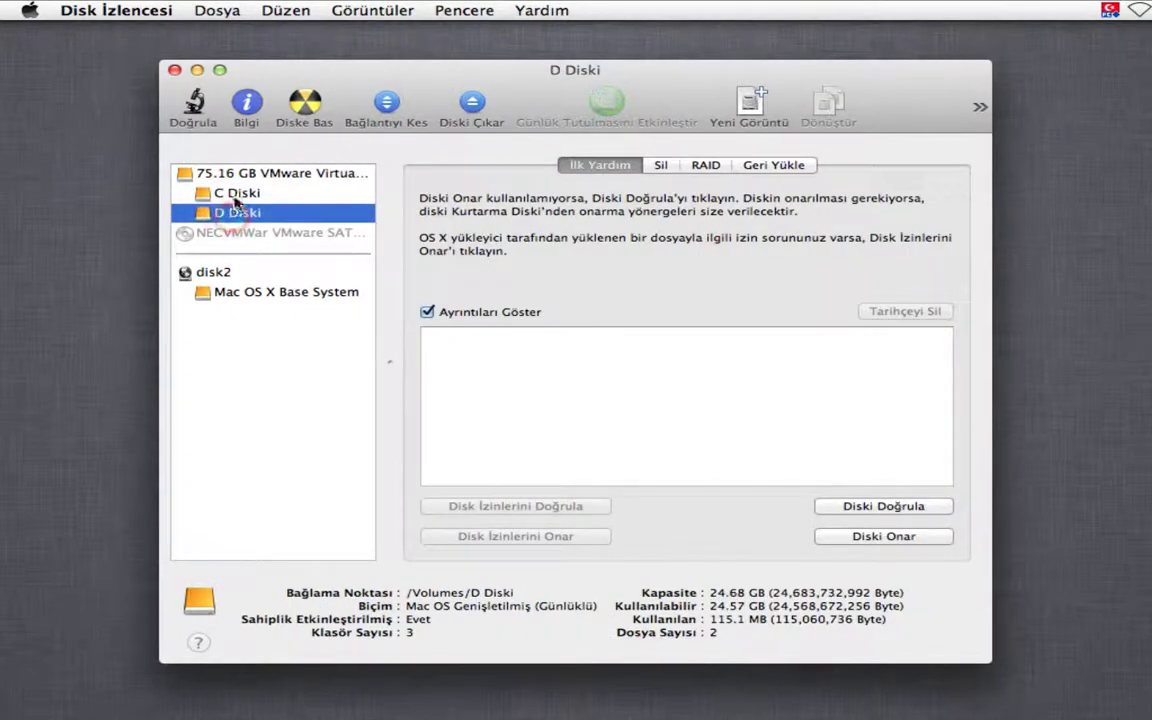
left_click(226, 193)
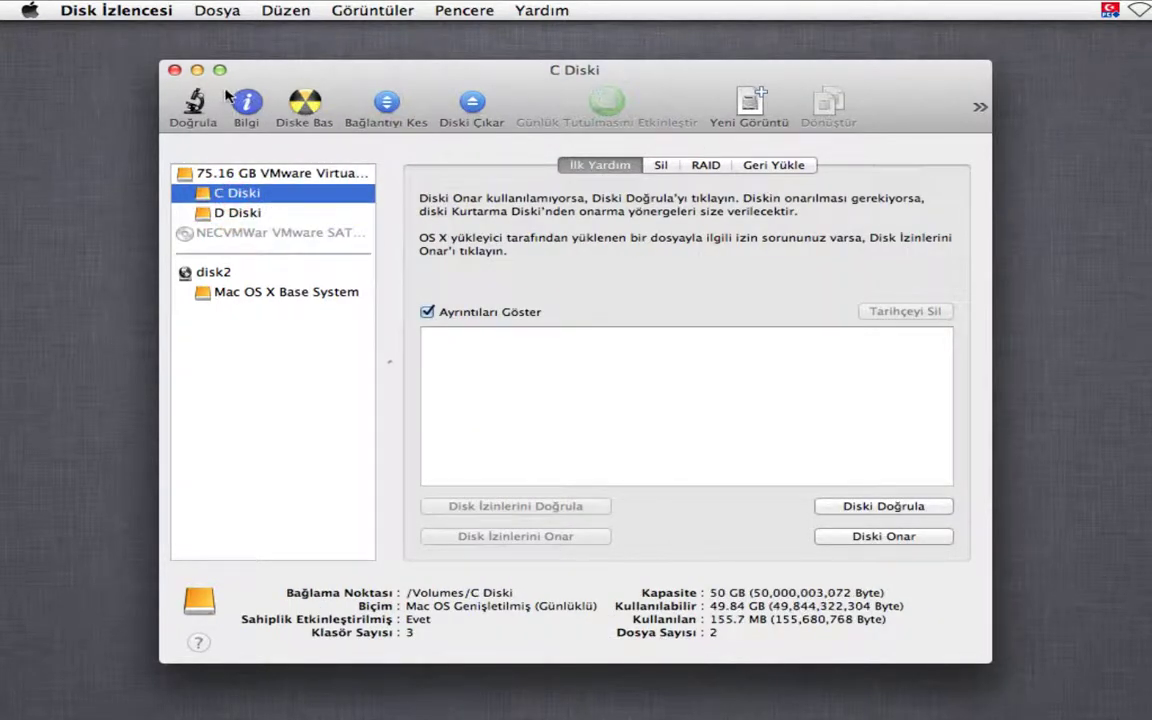
left_click(174, 70)
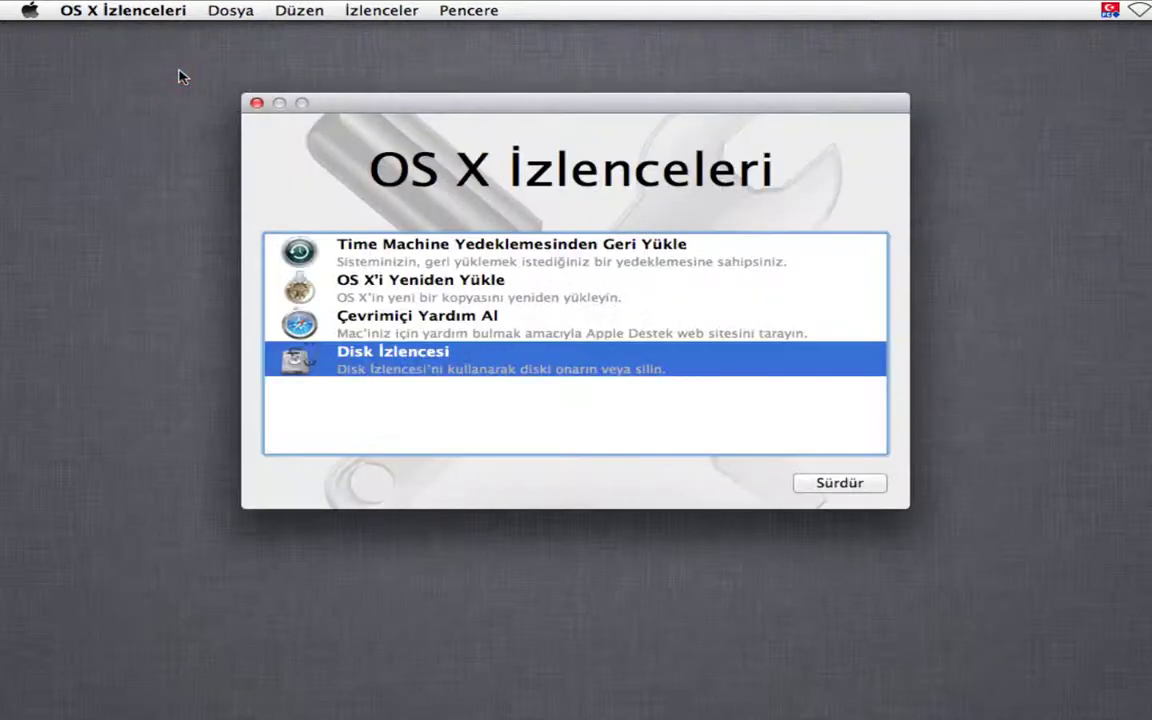
- Choose Reinstall OS X and agree to the Mountain Lion software licence
left_click(480, 285)
left_click(860, 481)
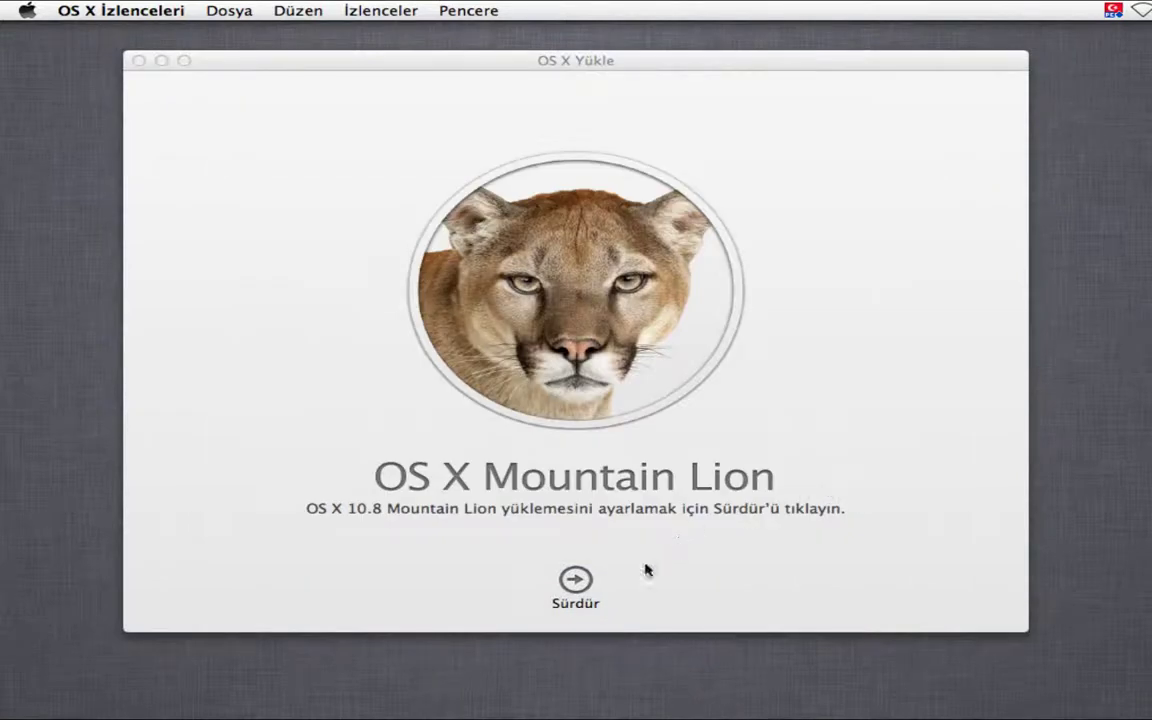
left_click(579, 579)
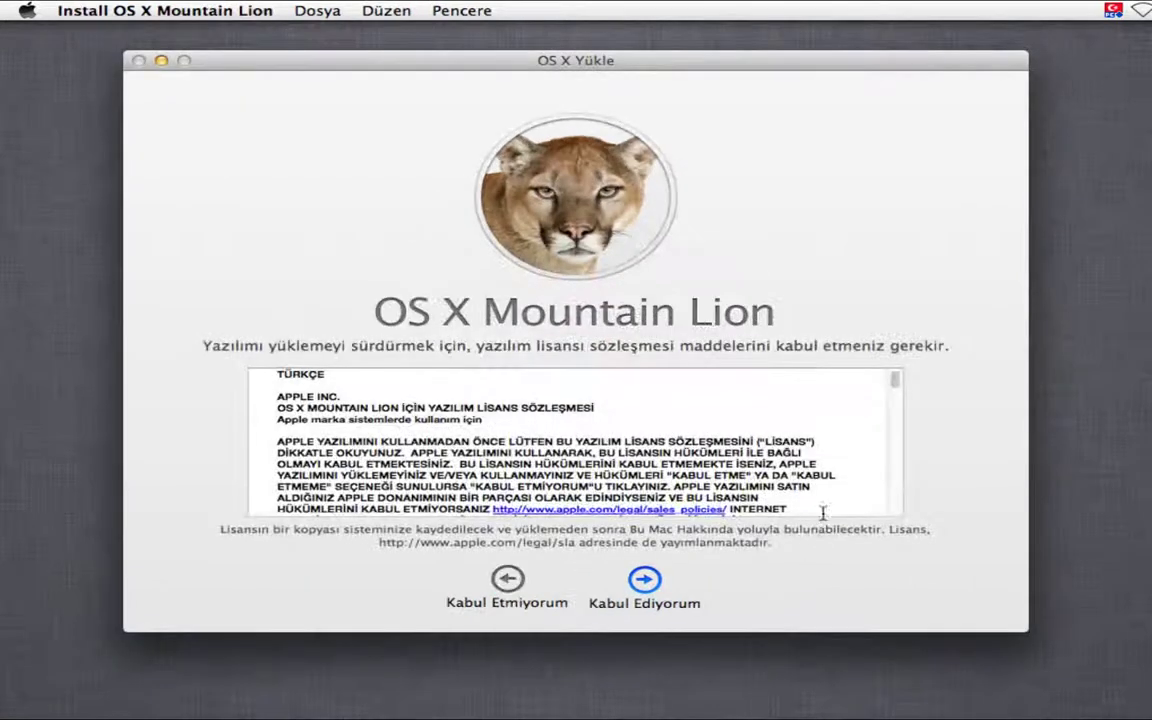
left_click(646, 580)
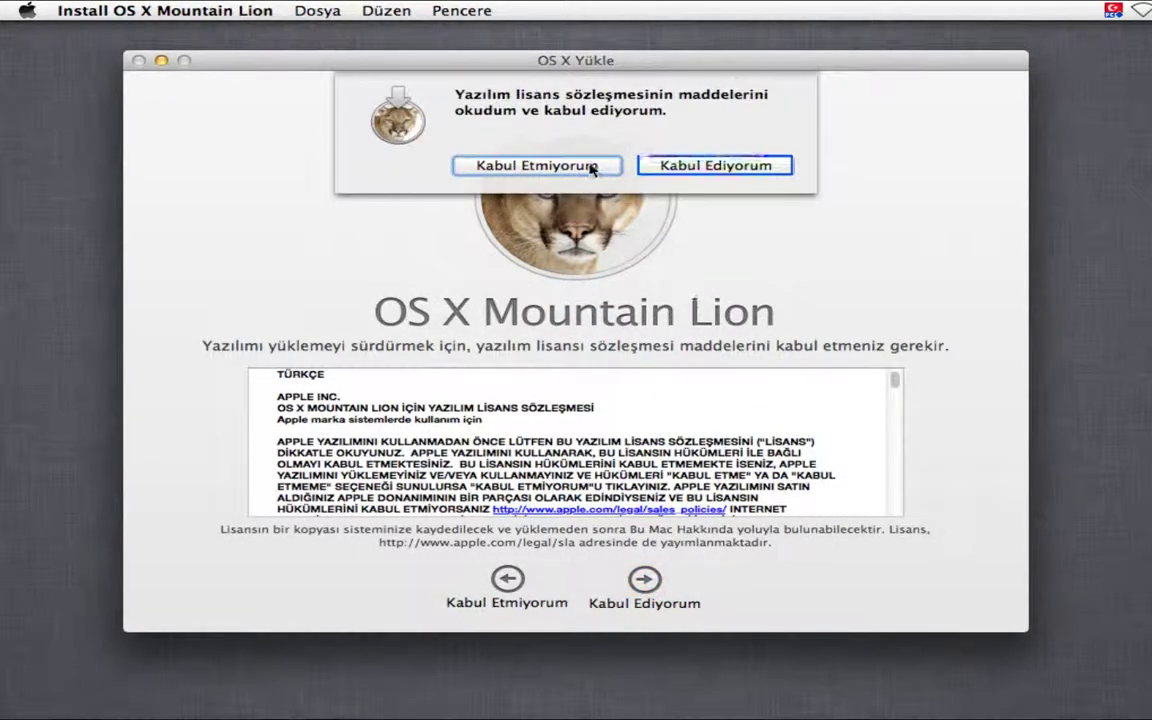
left_click(667, 166)
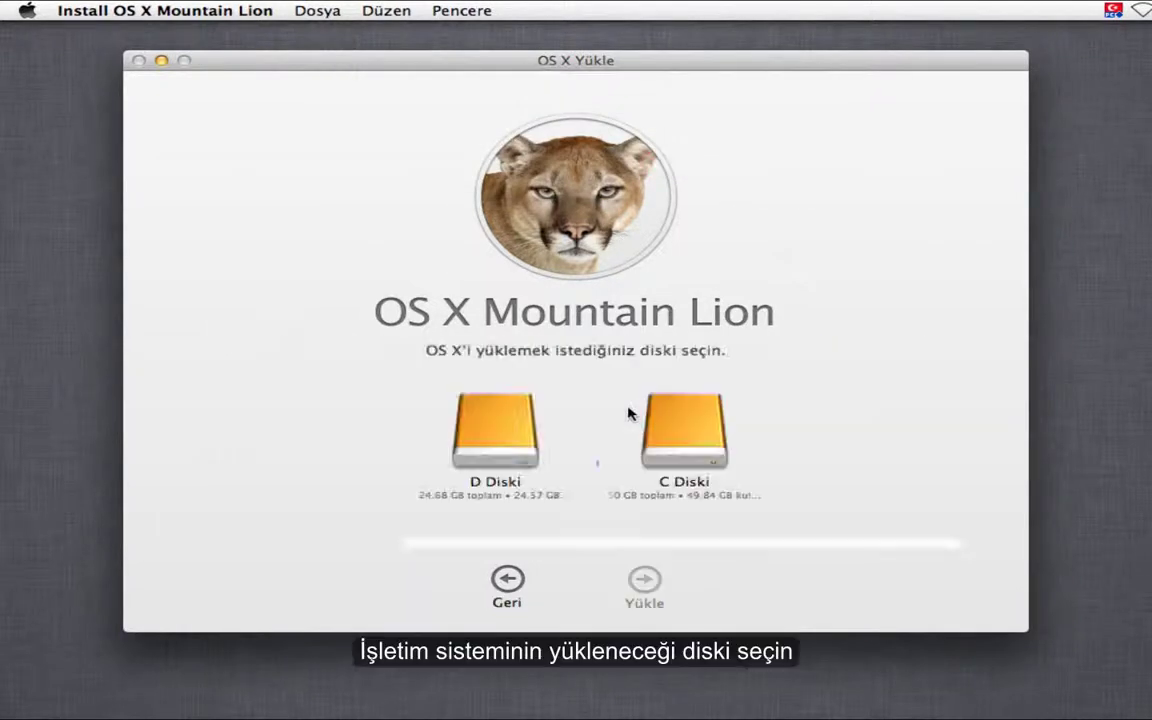
- Select C Diski as the destination disk and start the installation
left_click(676, 458)
left_click(682, 459)
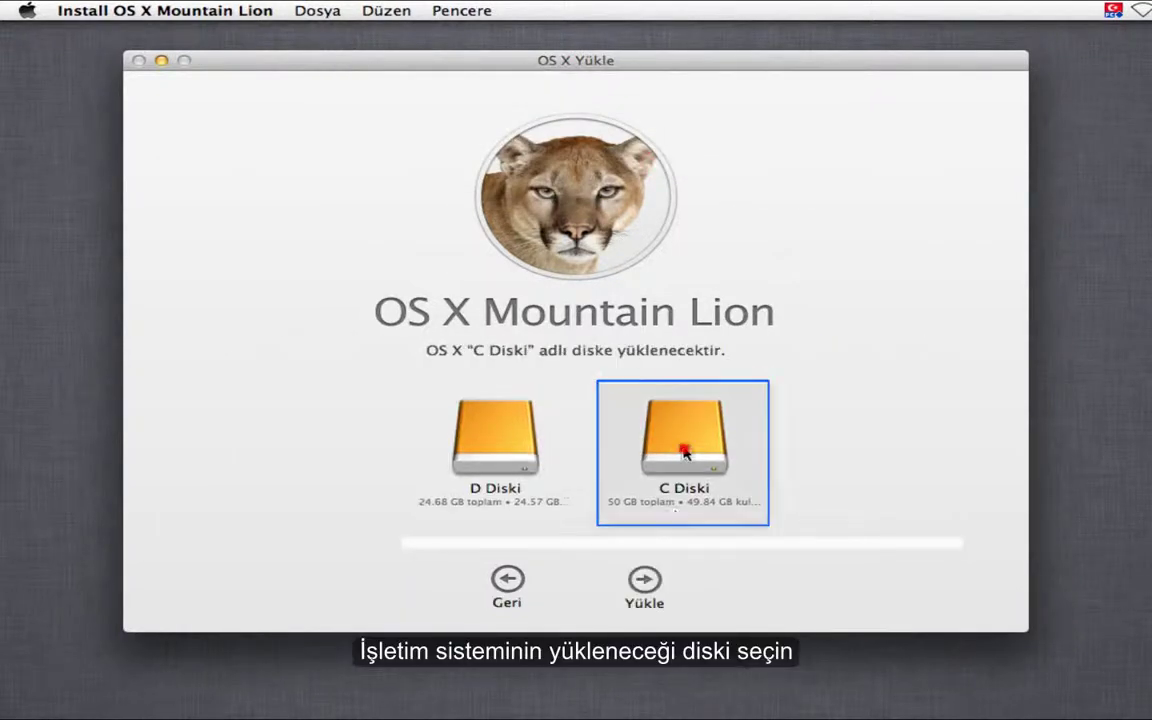
left_click(648, 599)
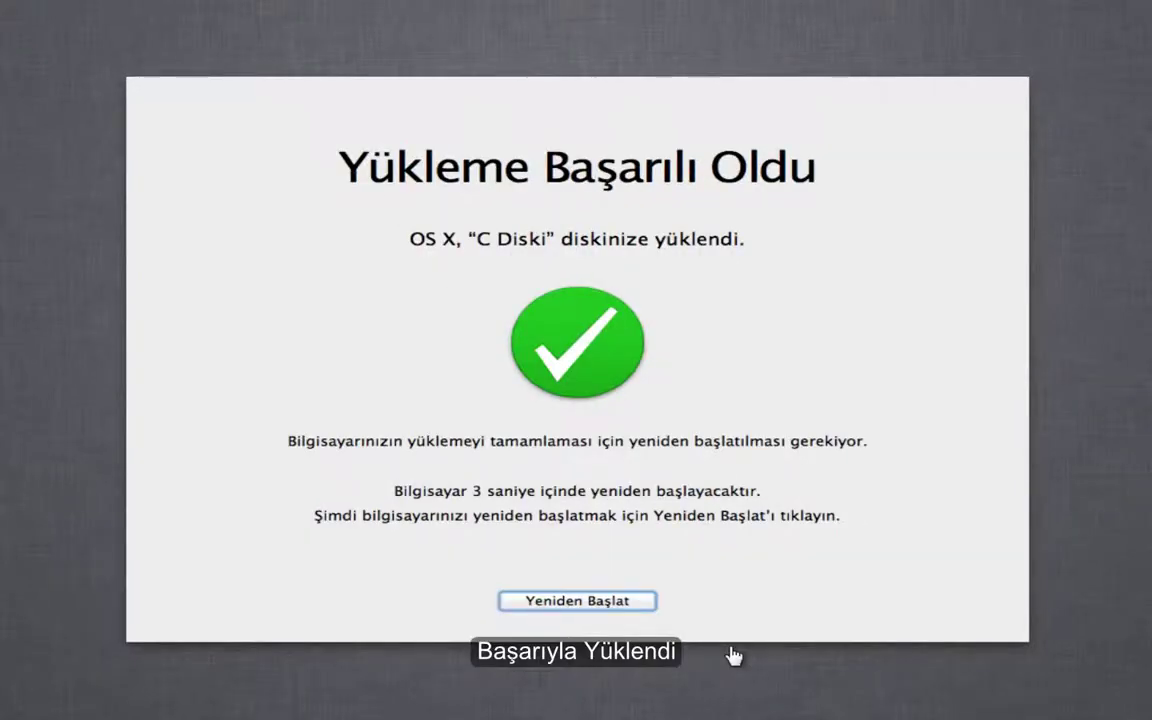
- Restart the Mac from the success screen to reach the Türkiye welcome page
left_click(550, 600)
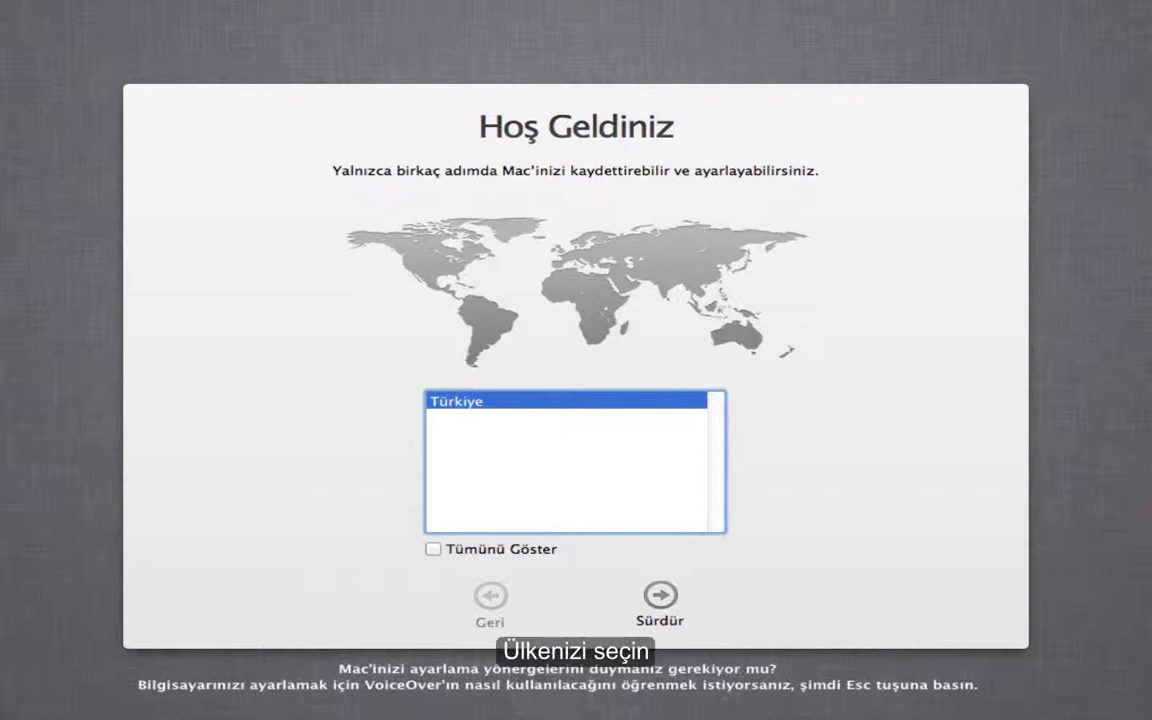
- Accept Türkiye and the keyboard layout, then connect the VM's virtual network adapter
left_click(660, 595)
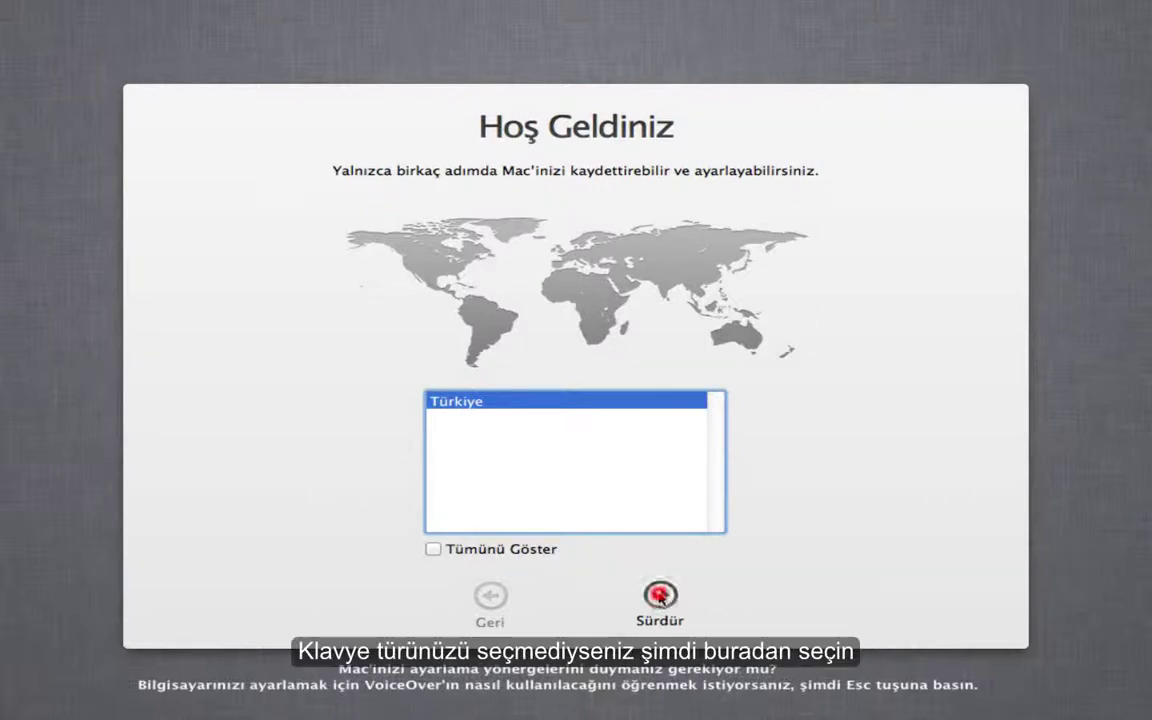
left_click(660, 596)
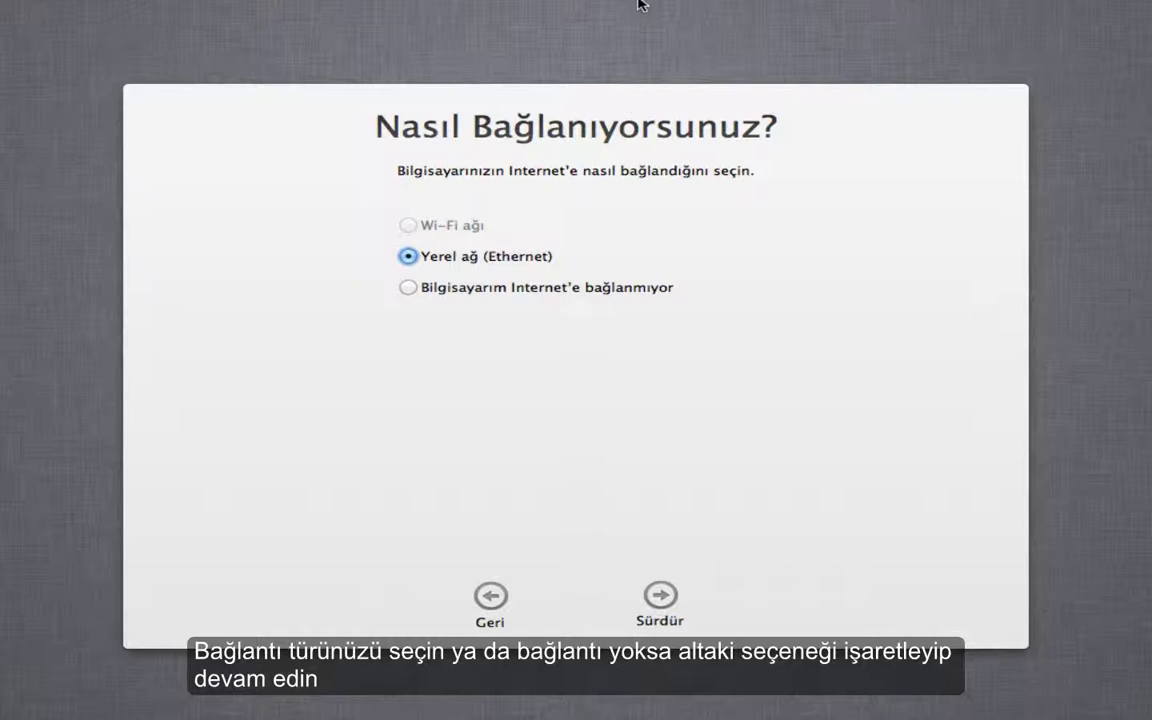
left_click(350, 3)
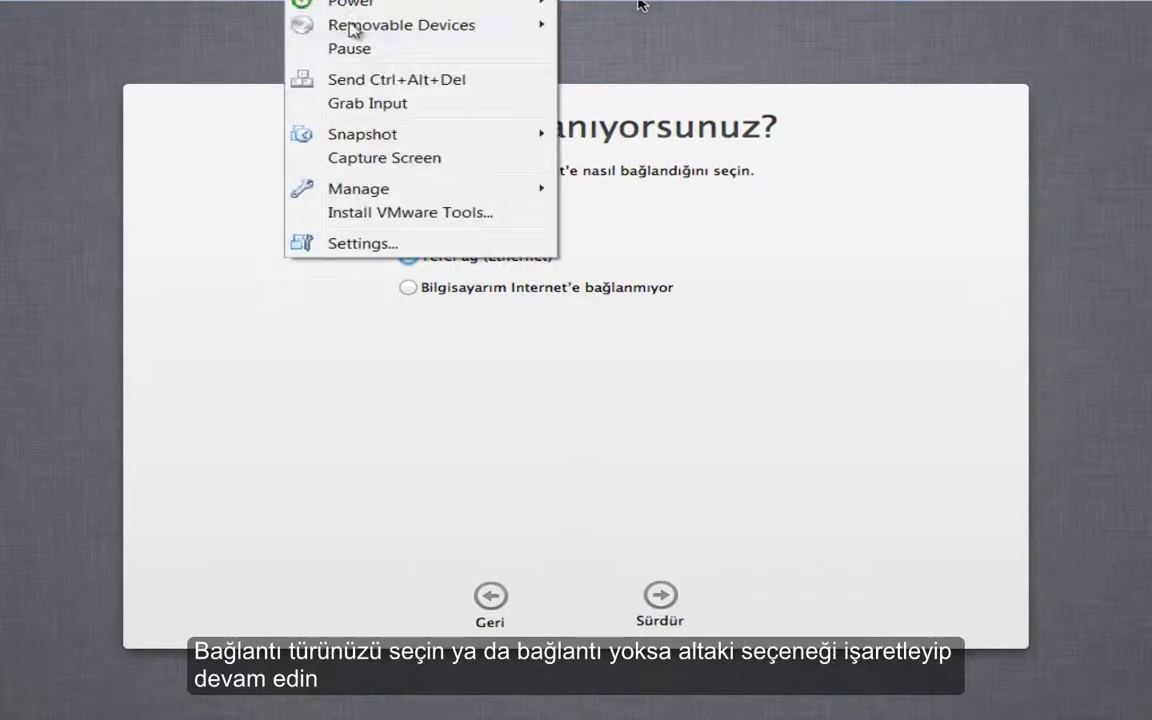
mouse_move(352, 28)
mouse_move(684, 46)
left_click(980, 46)
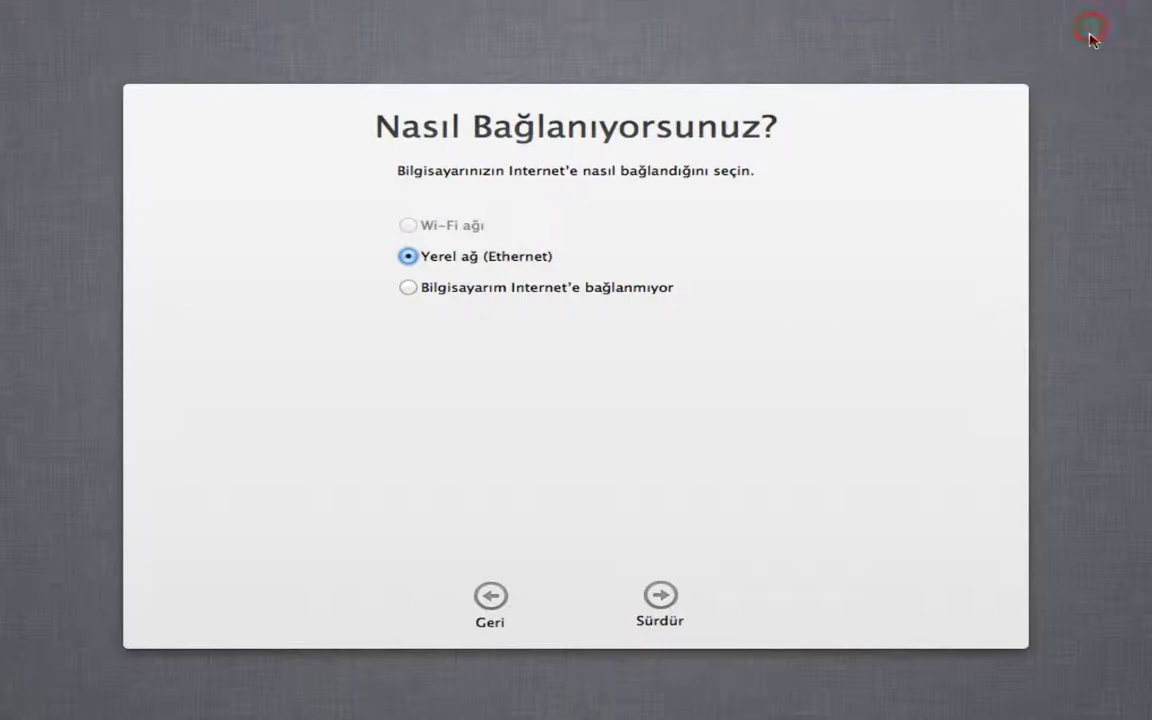
- Use Ethernet with DHCP, skip data transfer, and keep location services on
left_click(652, 594)
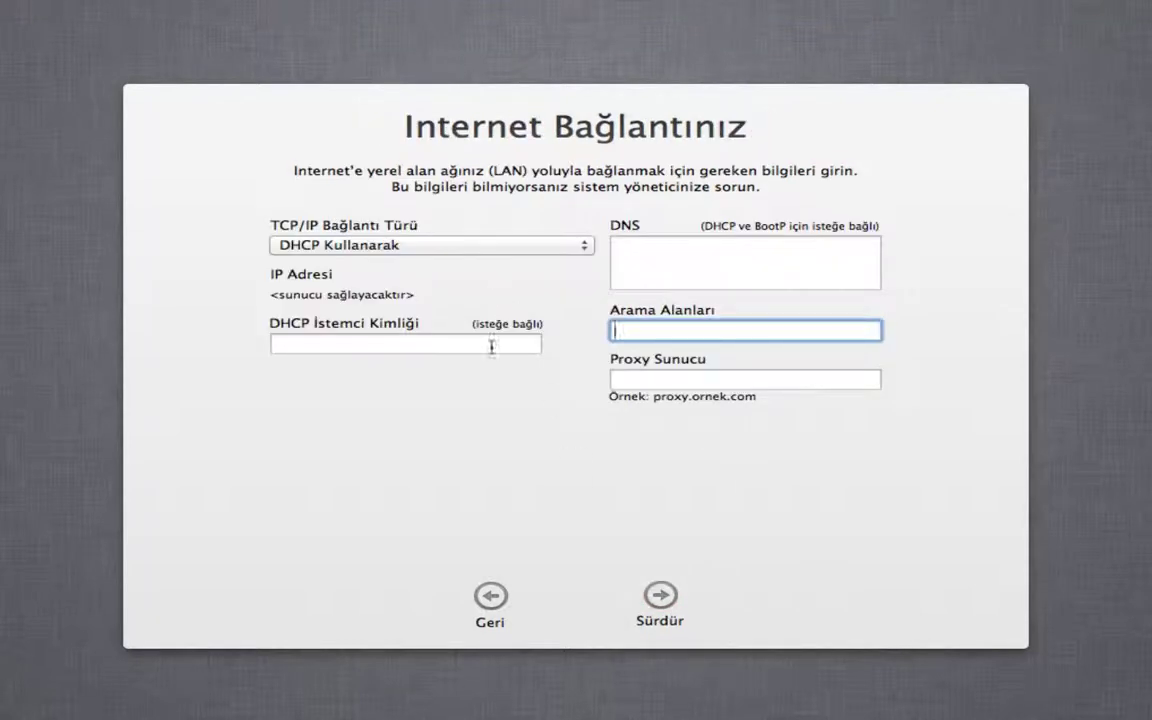
left_click(654, 604)
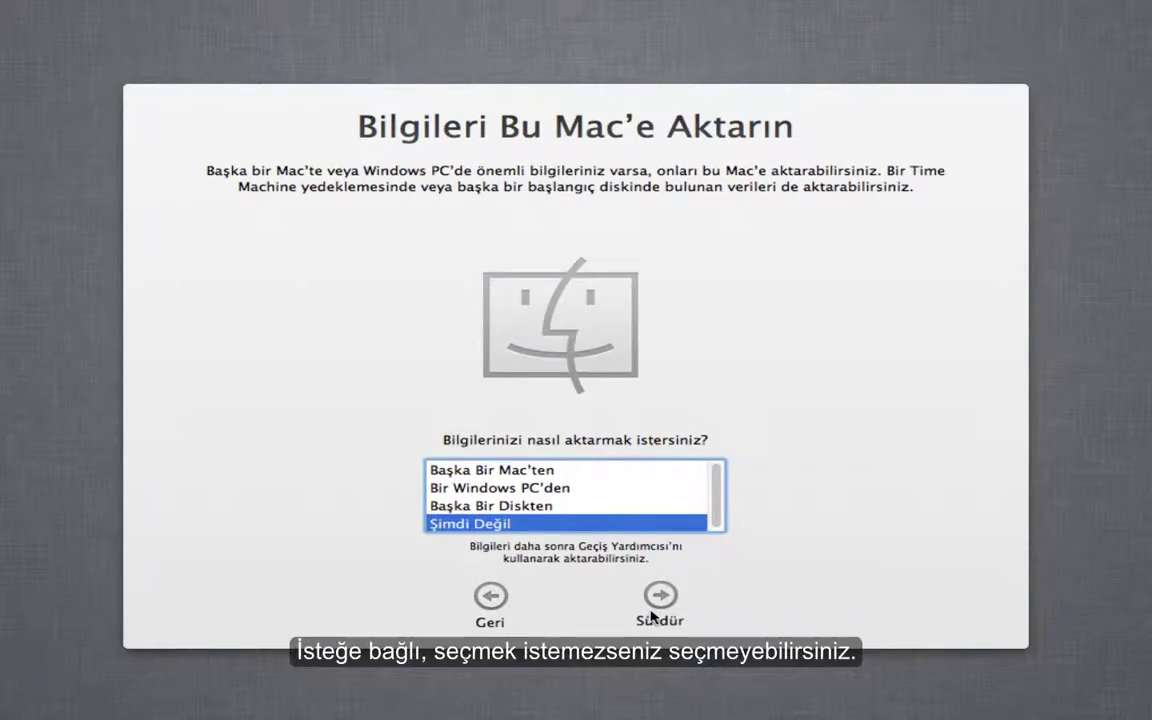
left_click(655, 598)
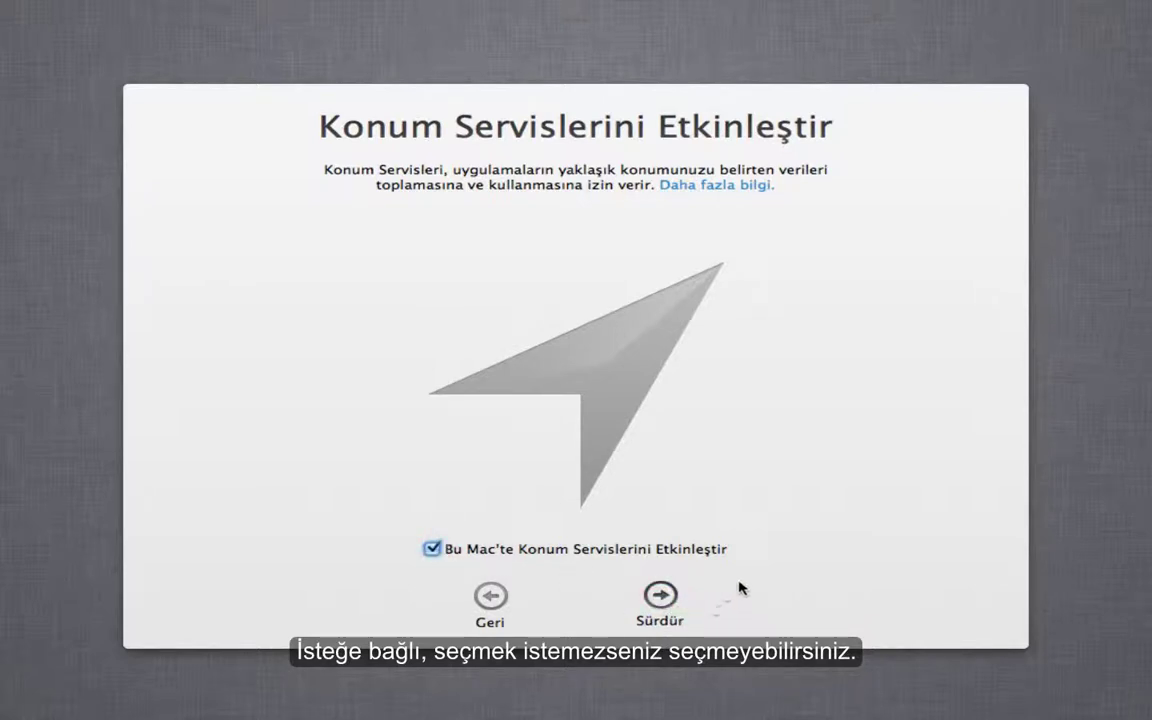
left_click(657, 599)
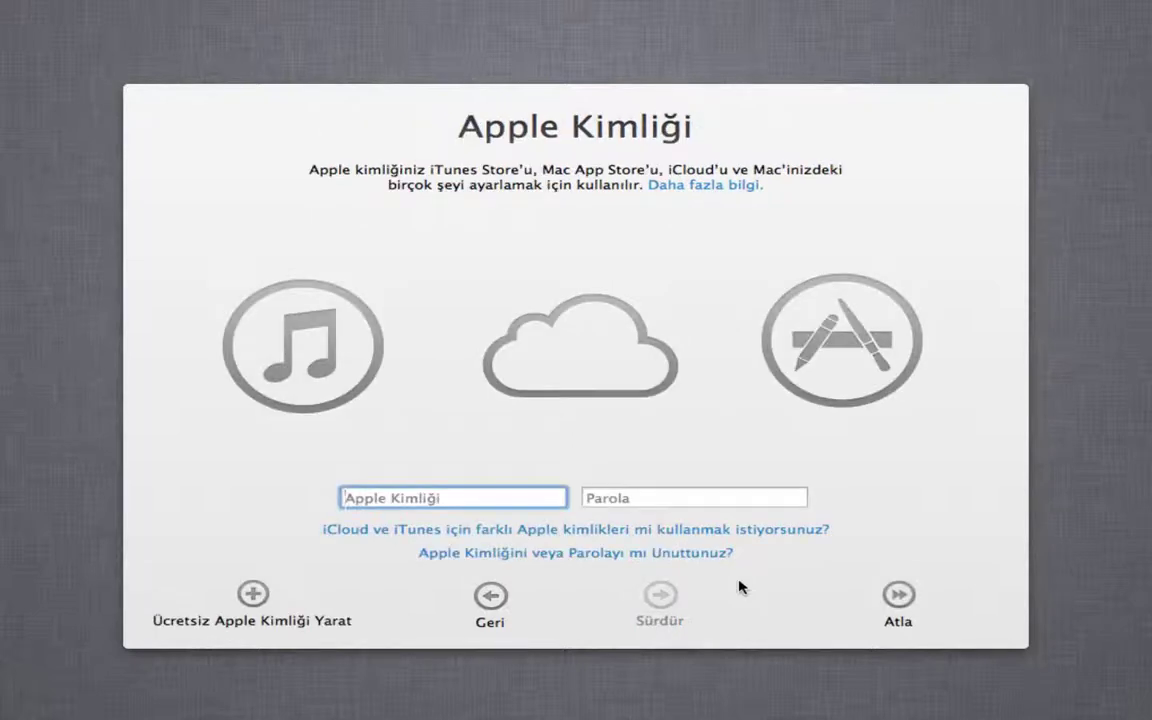
- Skip Apple ID sign-in and agree to the terms and conditions
left_click(899, 595)
left_click(745, 198)
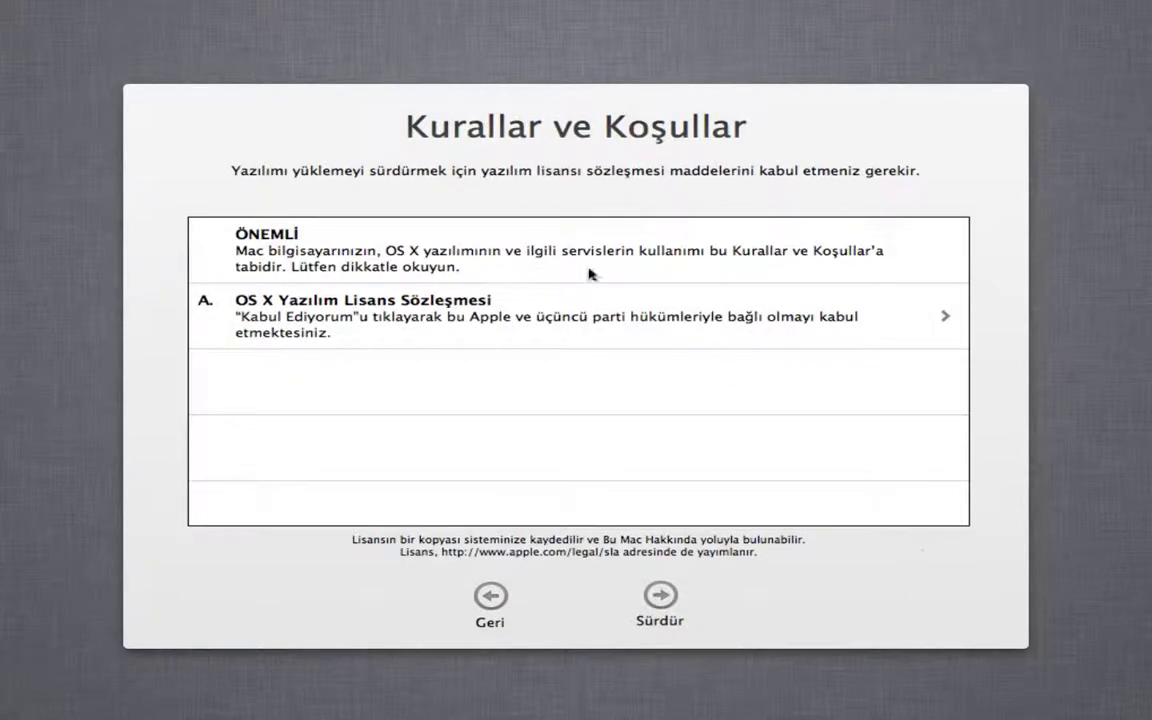
left_click(657, 598)
left_click(720, 179)
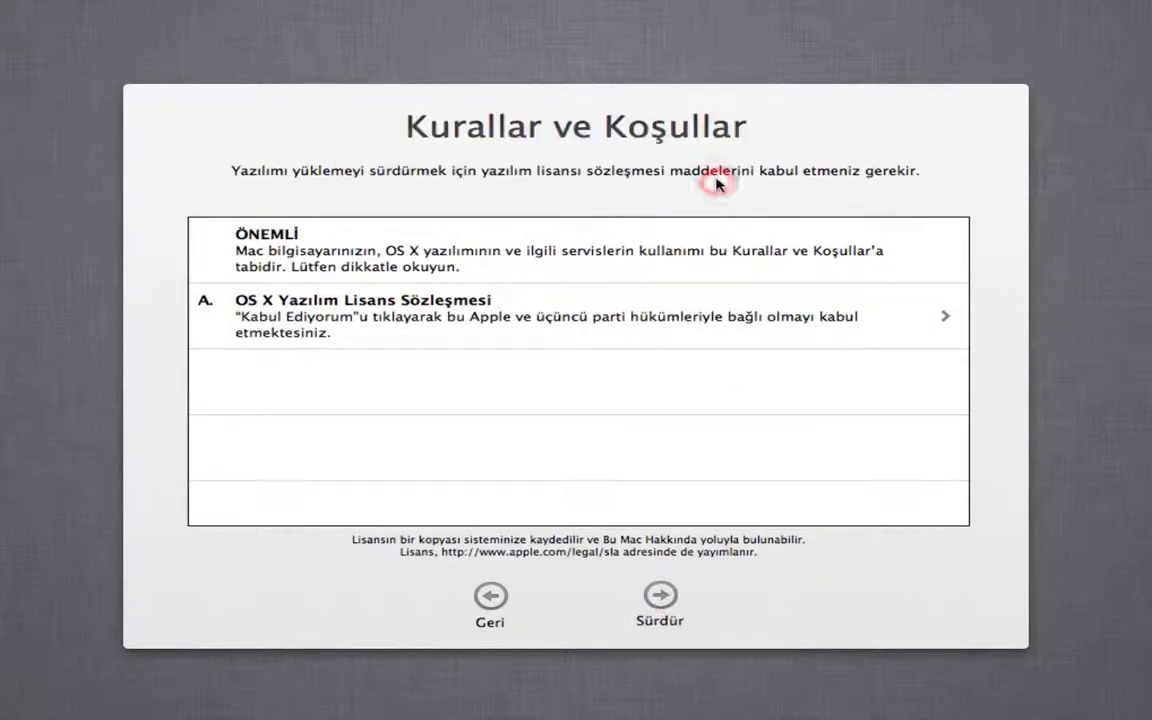
left_click(690, 310)
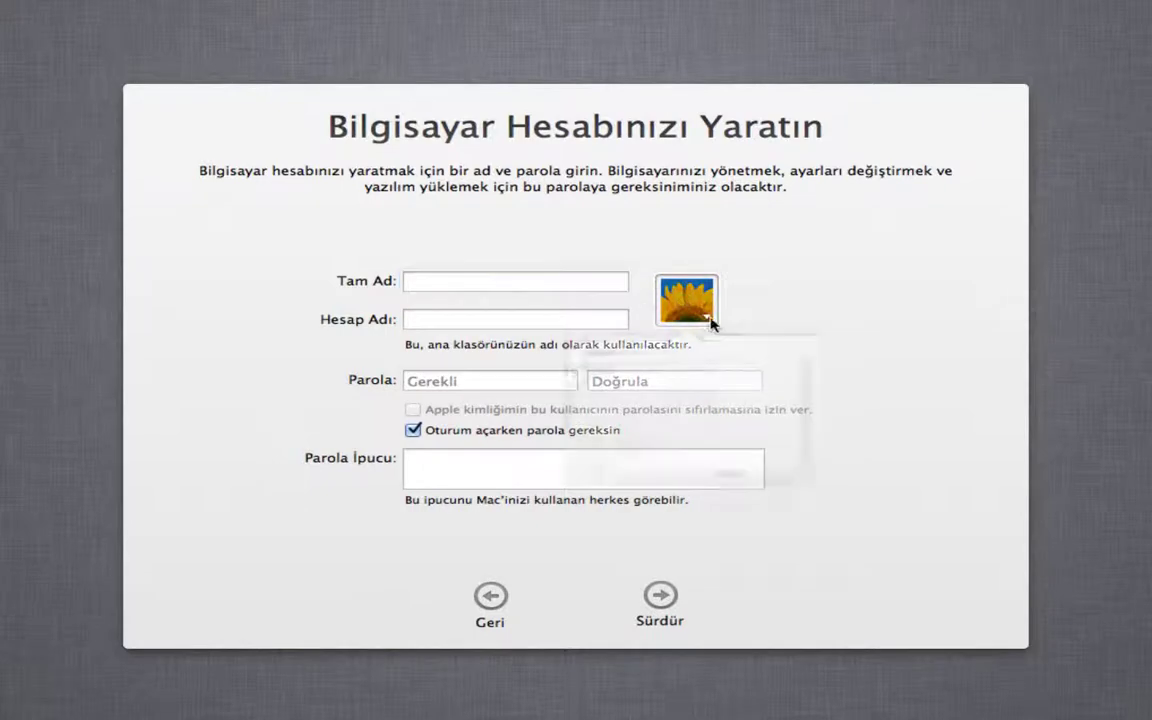
- Keep the sunflower account picture and enter the user's full name
left_click(657, 560)
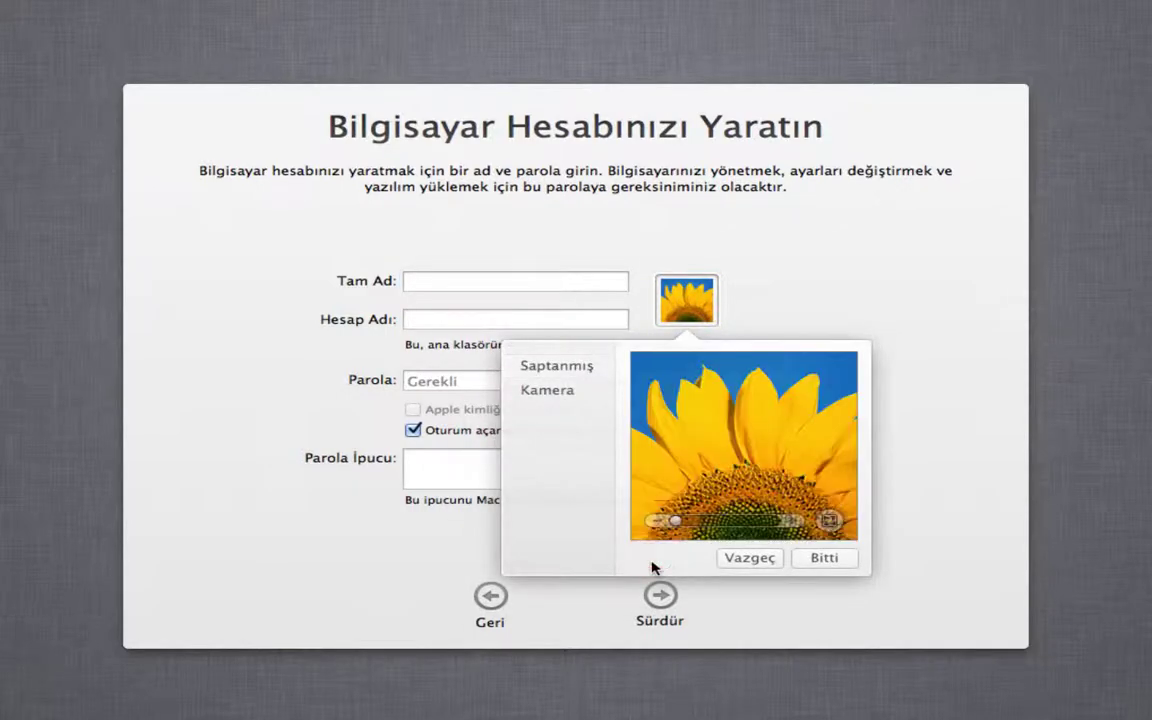
left_click(812, 558)
left_click(720, 322)
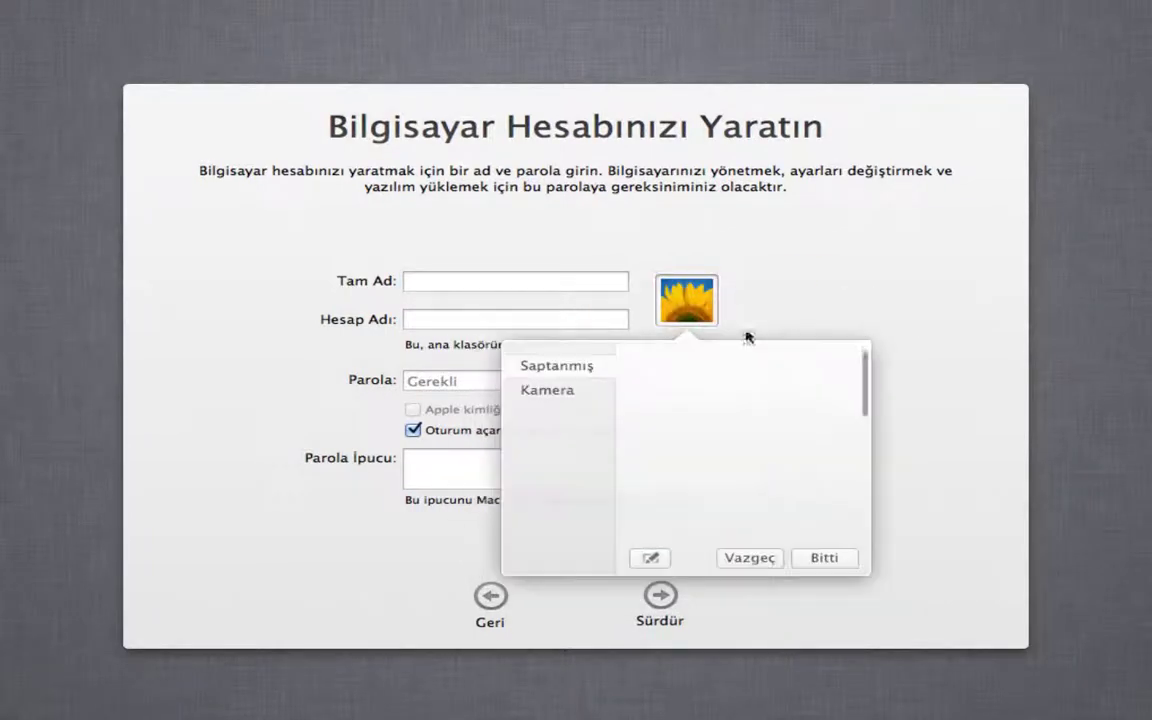
left_click(854, 298)
left_click(515, 280)
type("B")
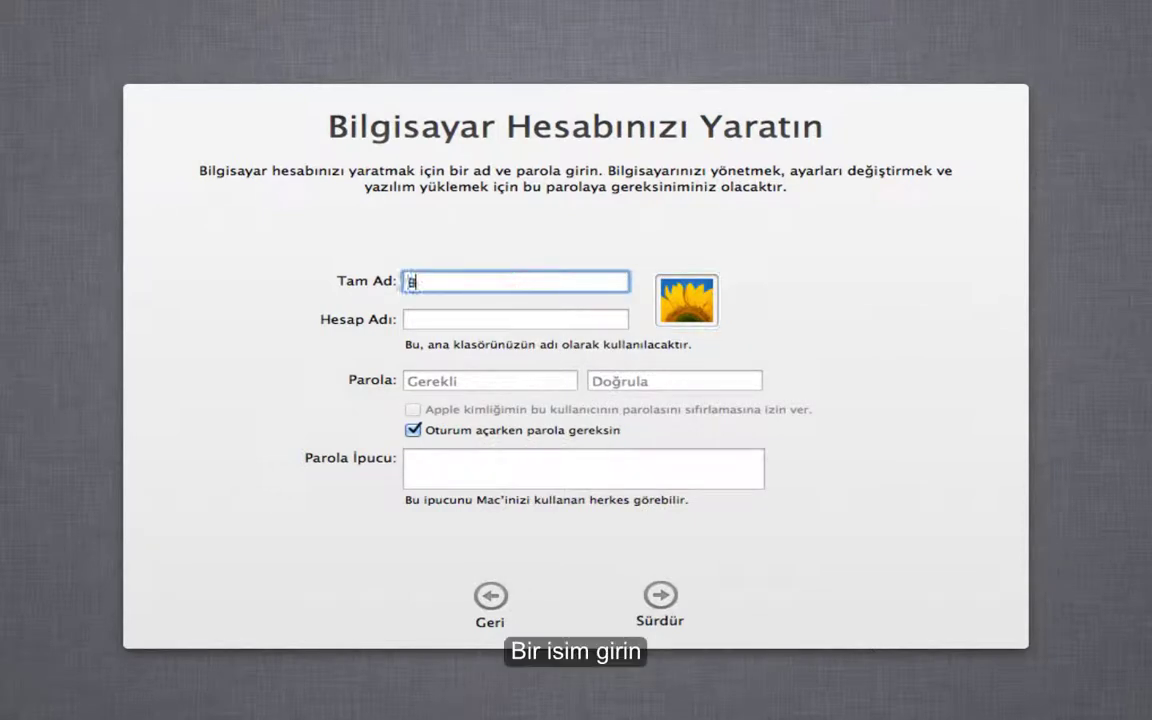
type("ülent")
- Turn off the login password requirement and dismiss the missing-password alert
left_click(413, 431)
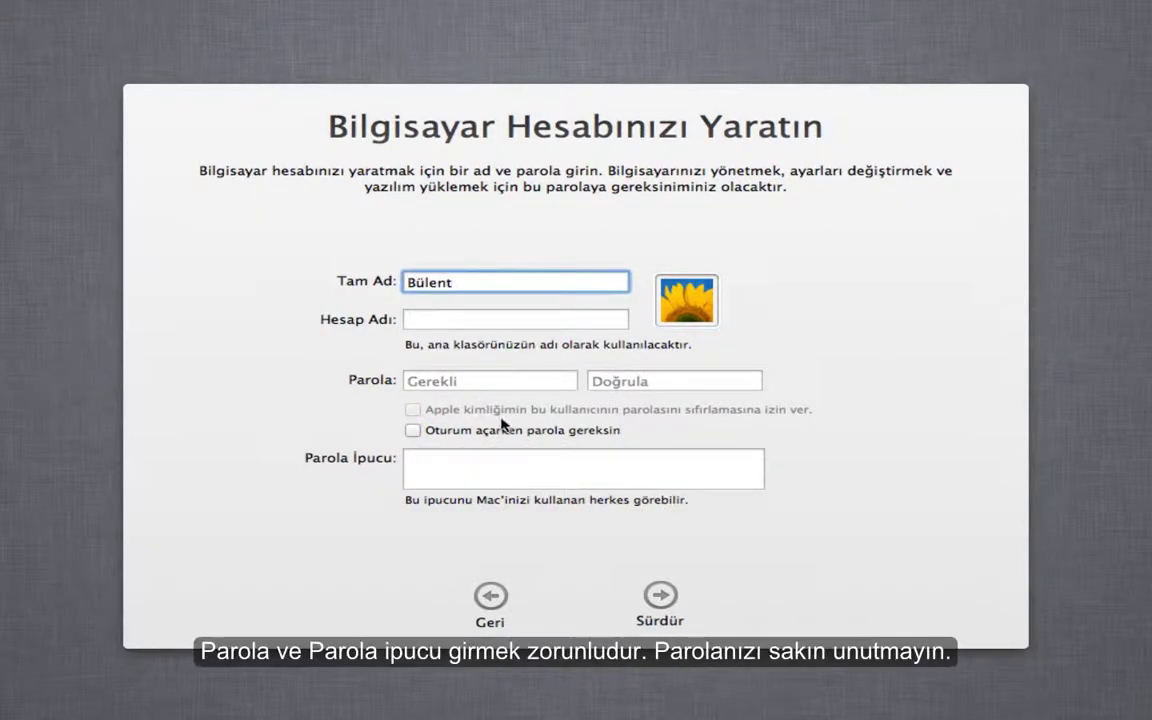
left_click(545, 313)
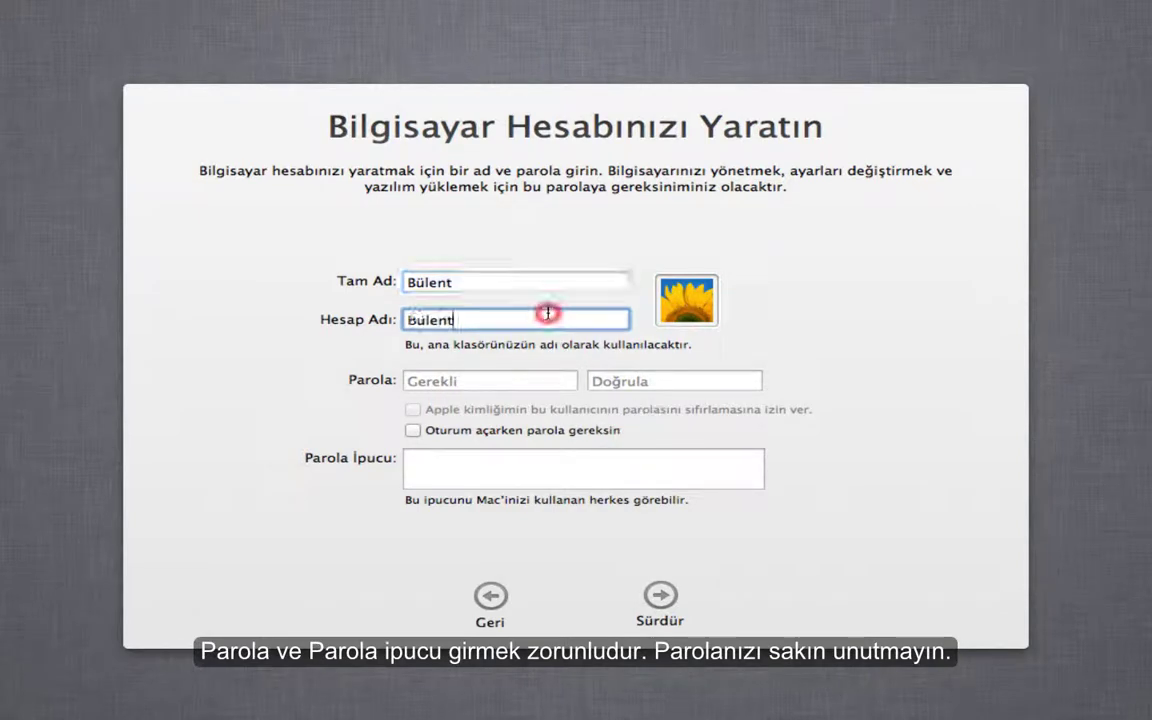
left_click(660, 600)
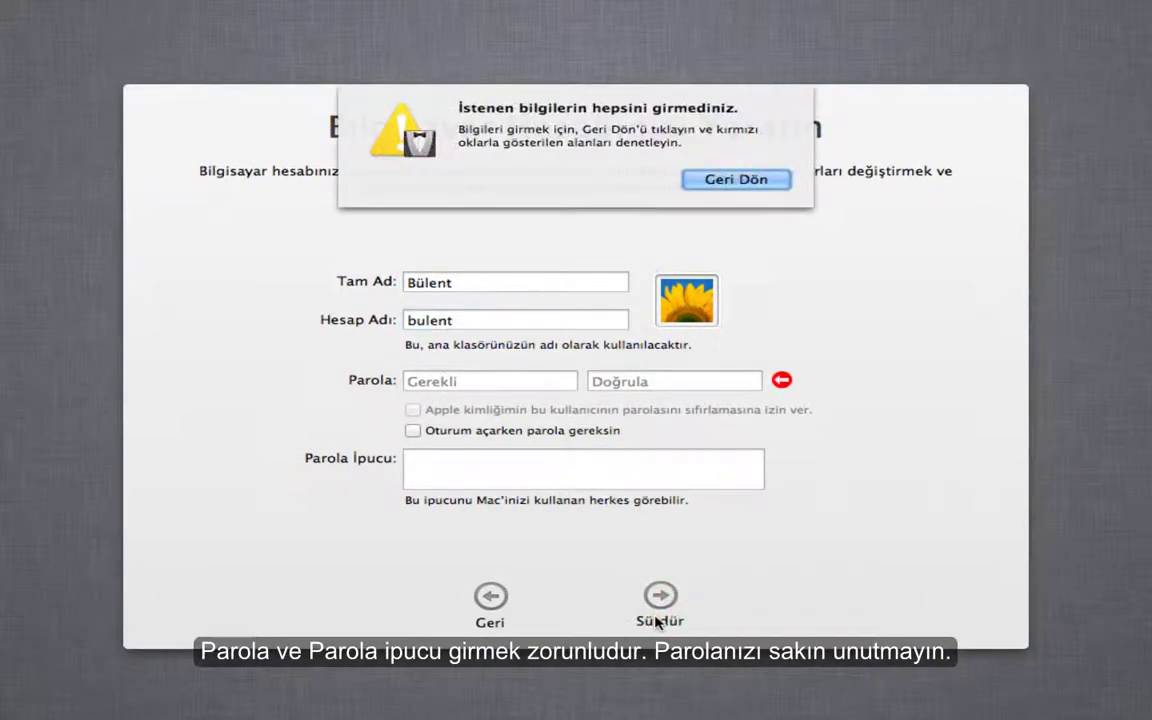
left_click(745, 182)
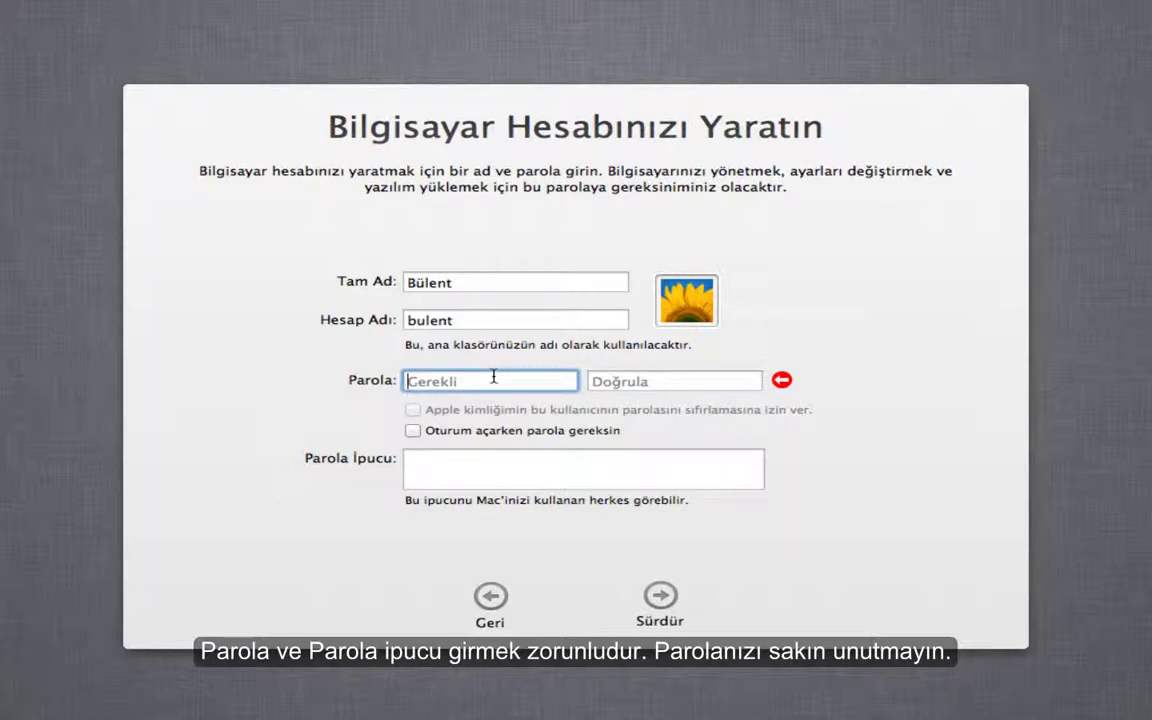
- Enter and confirm the account password, add a password hint, and create the account
type("12")
key("BackSpace")
key("BackSpace")
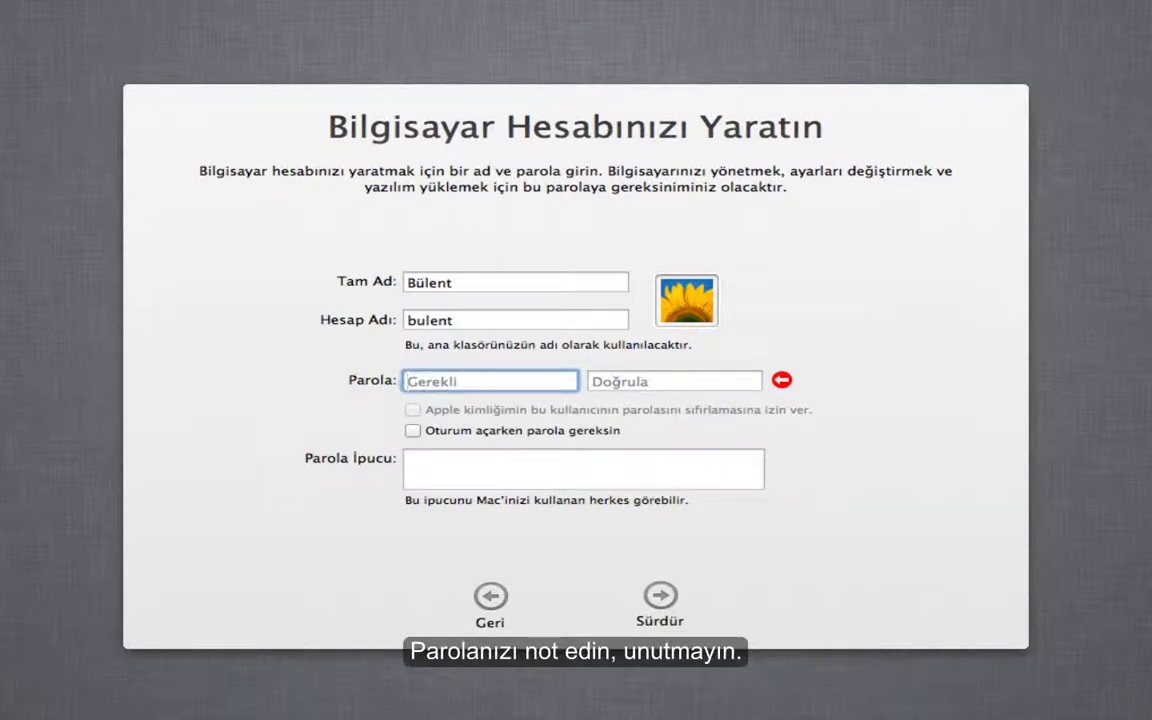
type("1234")
key("Tab")
type("123")
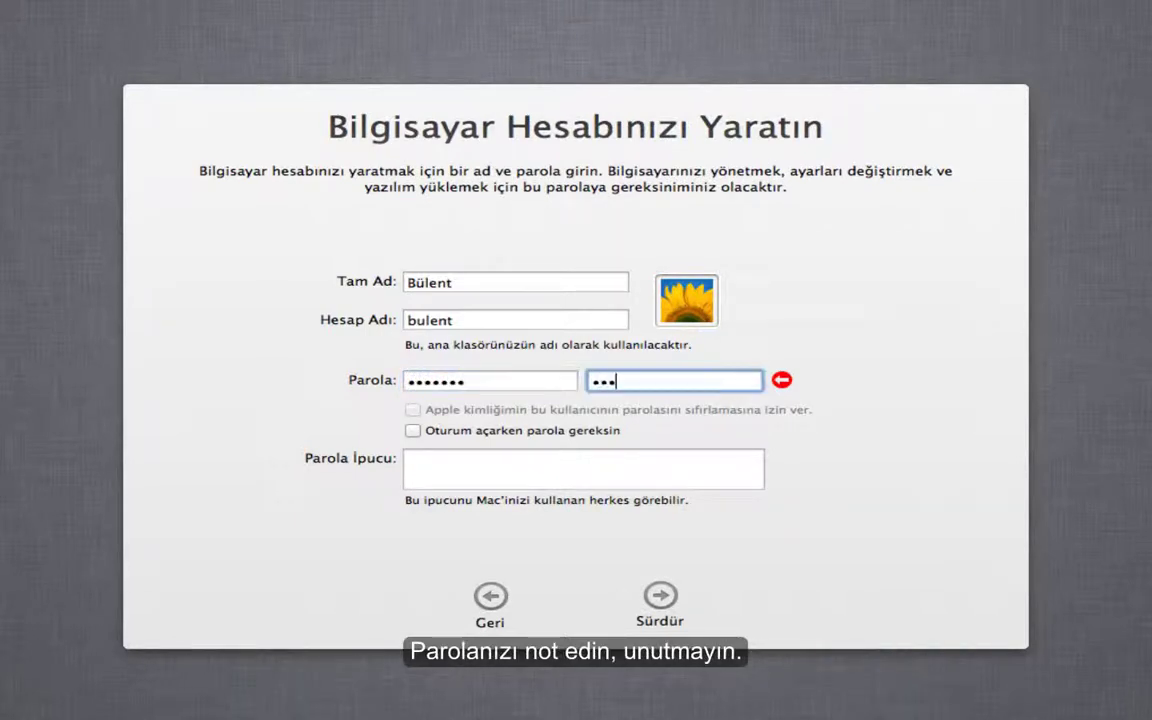
left_click(660, 597)
type("biü")
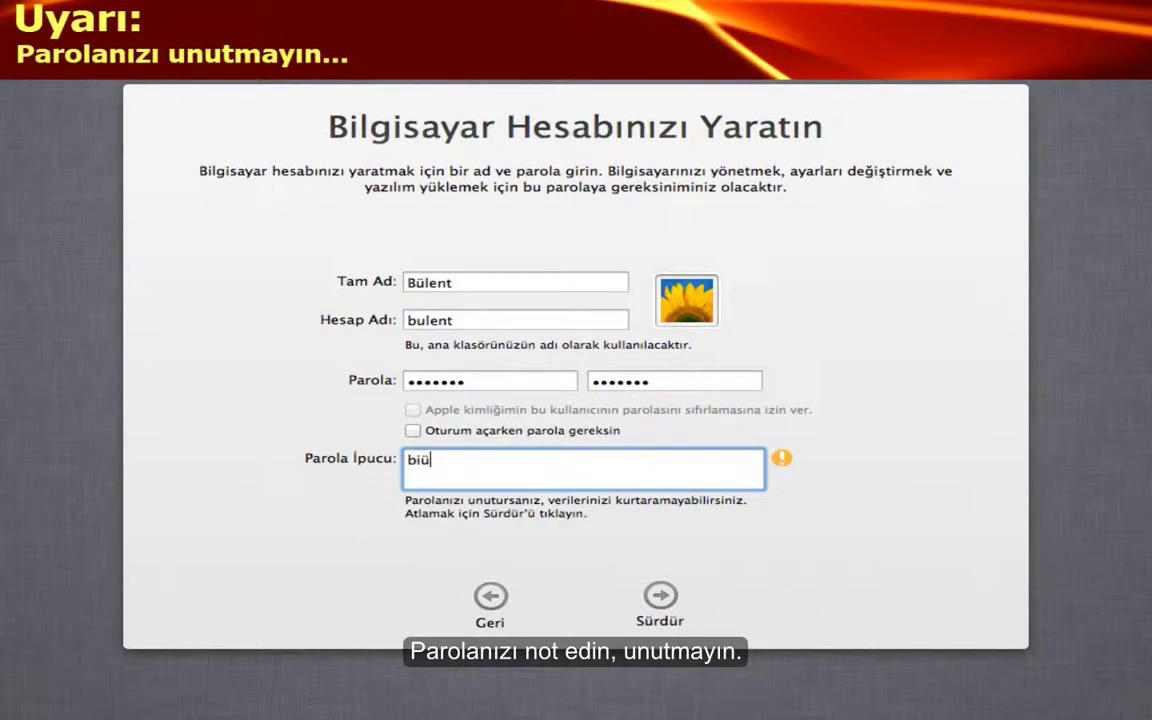
left_click(660, 597)
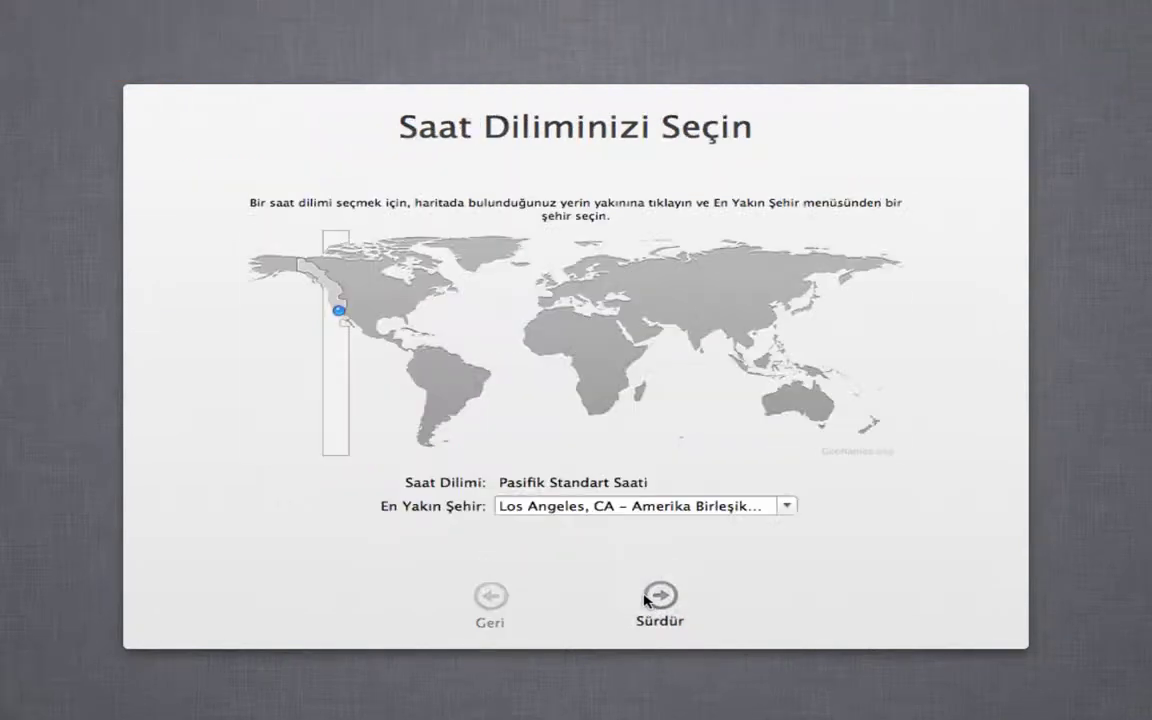
- Set the time zone to Istanbul, Turkey on the map
left_click(787, 506)
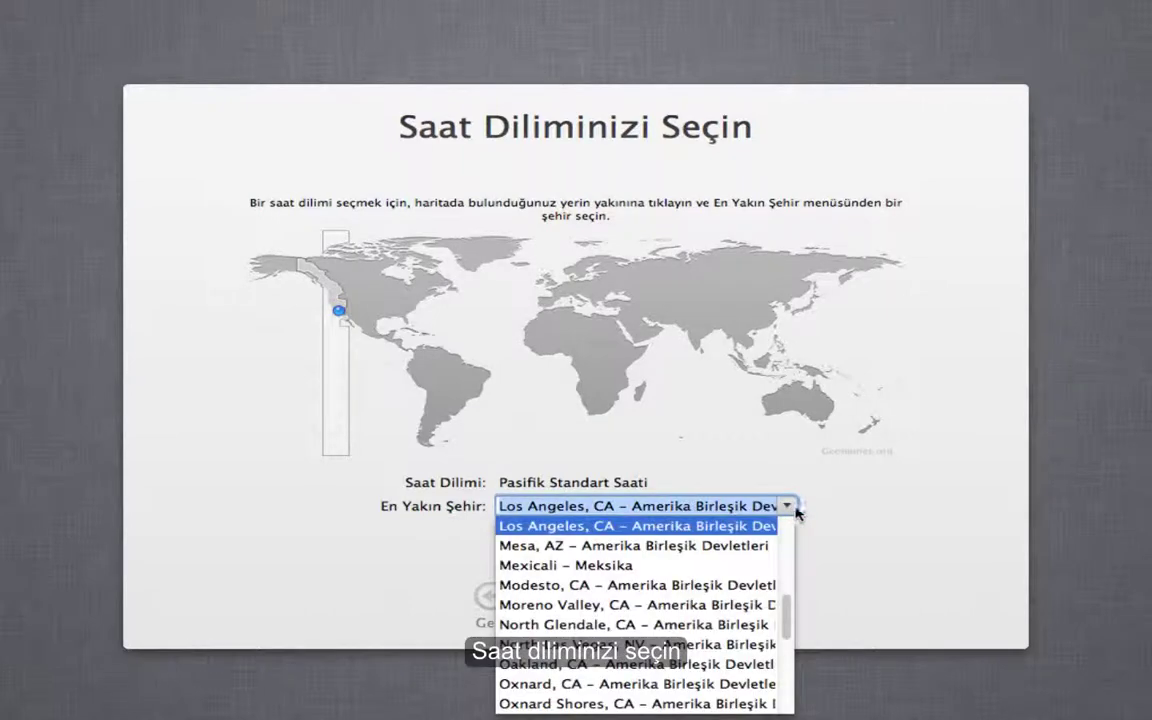
scroll(612, 614, "down", 5)
scroll(606, 660, "up", 10)
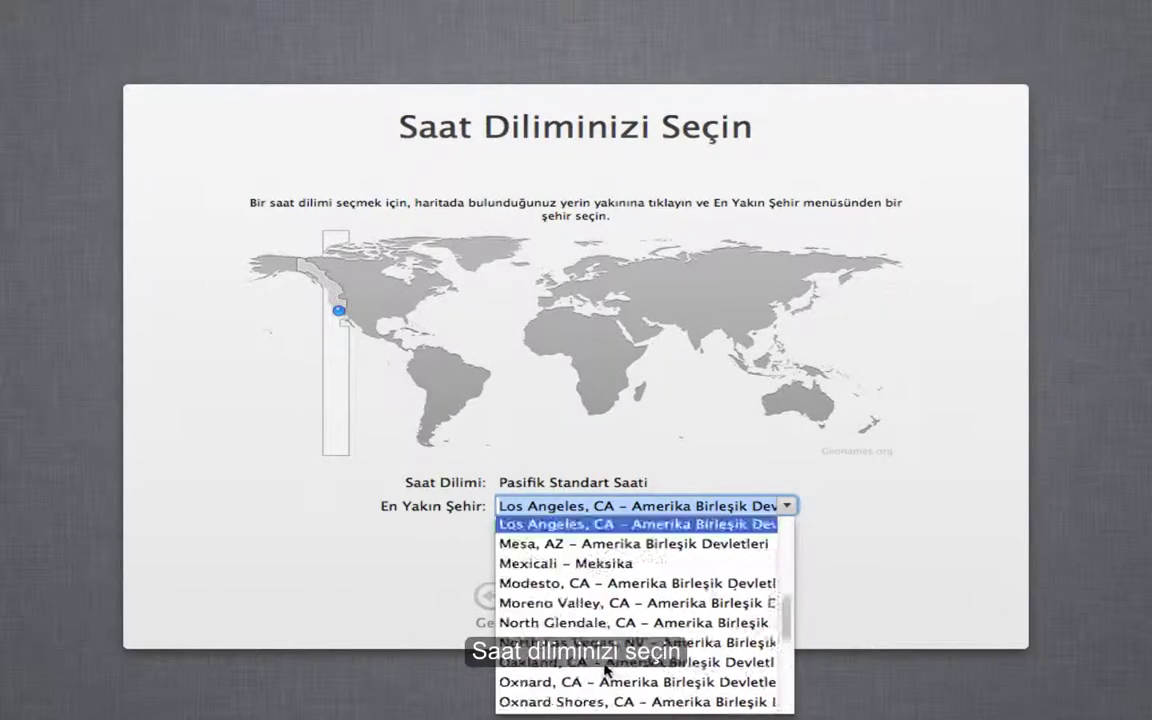
left_click(612, 301)
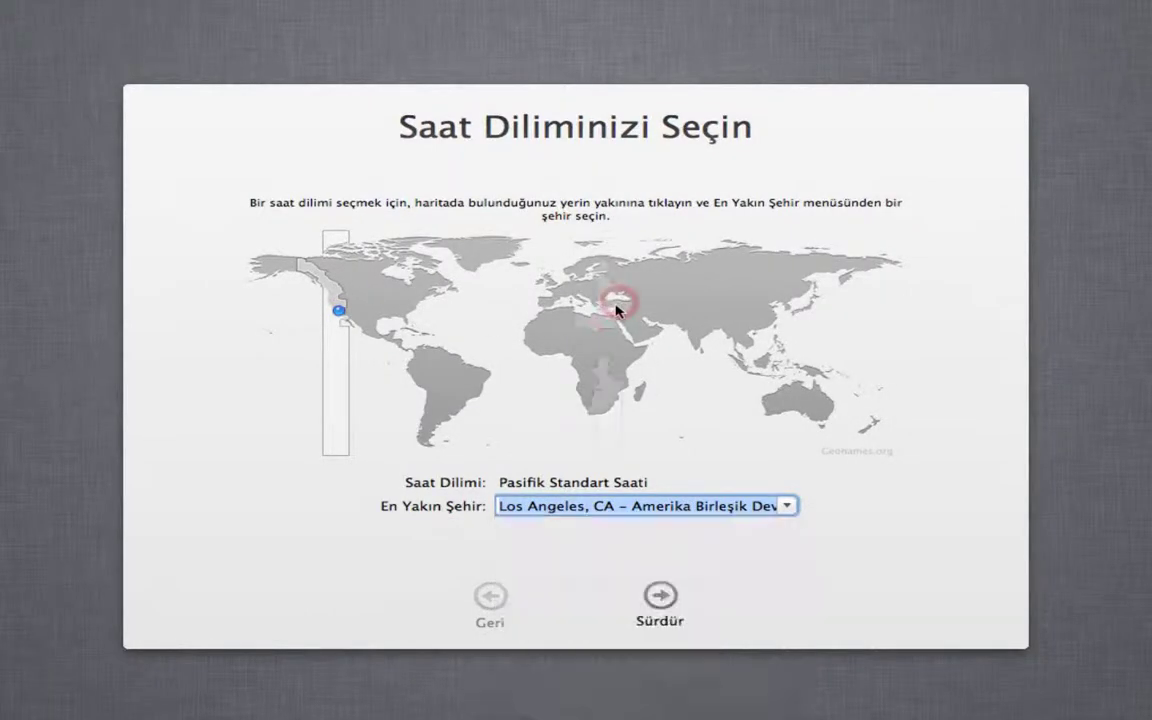
left_click(607, 301)
left_click(659, 600)
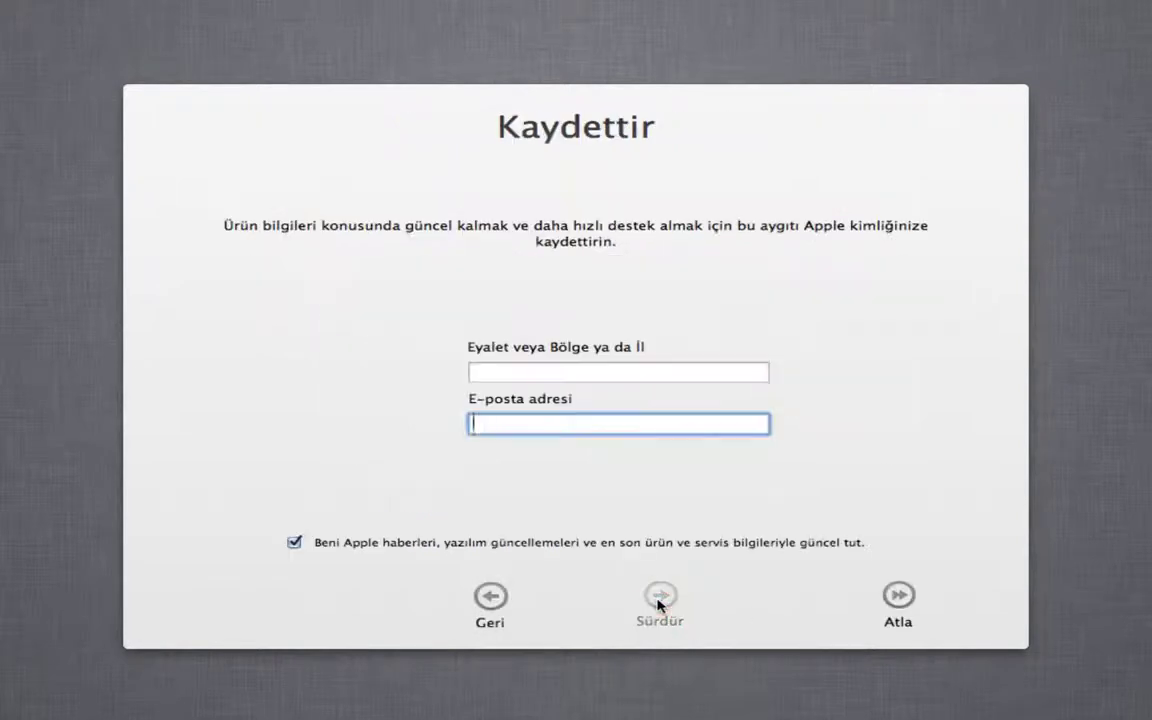
- Fill in the registration region and the user's e-mail address, then finish registration
left_click(619, 366)
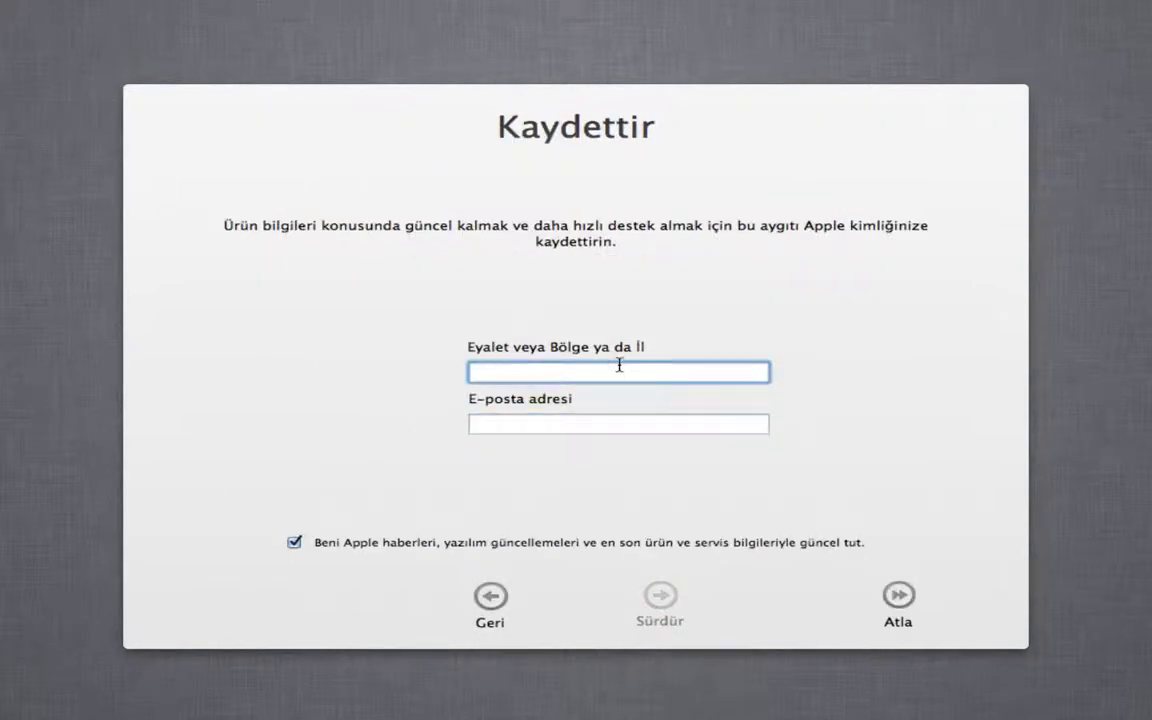
left_click(571, 420)
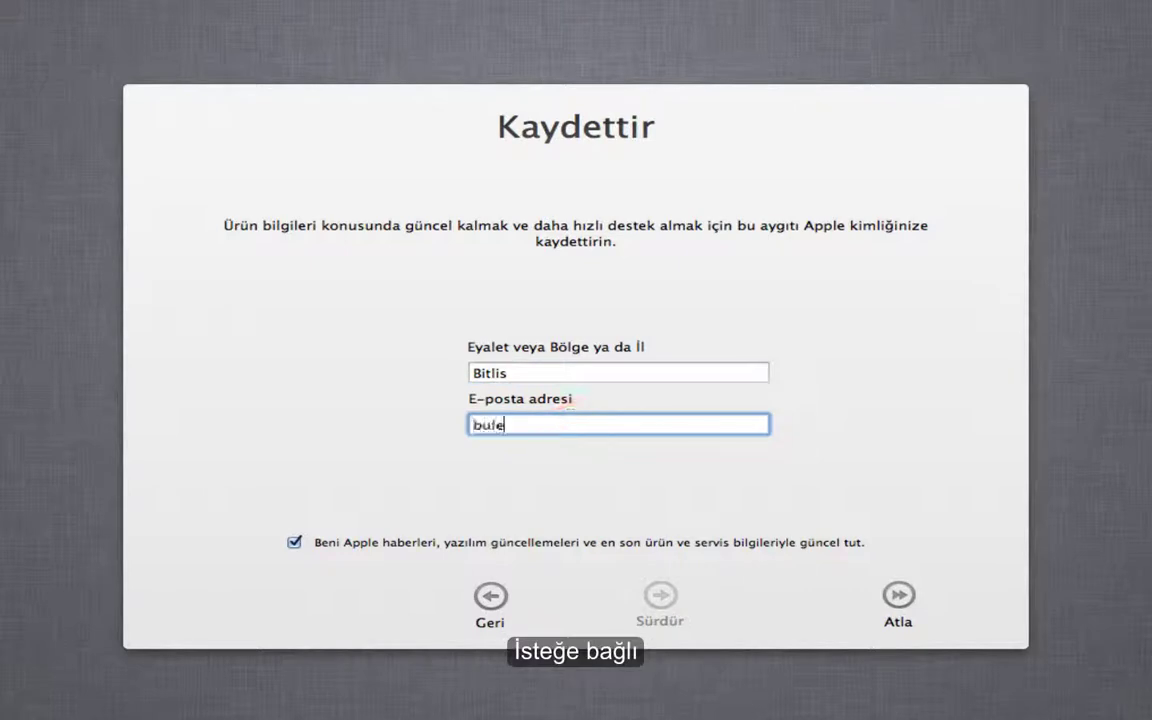
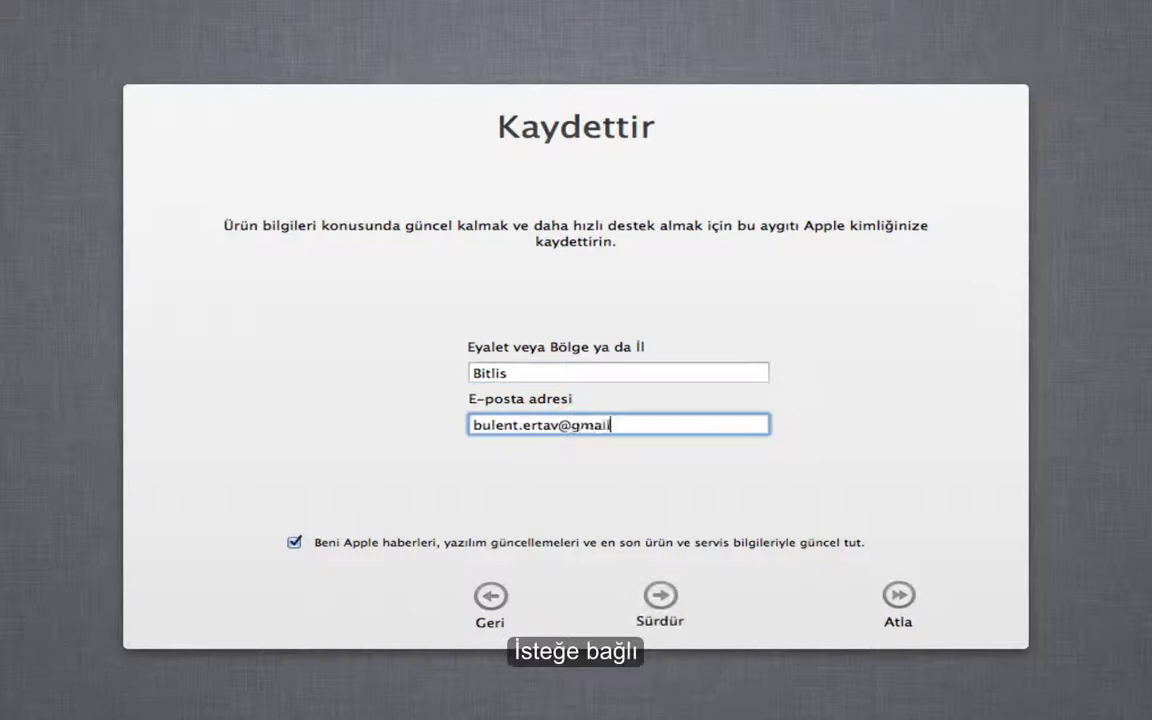
left_click(661, 595)
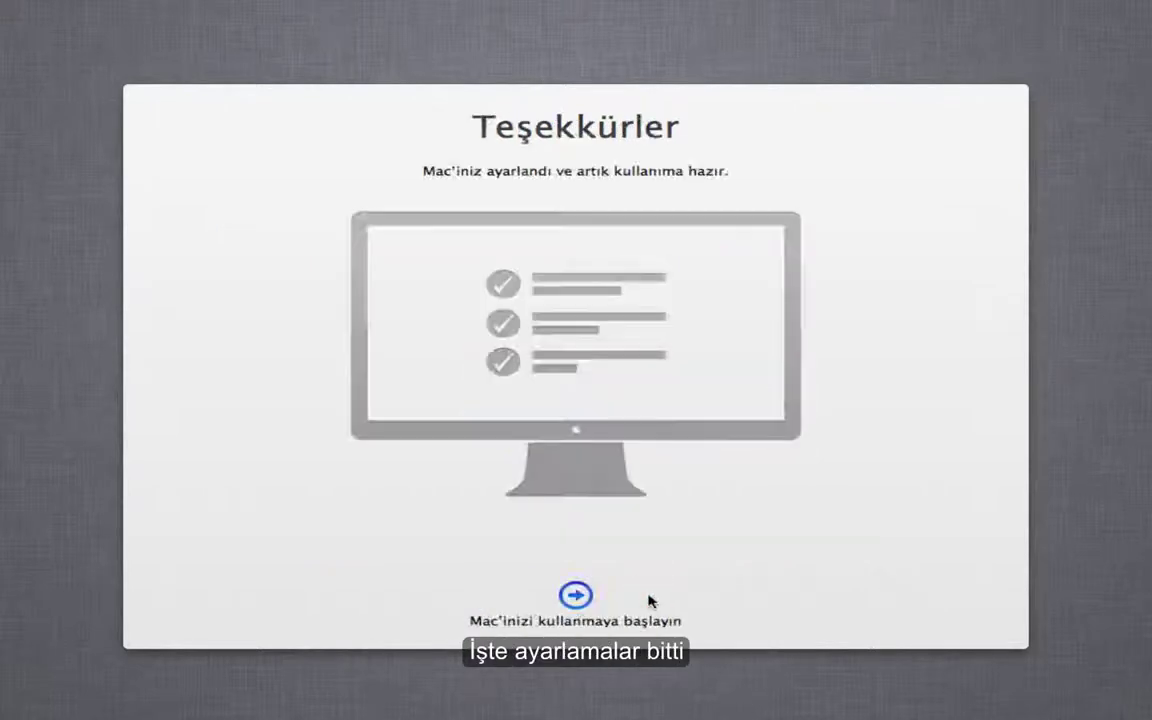
- Finish setup and open the Mac Finder desktop
left_click(582, 595)
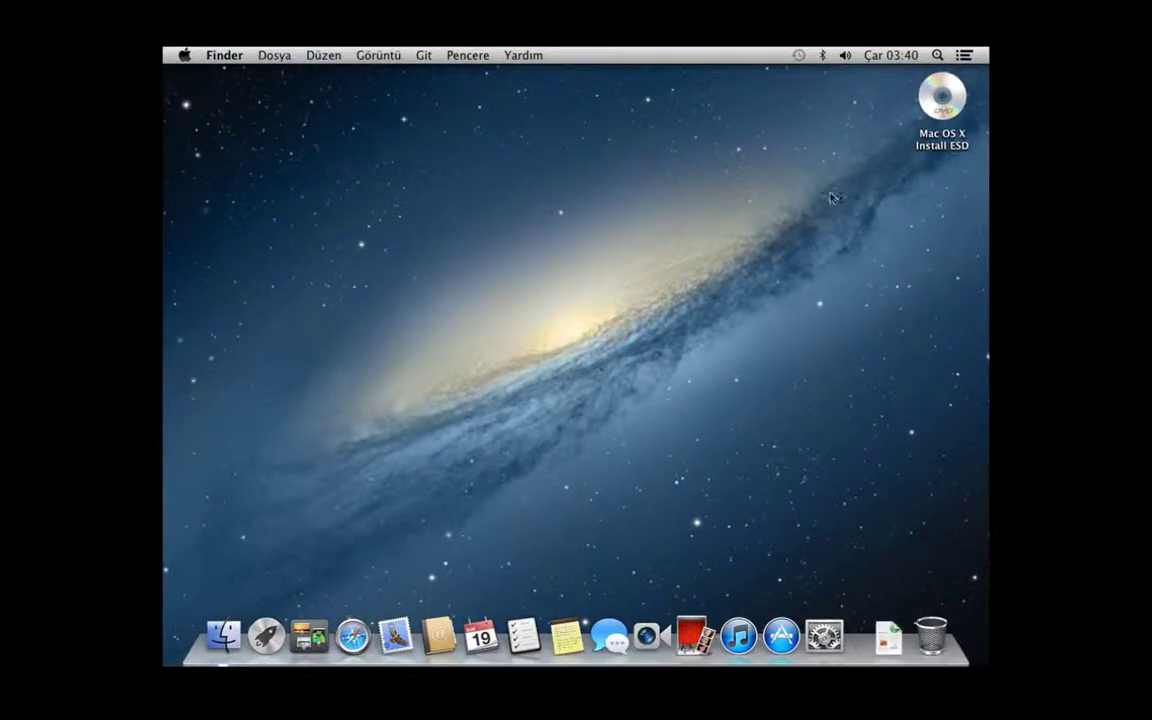
left_click(918, 118)
right_click(398, 121)
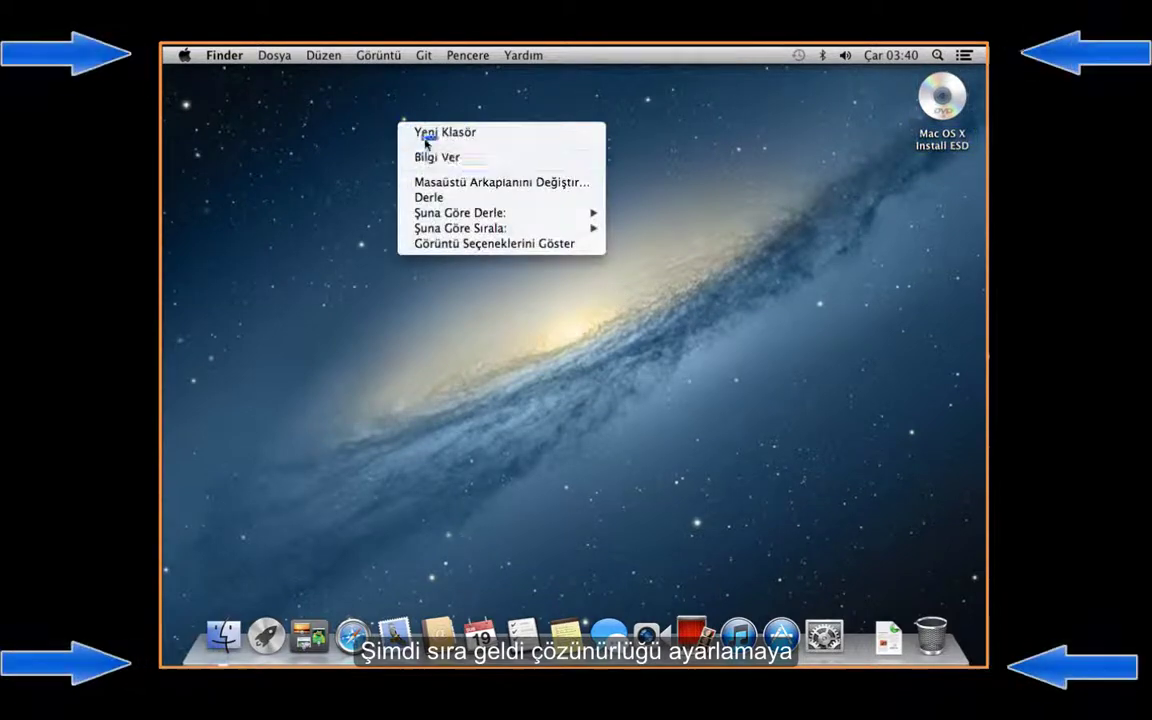
left_click(328, 110)
- View and close About This Mac, then exit full screen to the Workstation window
left_click(182, 55)
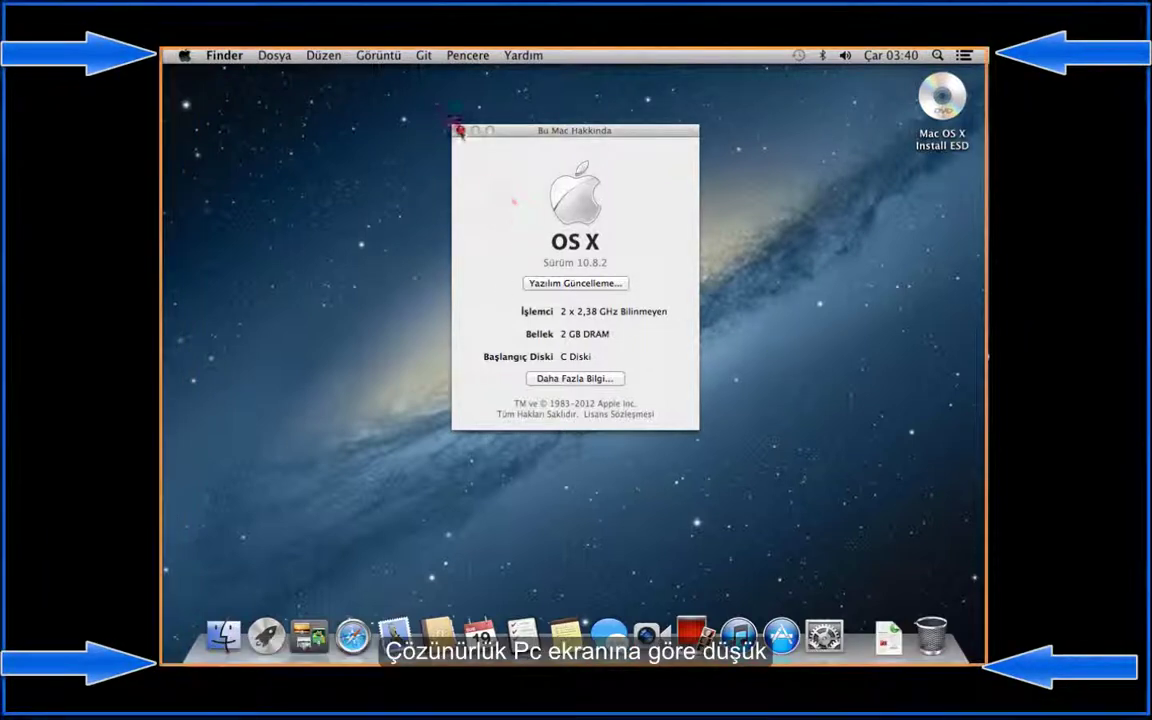
left_click(460, 130)
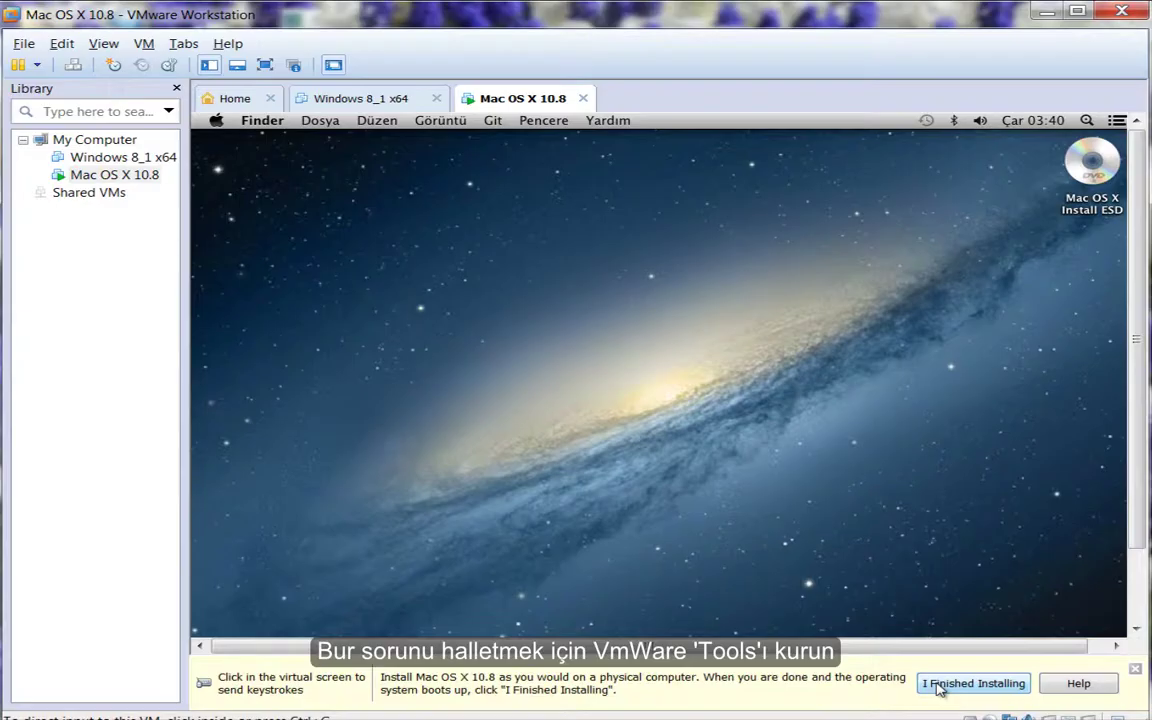
left_click(973, 683)
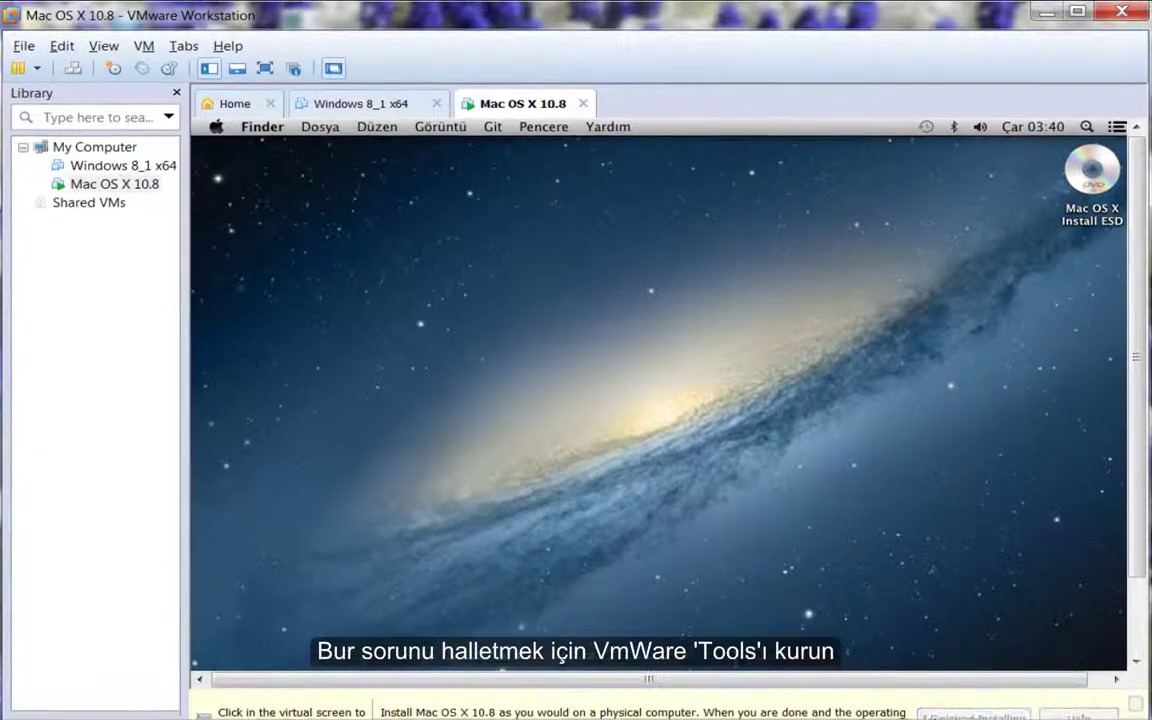
- Start VMware Tools installation from the Mac OS X 10.8 machine's context menu
right_click(141, 188)
left_click(226, 486)
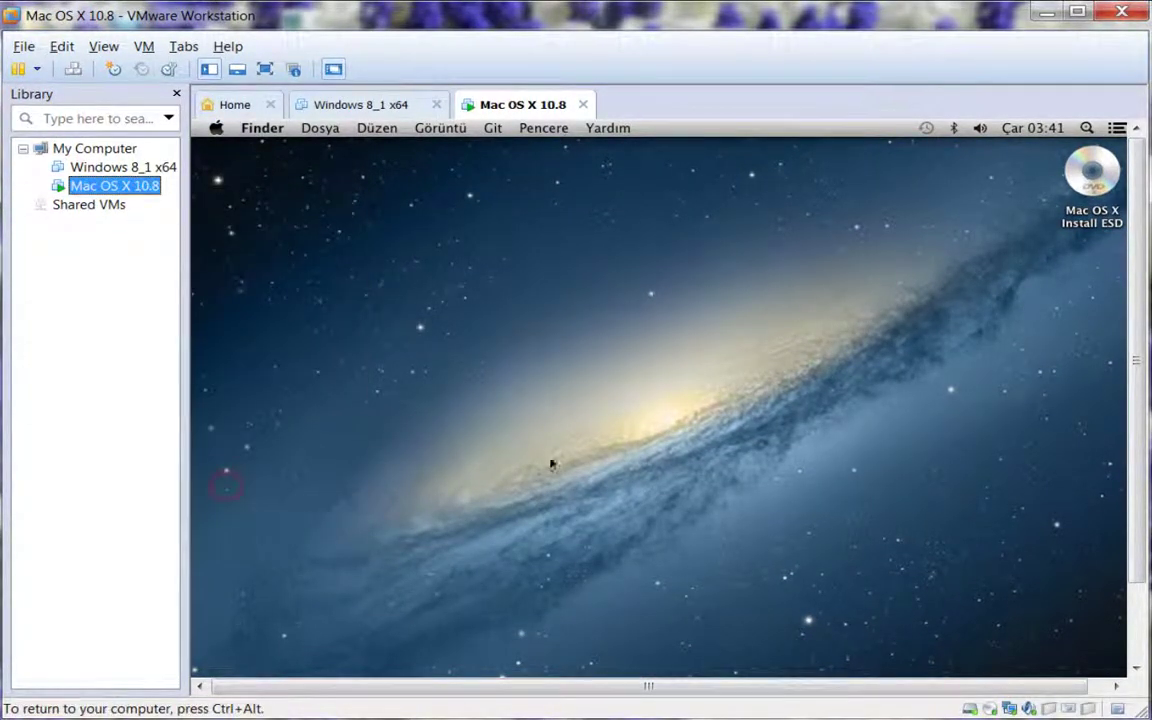
key("ctrl+alt")
left_click_drag(1028, 686, 1047, 686)
scroll(1023, 420, "down", 3)
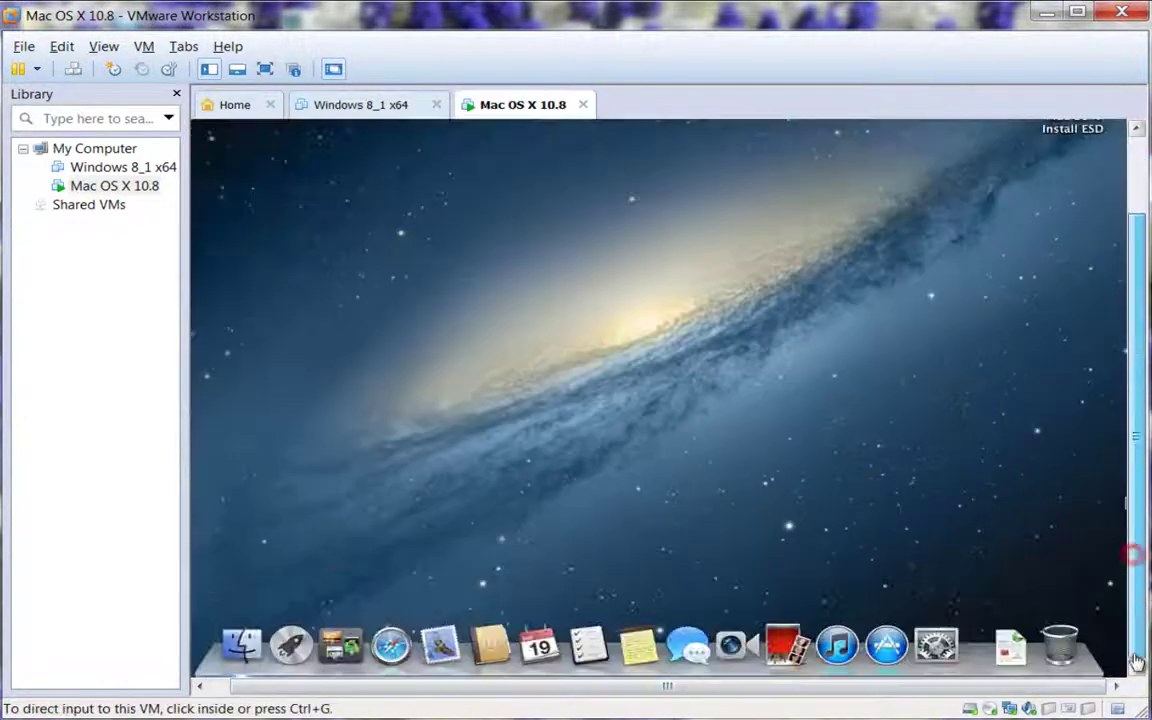
left_click(869, 476)
key("ctrl+alt")
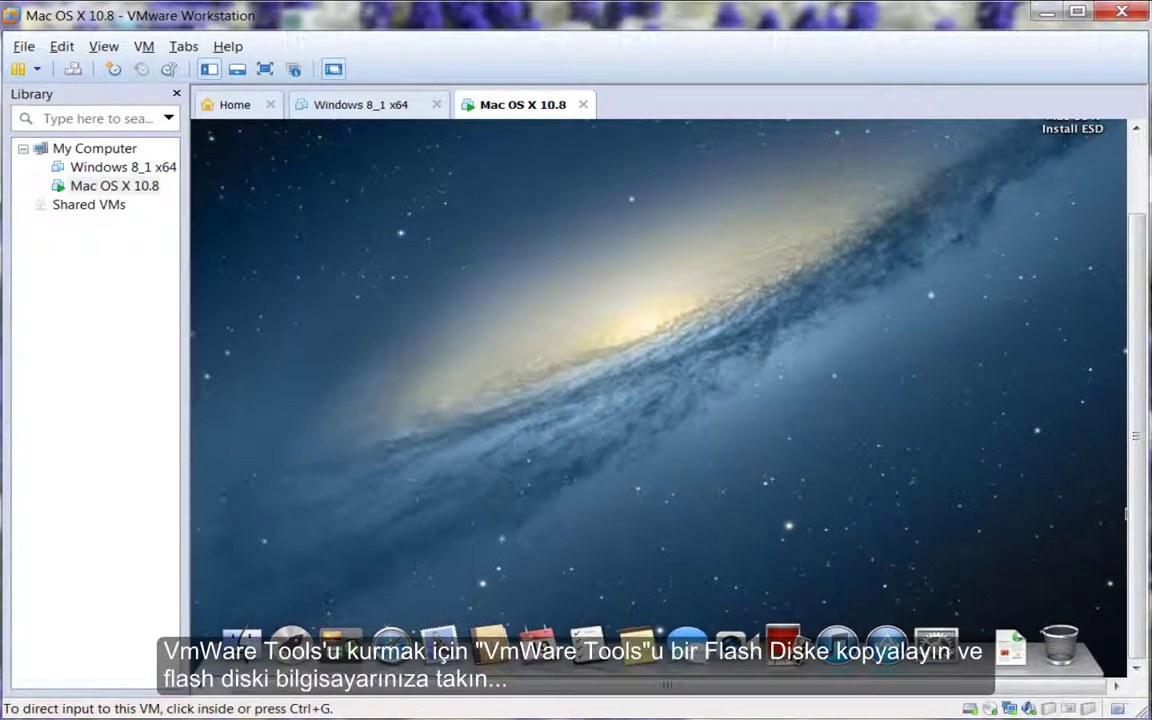
- Go full screen and connect the Toshiba TransMemory drive via Removable Devices
key("ctrl+alt+Return")
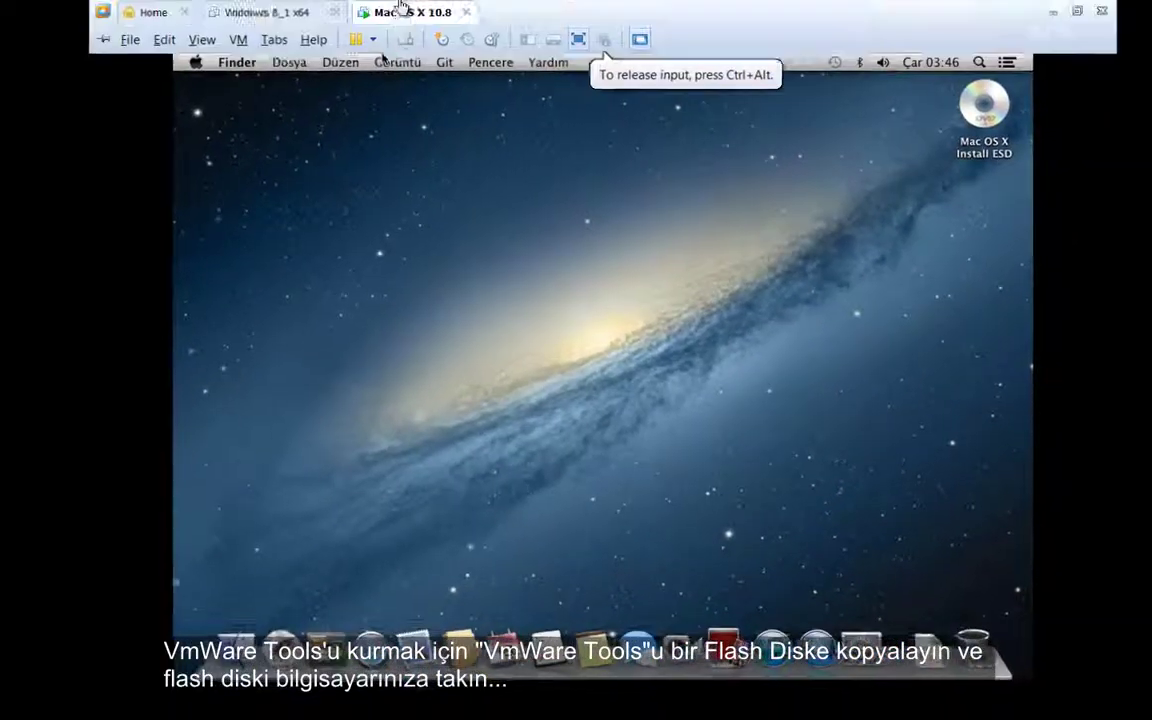
right_click(340, 20)
mouse_move(398, 95)
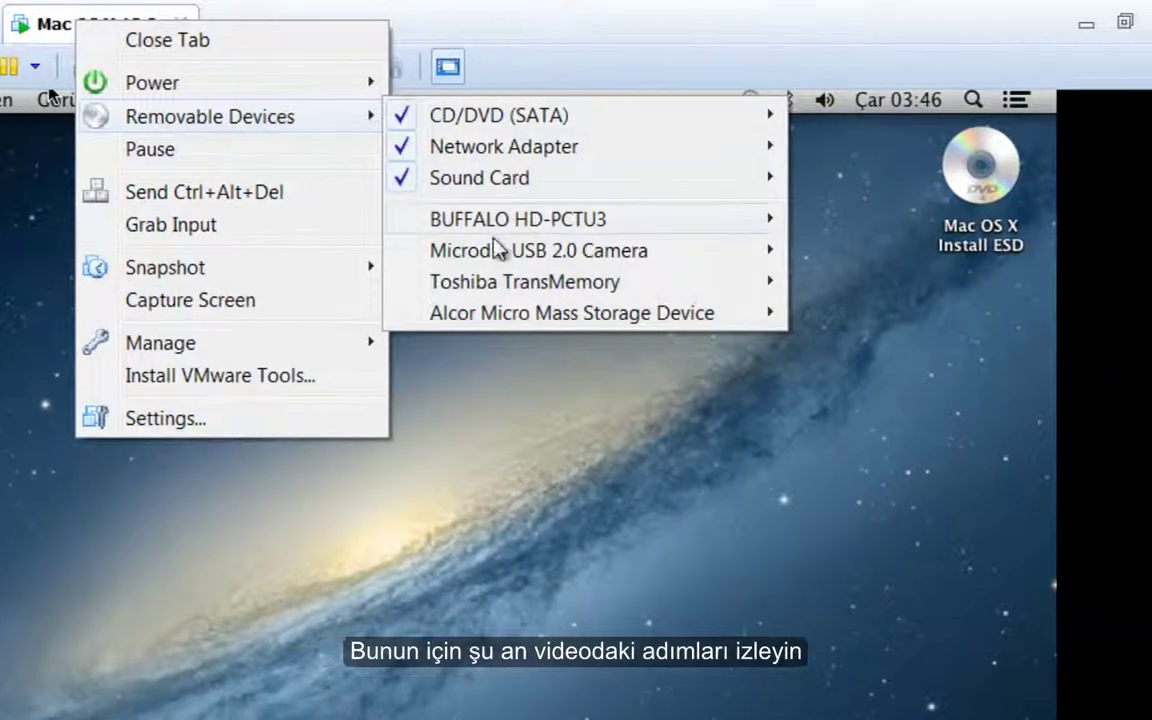
mouse_move(642, 204)
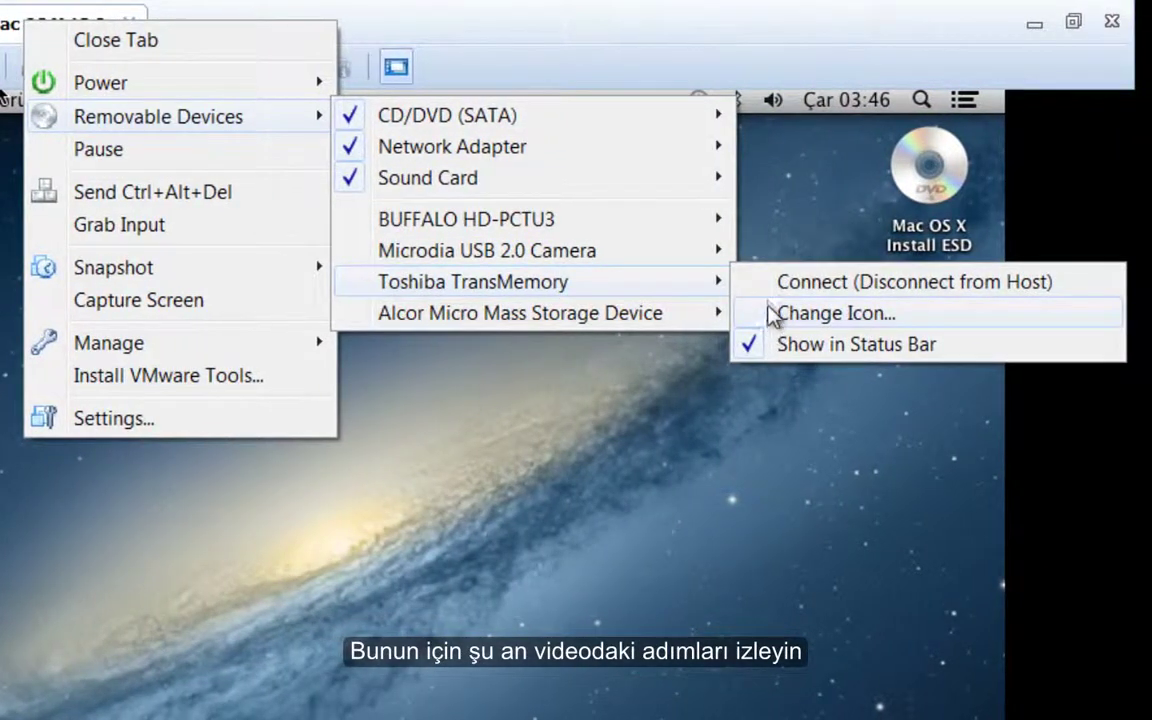
left_click(774, 291)
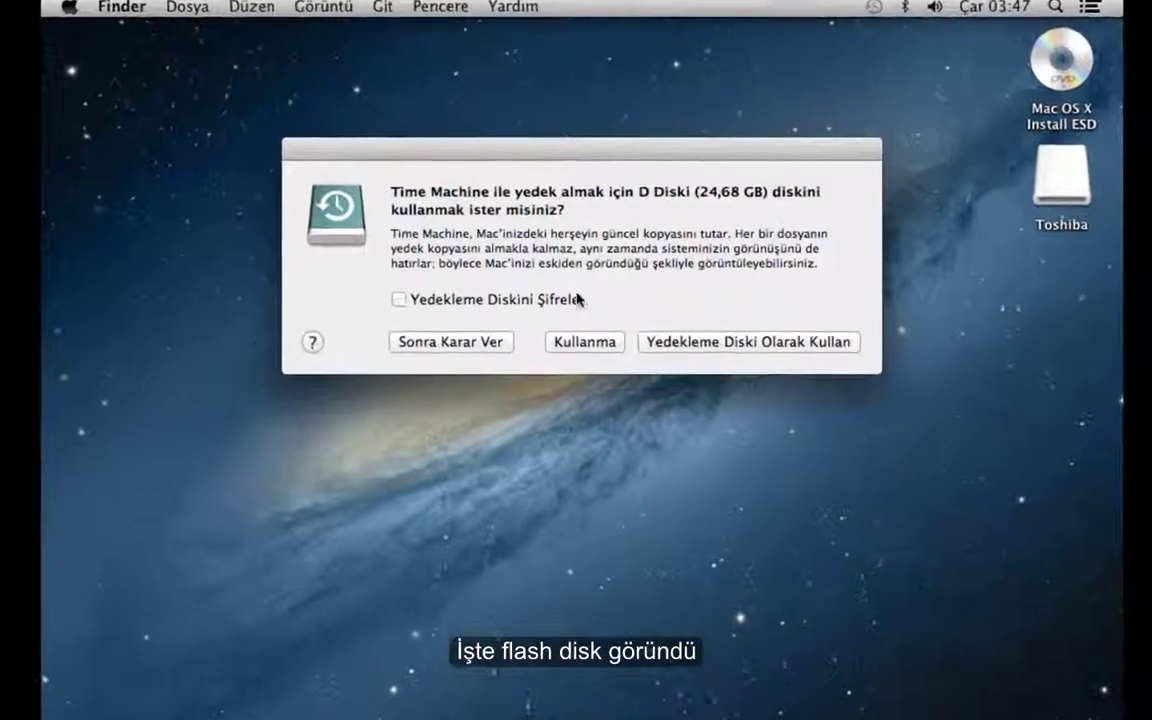
- Decline Time Machine, open the Toshiba drive, and mount Vmwaretools Buradan Yükle.iso
left_click(583, 341)
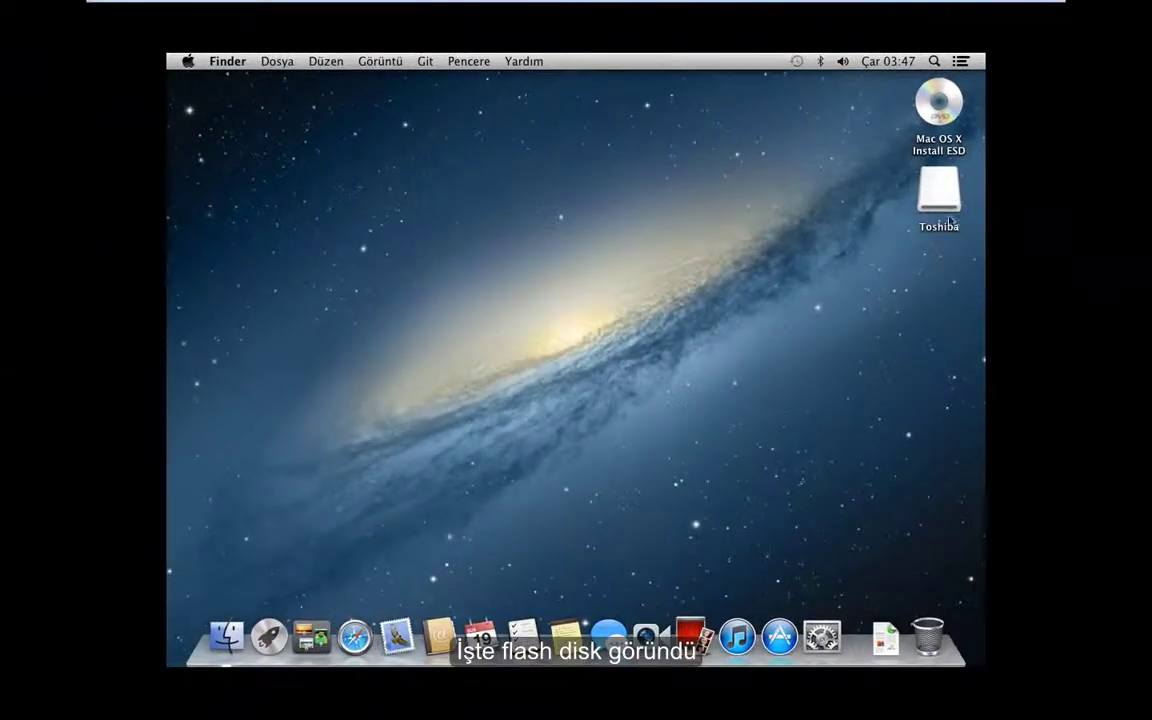
left_click(940, 195)
right_click(940, 195)
left_click(843, 201)
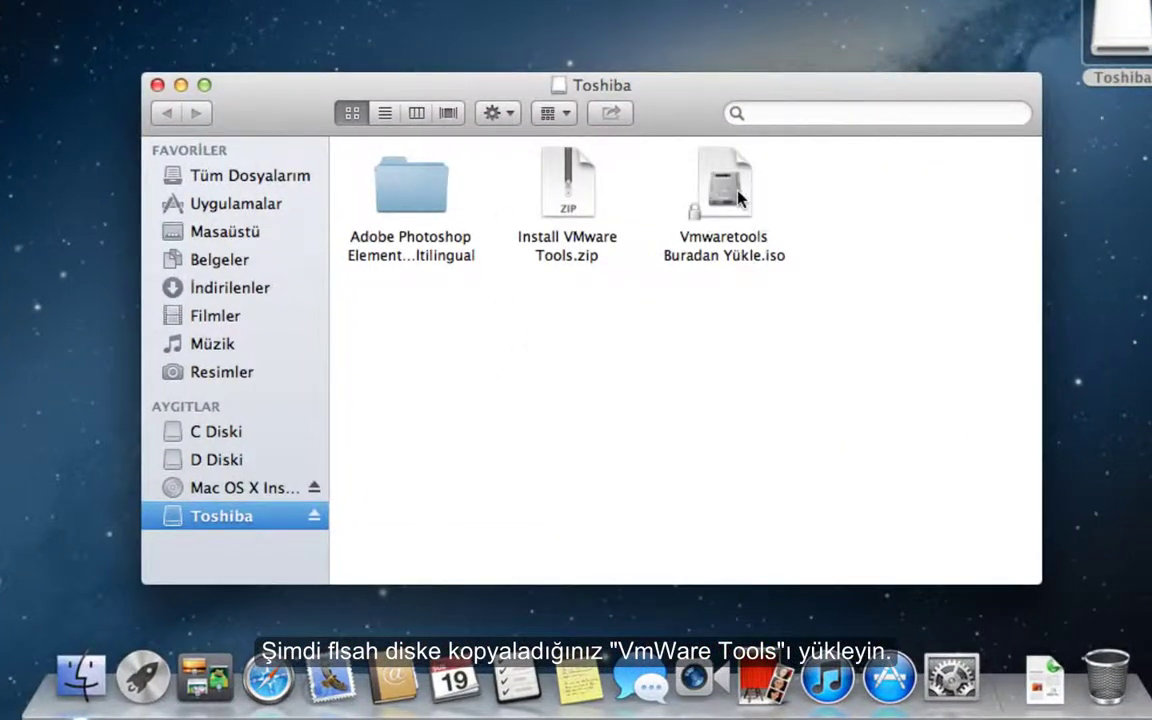
left_click_drag(700, 190, 668, 207)
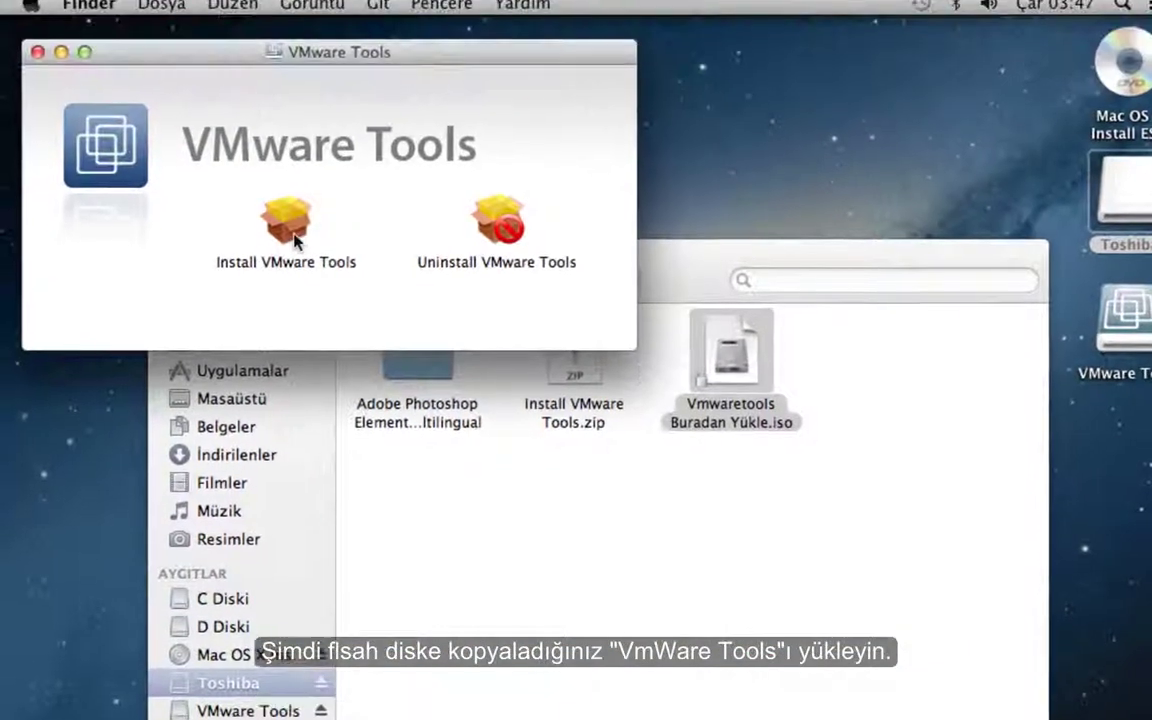
left_click(283, 79)
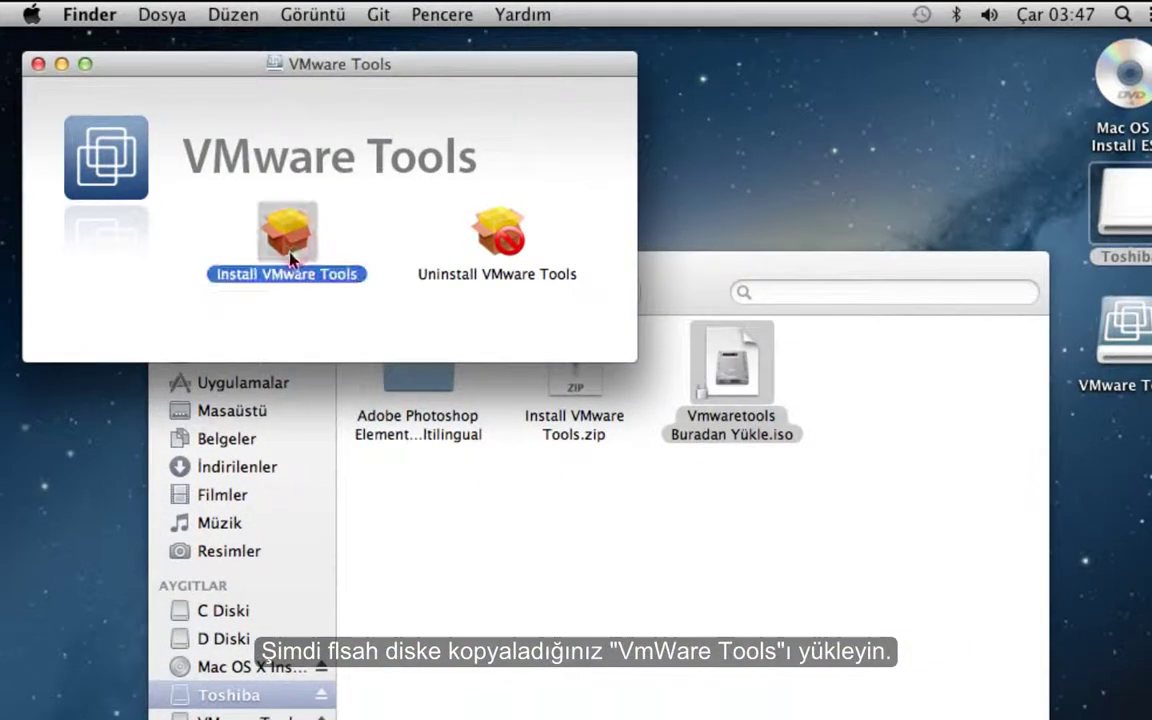
- Run the VMware Tools installer on C Diski, authorizing with the account password
double_click(292, 250)
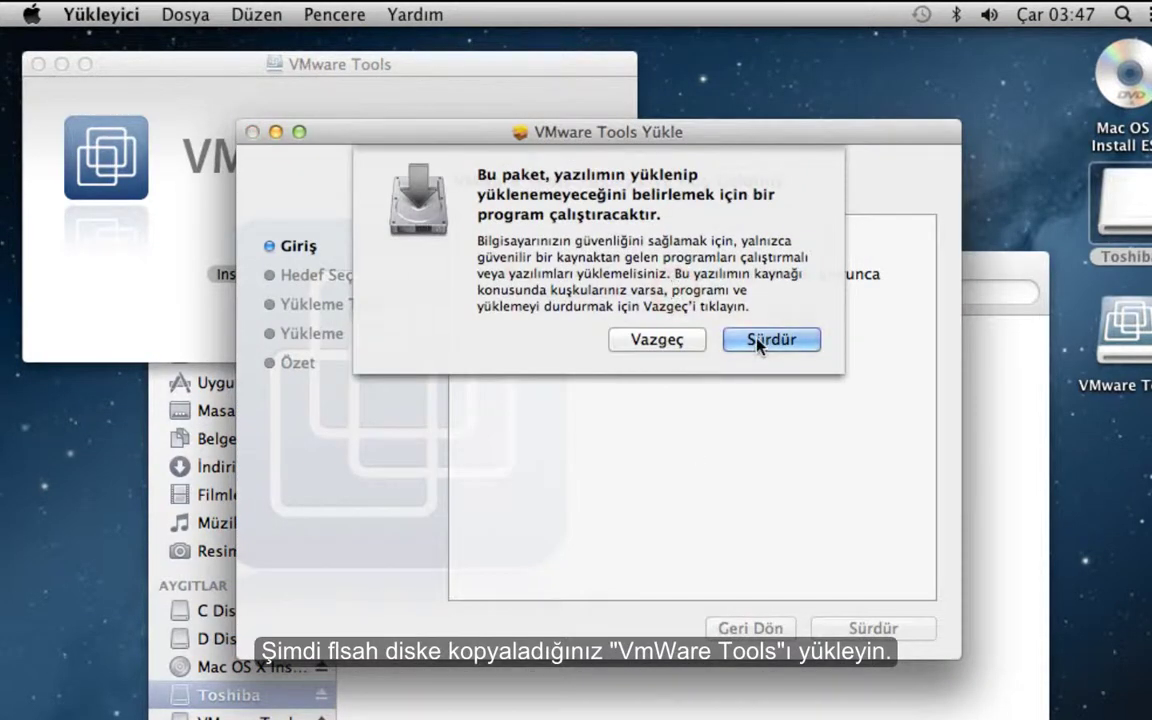
left_click(758, 339)
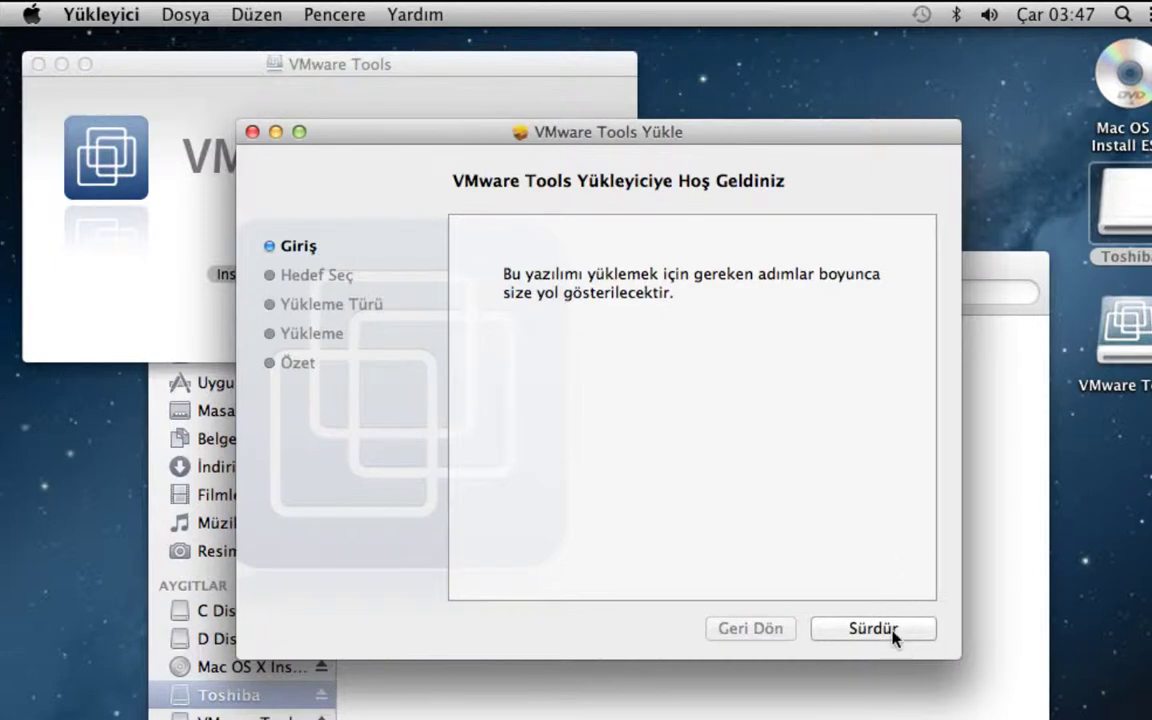
left_click(890, 632)
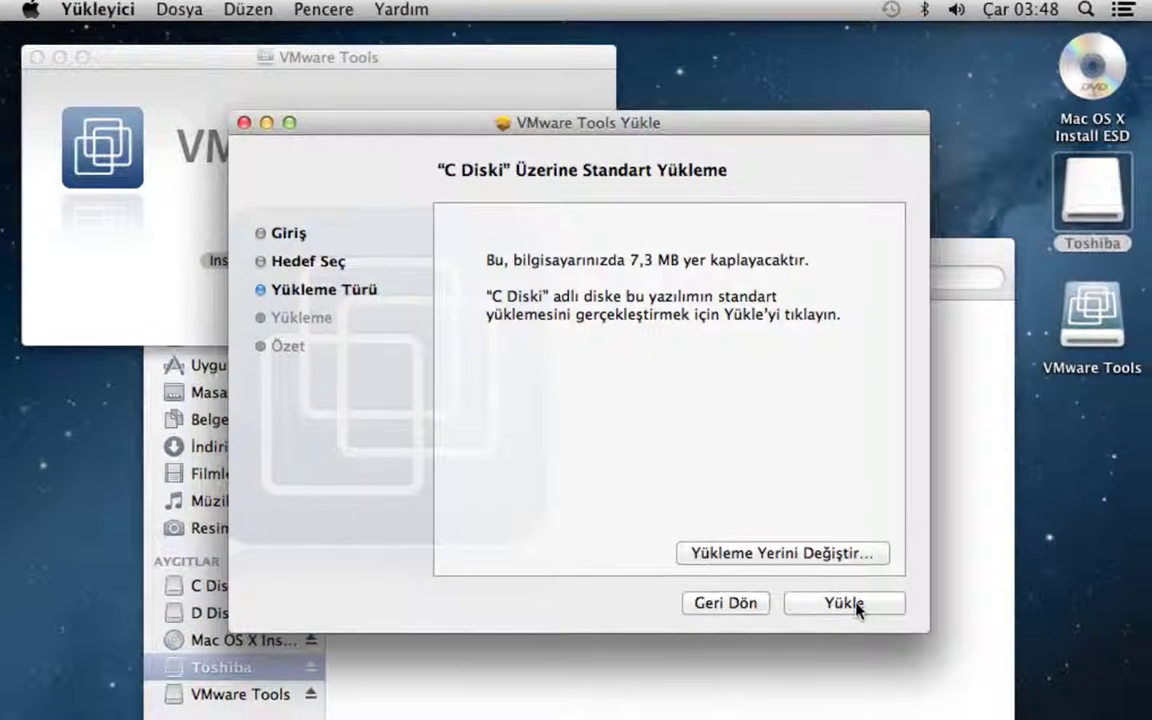
left_click(864, 612)
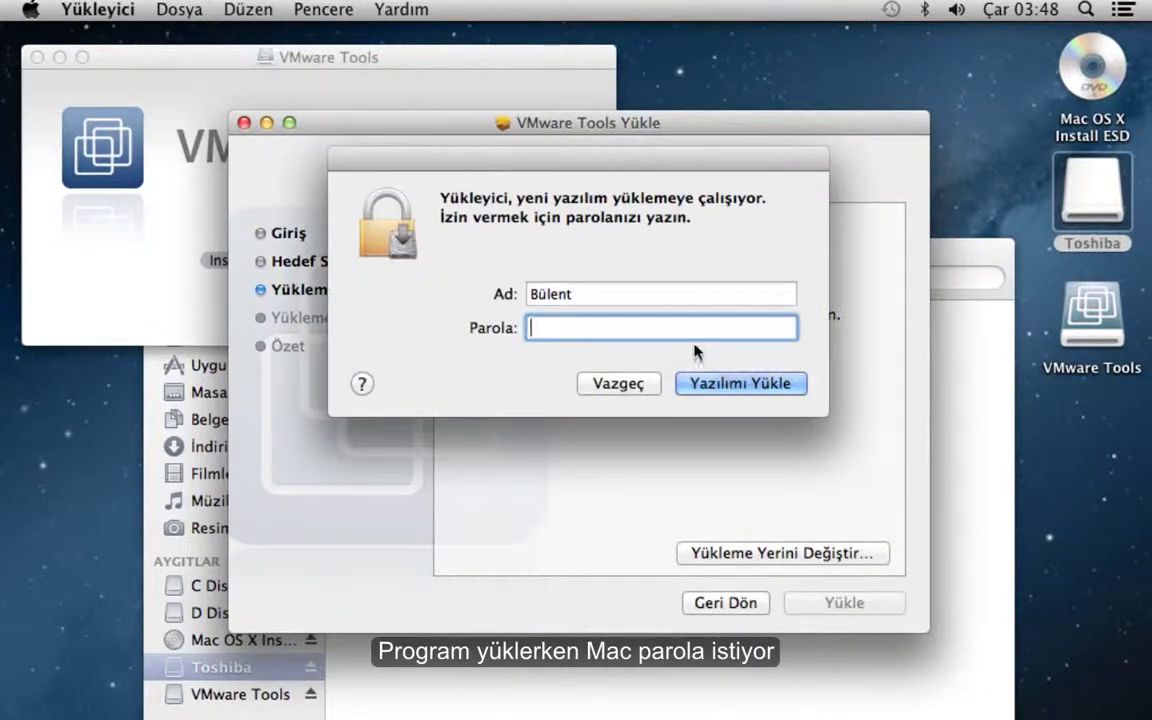
type("•••••••")
left_click(722, 388)
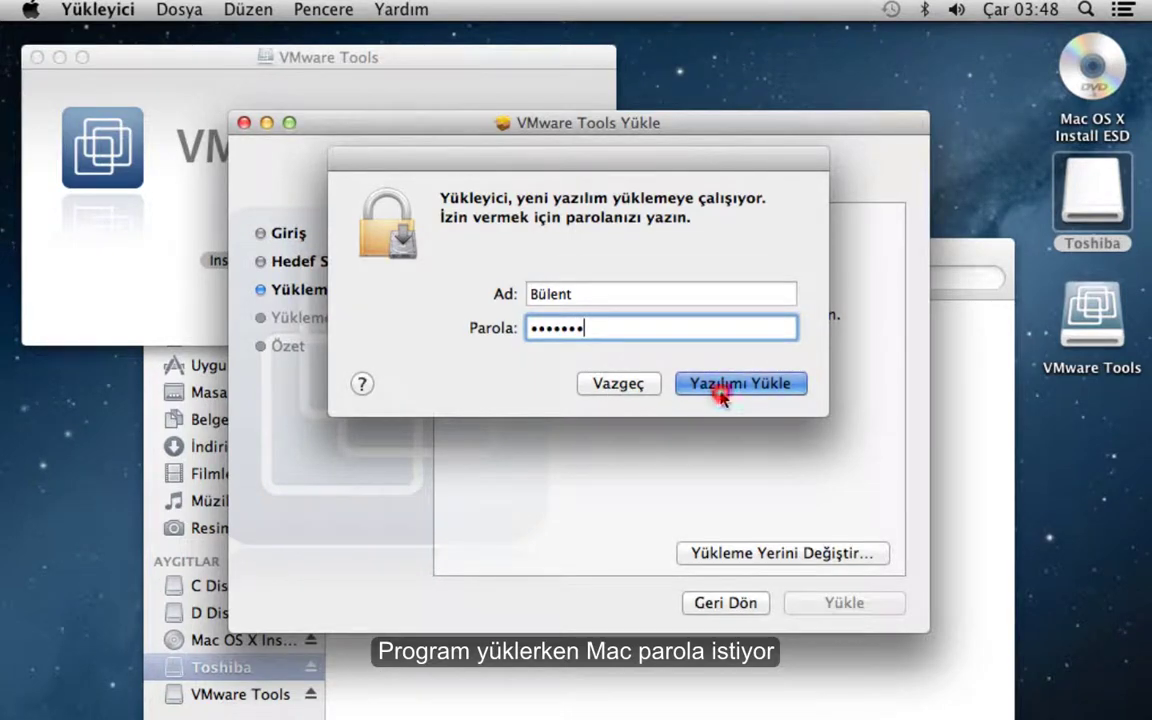
left_click(700, 268)
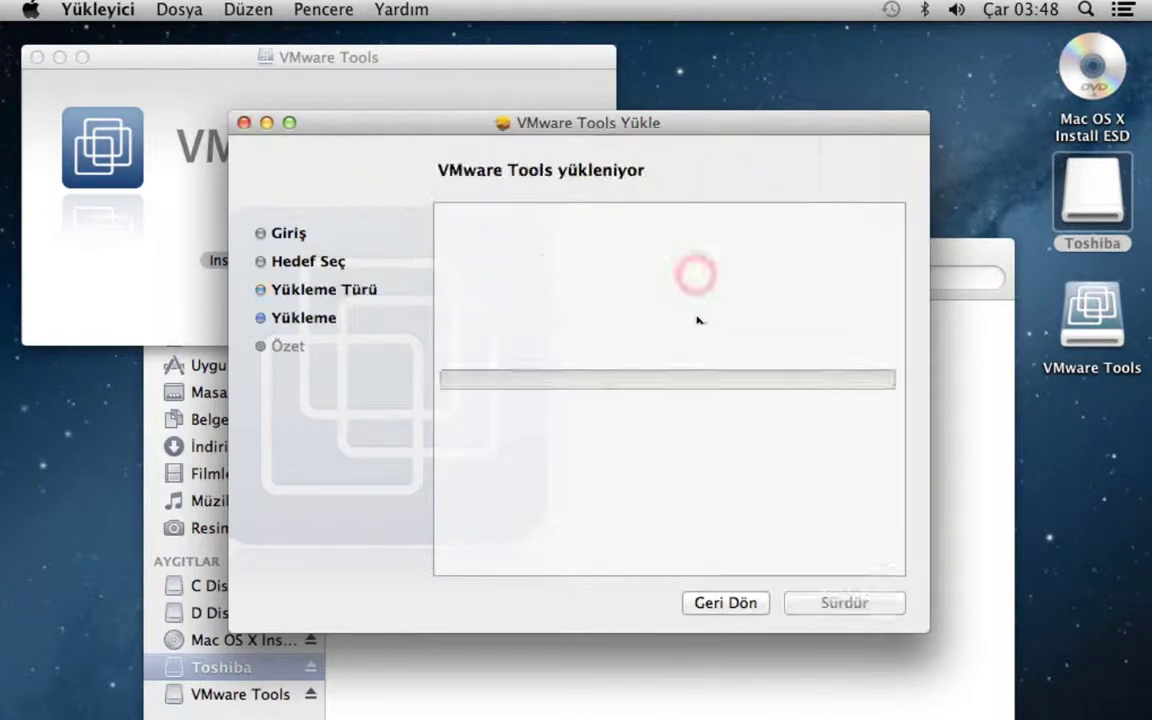
- Close the Toshiba and VMware Tools disk windows, then restart the guest to finish
left_click(980, 368)
left_click(158, 250)
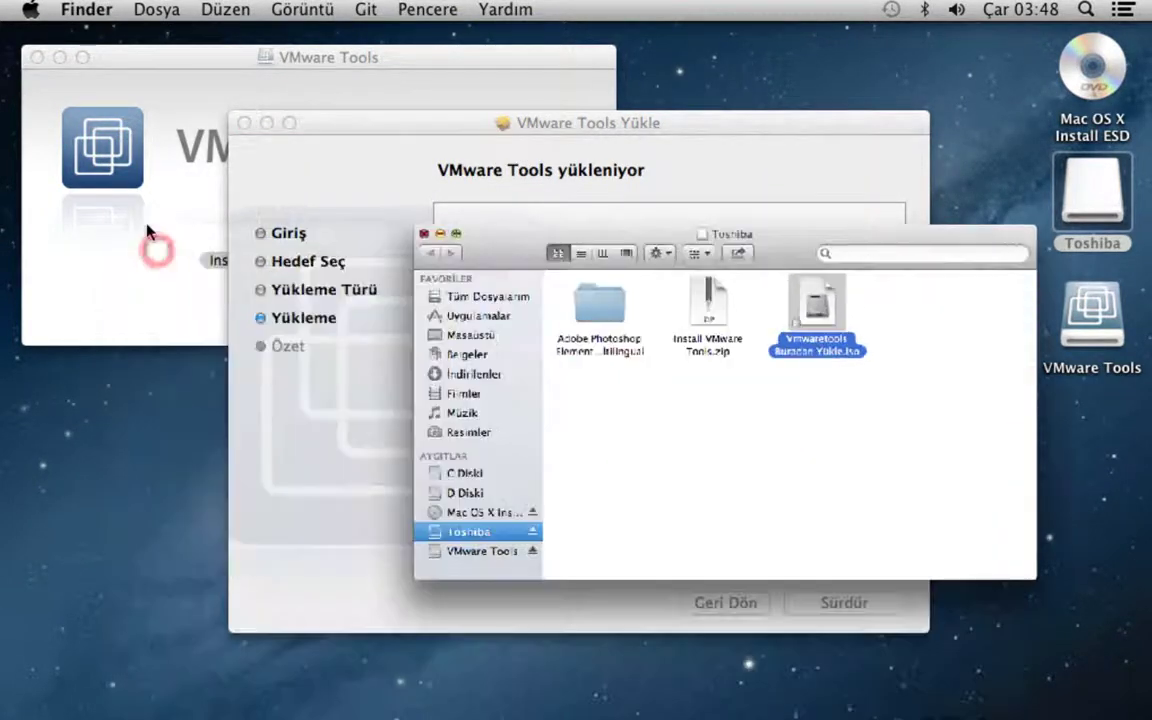
left_click(36, 56)
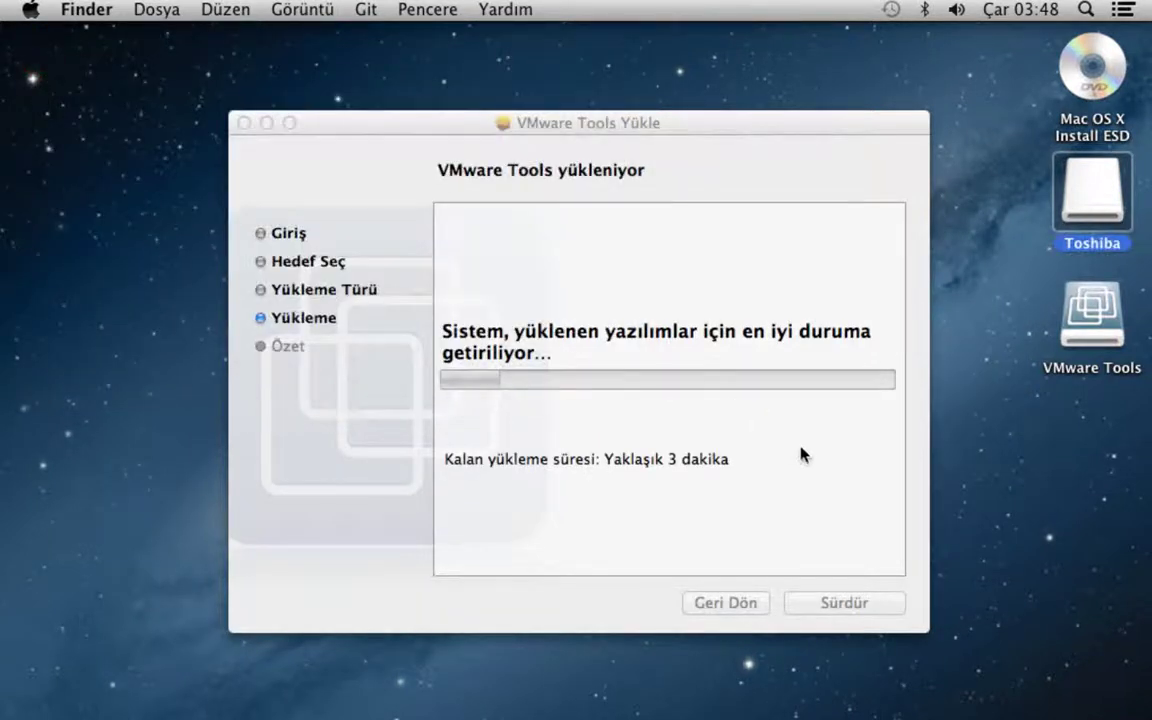
left_click(817, 457)
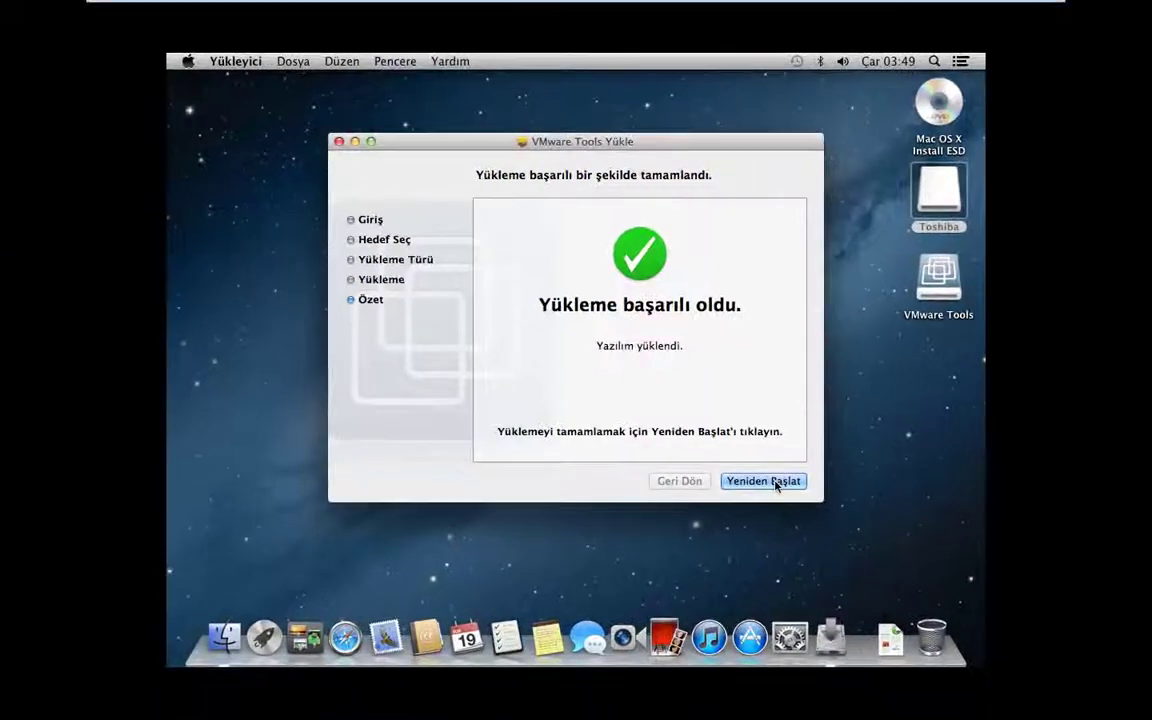
left_click(858, 604)
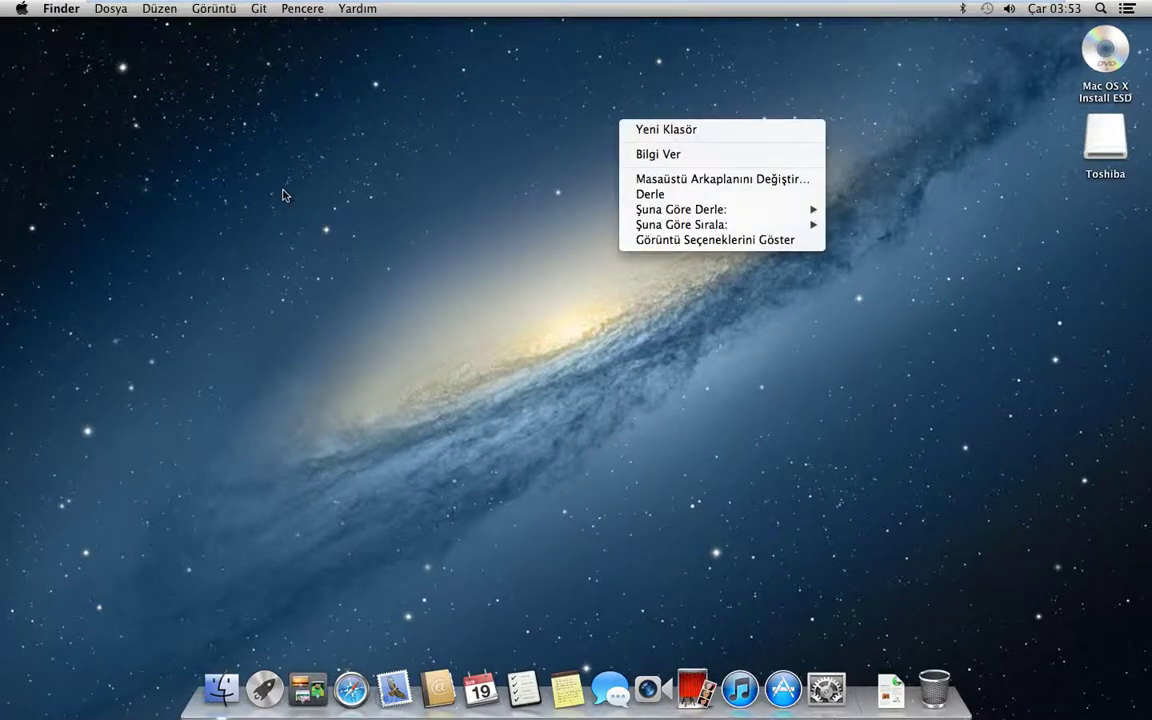
- Dismiss the desktop menu and view, then close, the About Finder window
left_click(172, 136)
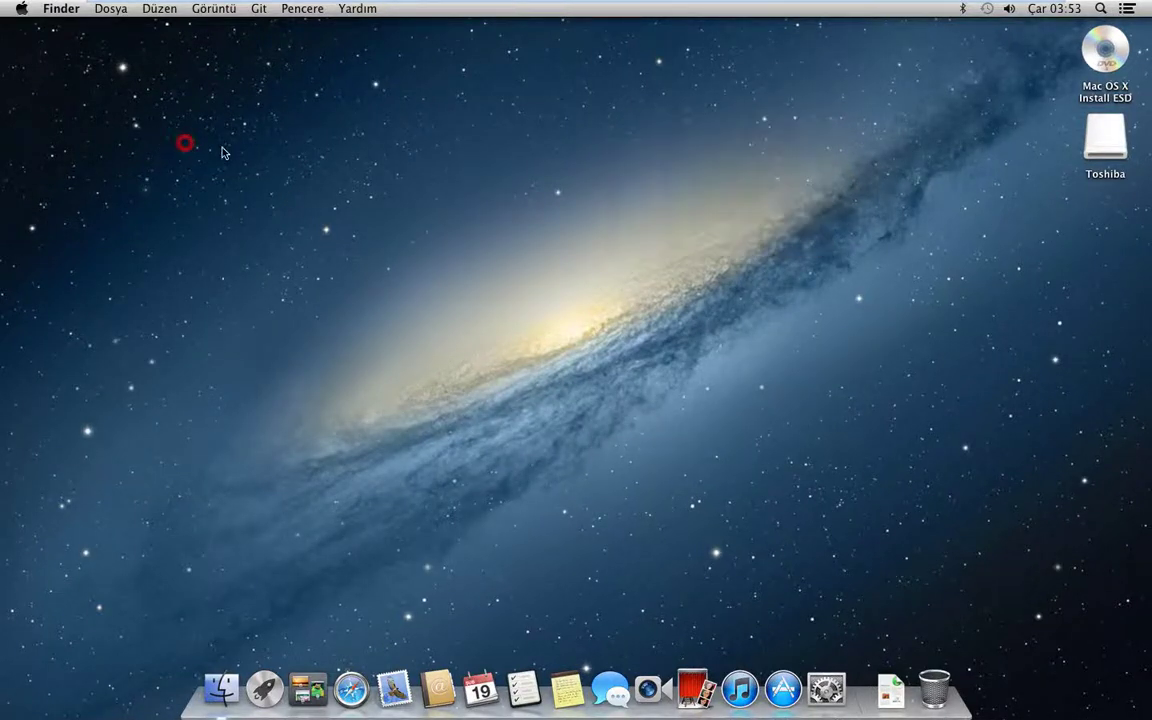
left_click(55, 9)
left_click(66, 30)
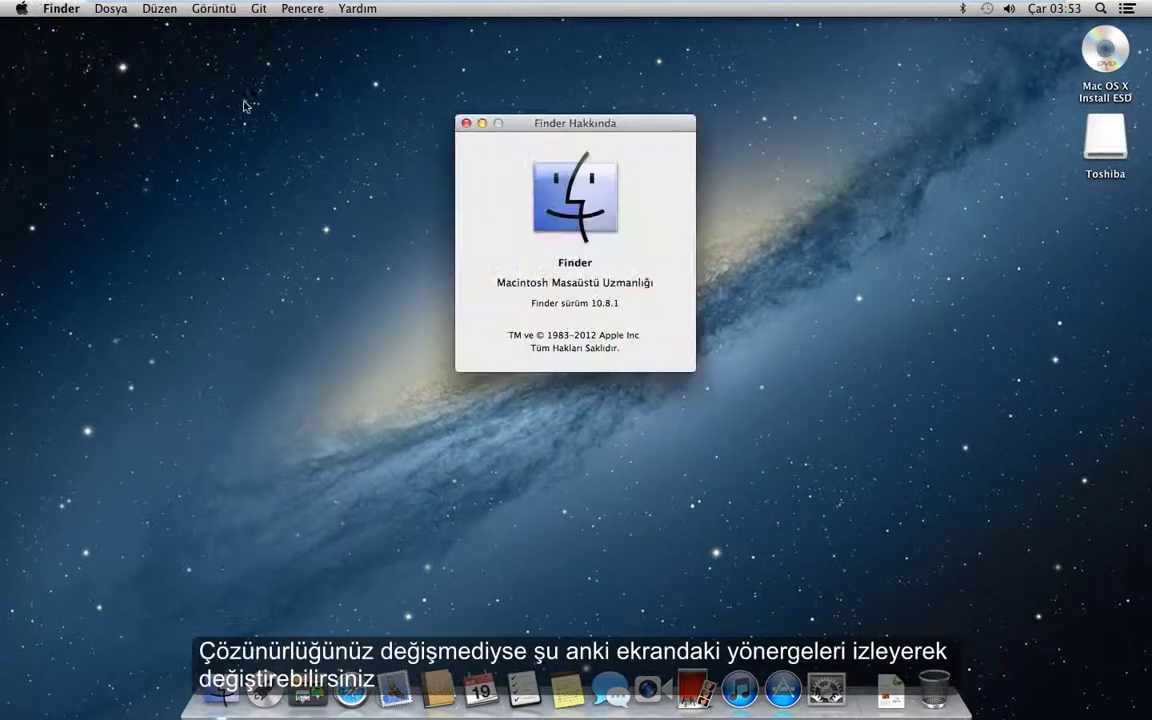
left_click(465, 124)
- Open Display Preferences via About This Mac > More Info > Displays
left_click(21, 9)
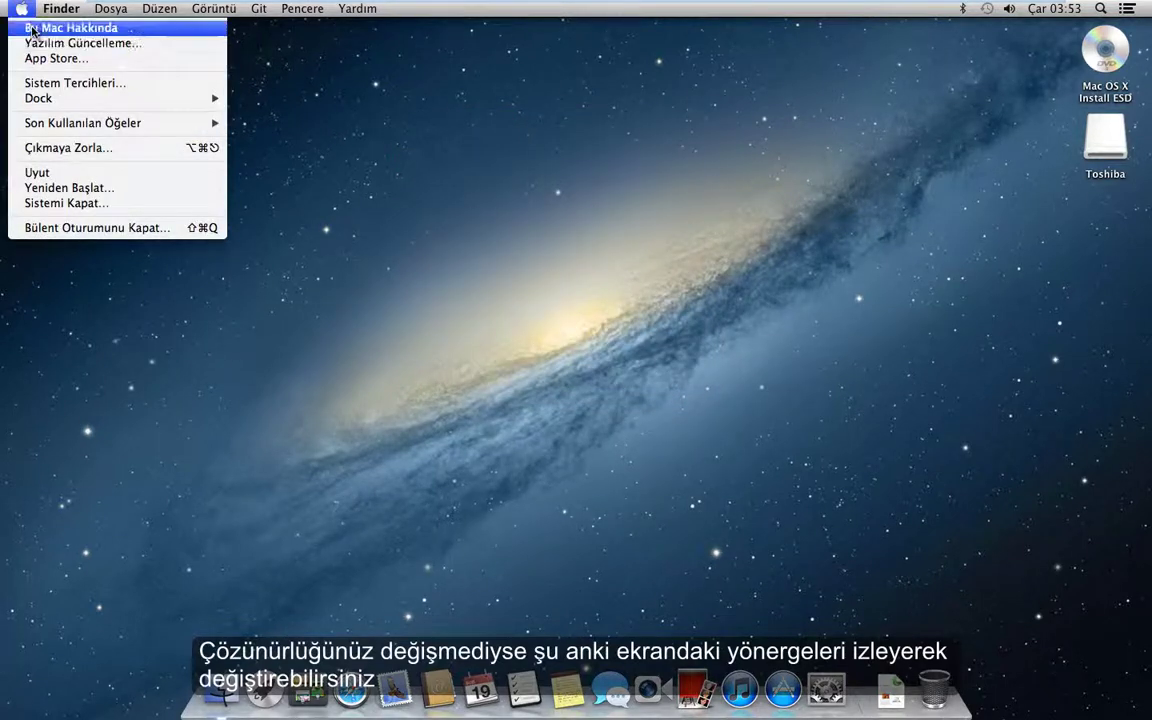
left_click(30, 30)
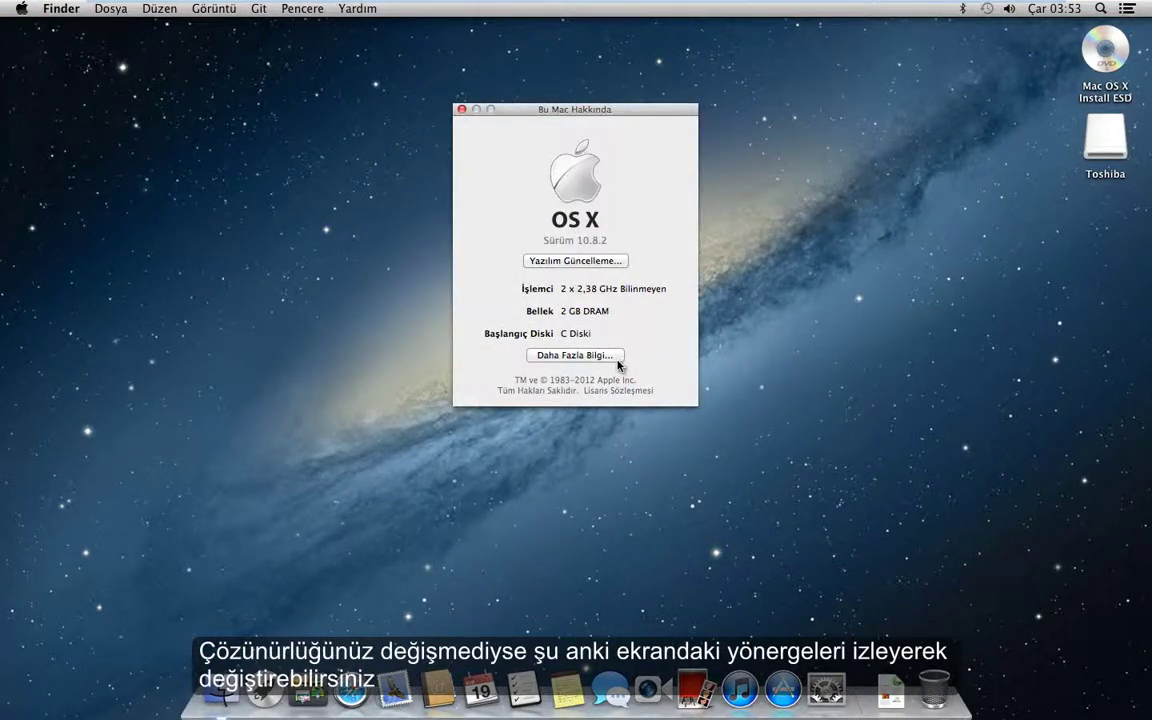
left_click(617, 361)
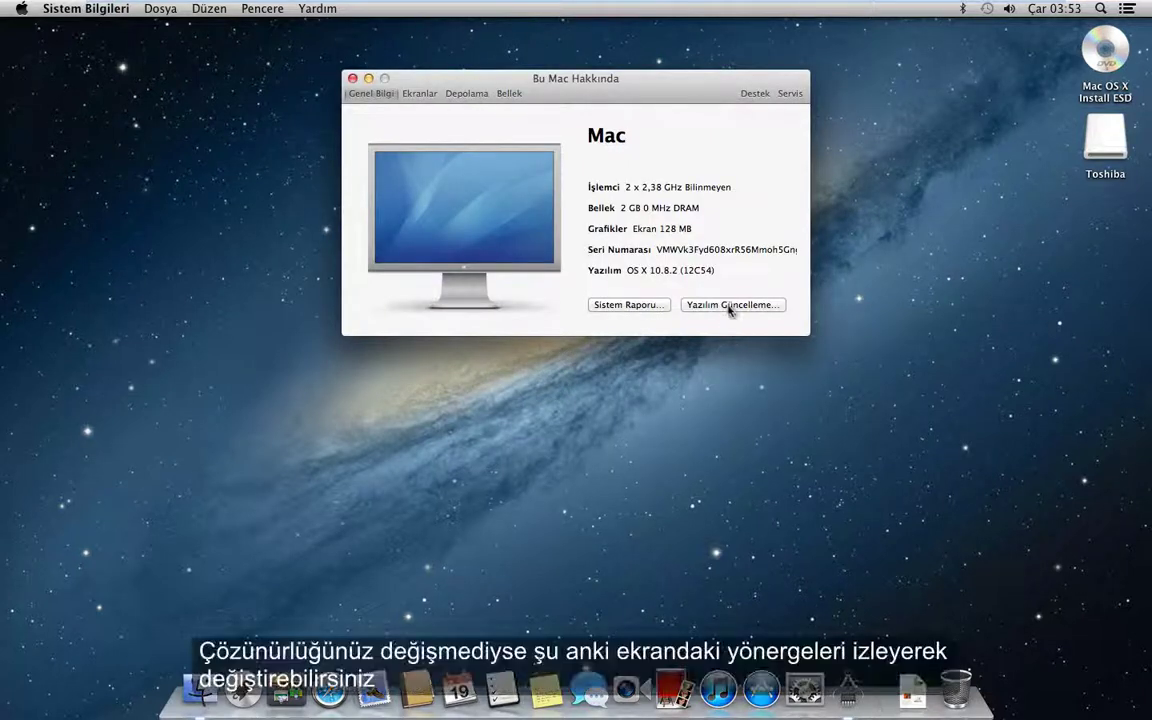
left_click(421, 93)
left_click(697, 389)
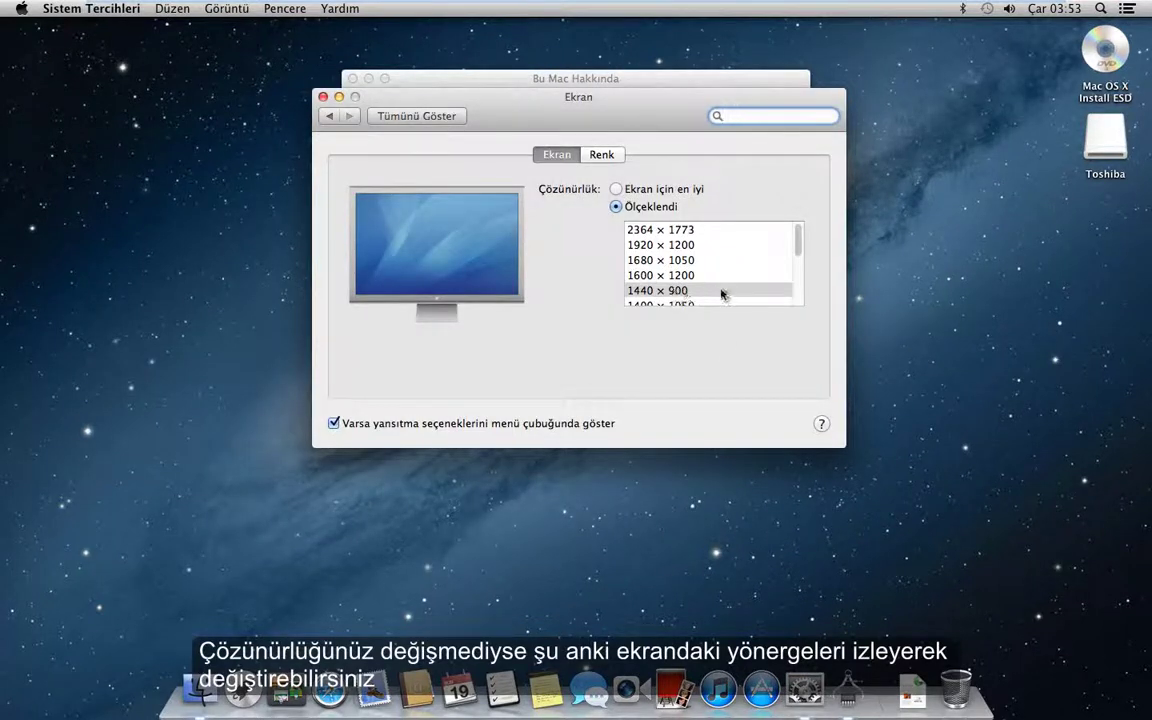
- Switch the guest display to Scaled at 1400 × 900, then close the Display and About This Mac windows
left_click(616, 189)
left_click(660, 229)
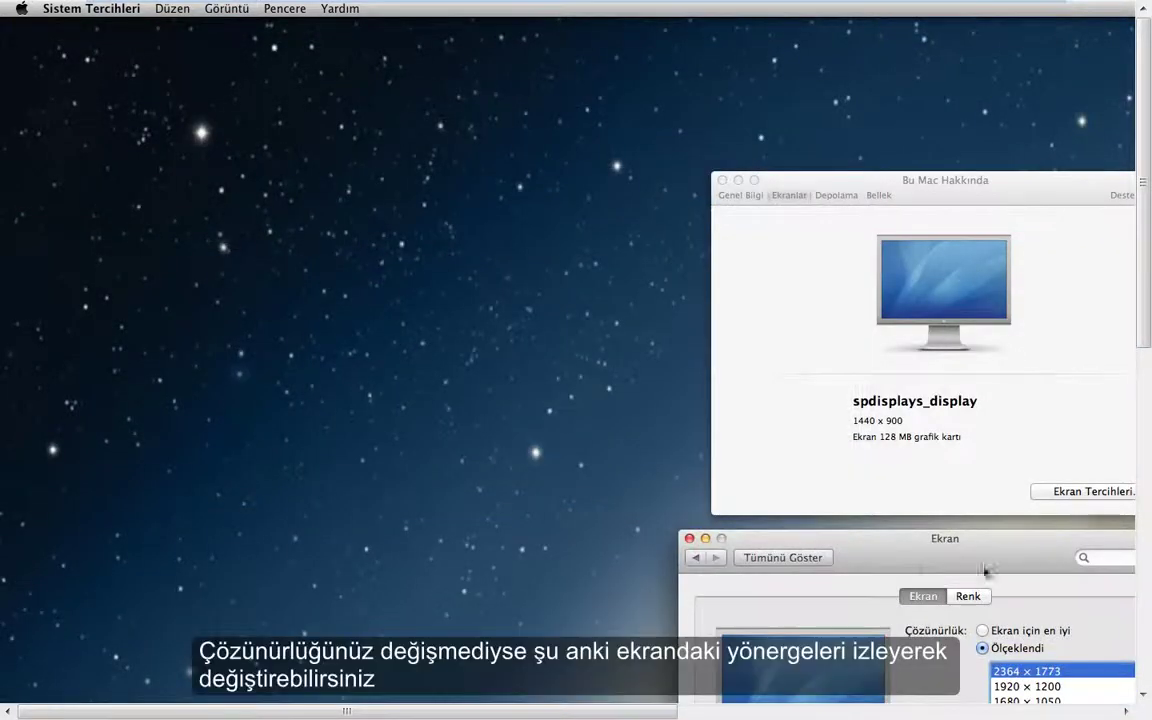
left_click_drag(805, 530, 284, 136)
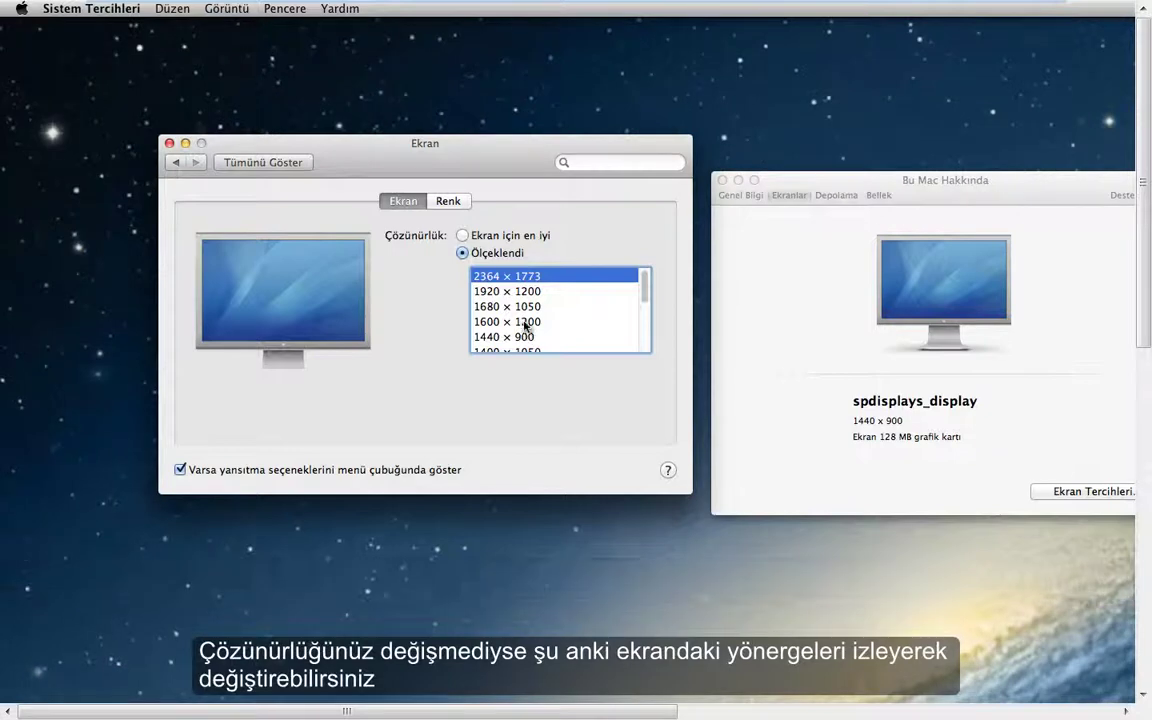
scroll(505, 337, "down", 1)
left_click(497, 349)
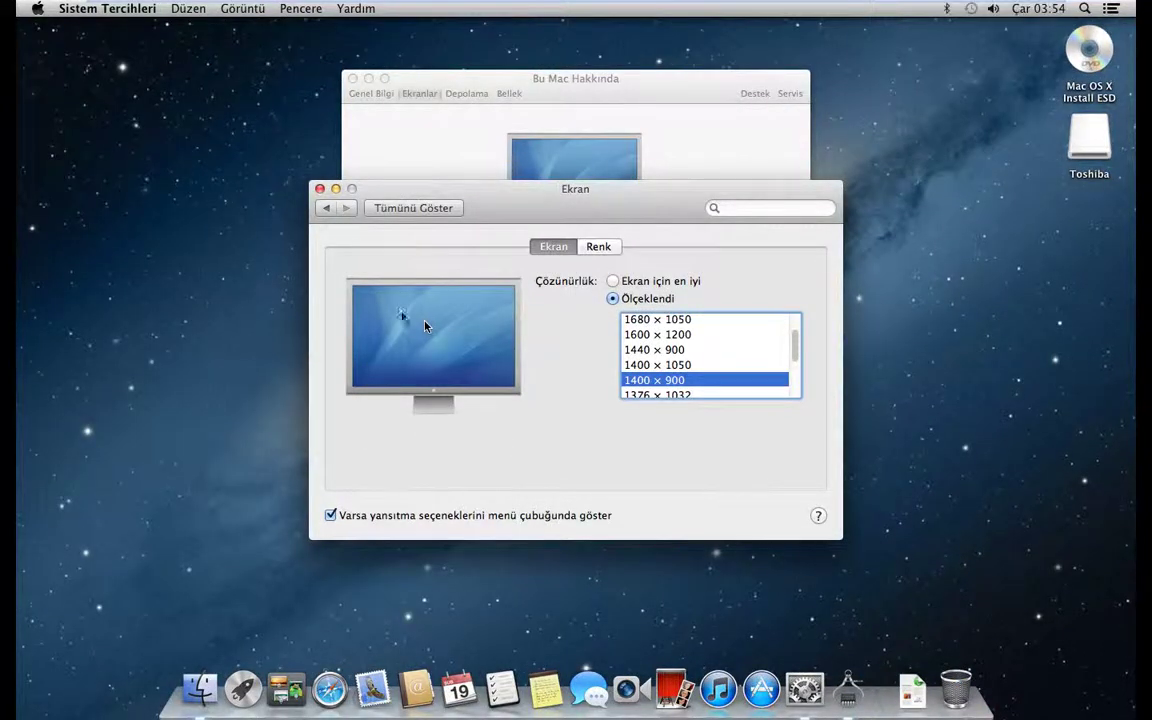
left_click(320, 189)
left_click(350, 78)
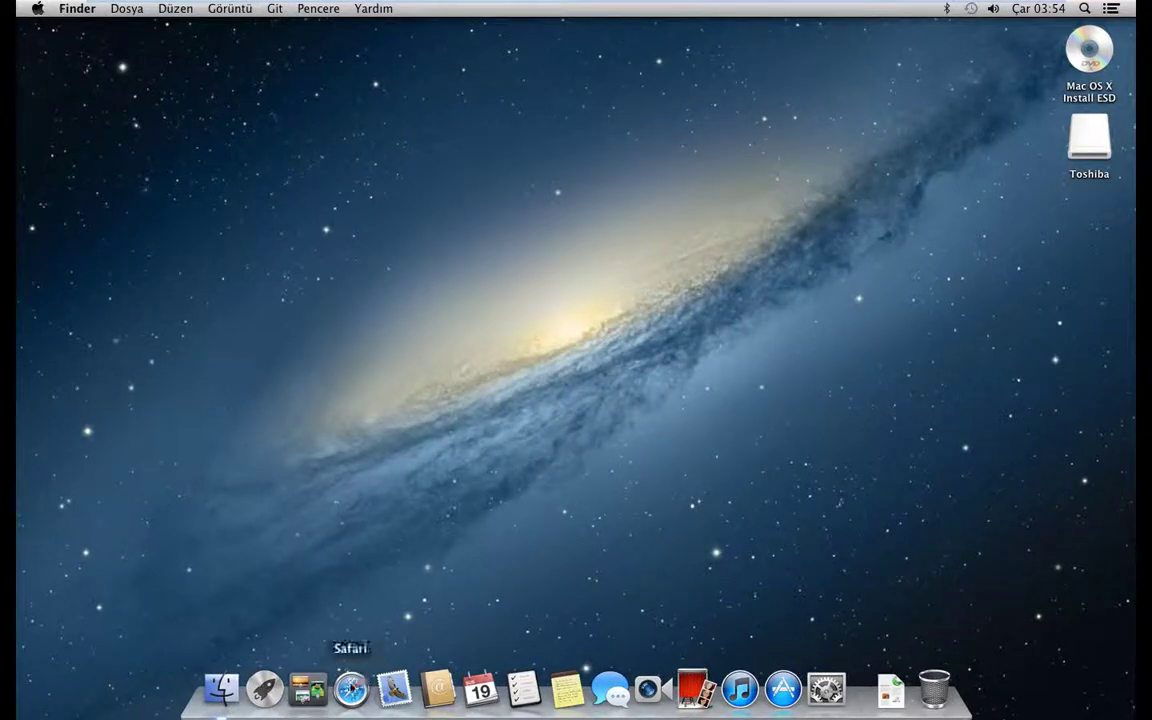
- Launch Safari, scroll through the Apple start page, and quit it
left_click(351, 689)
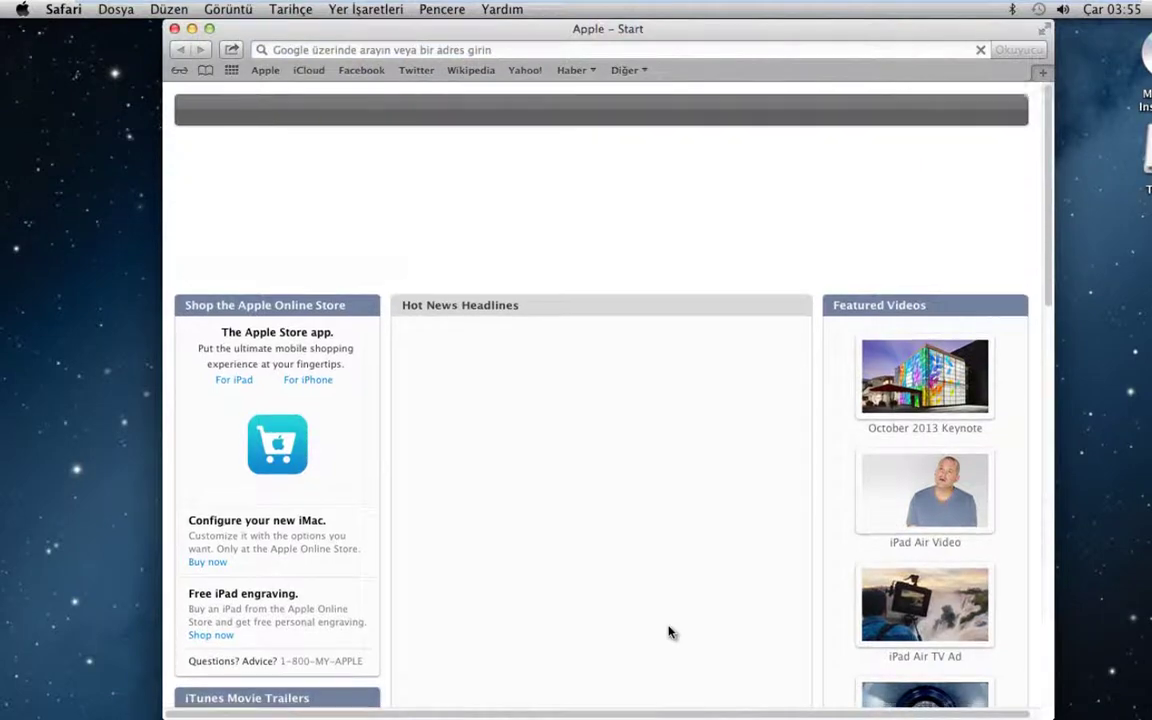
scroll(668, 630, "down", 15)
scroll(1040, 285, "up", 15)
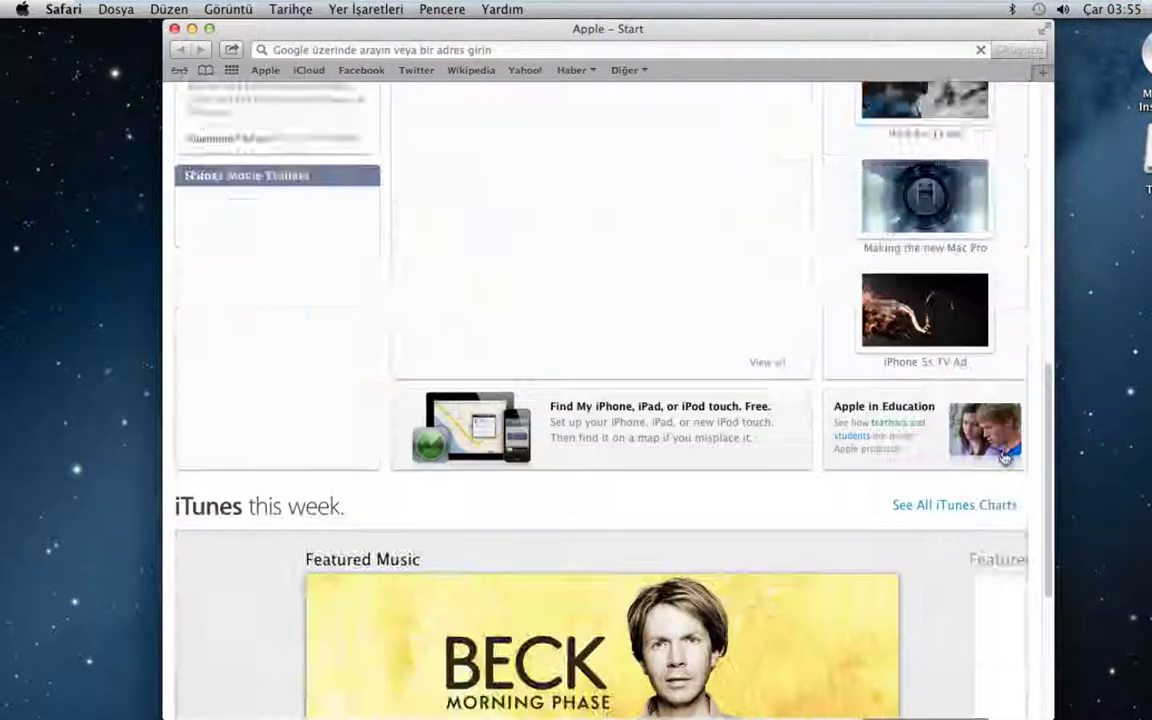
scroll(1040, 285, "down", 10)
left_click(98, 224)
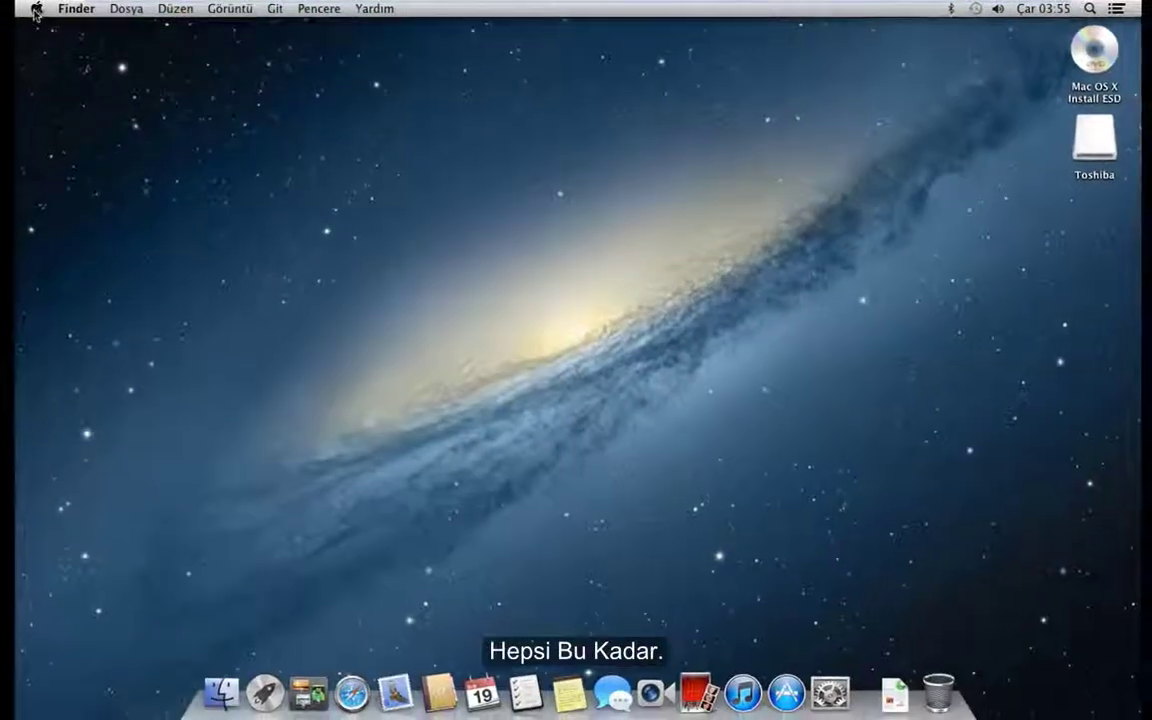
- Shut down the OS X guest from the Apple menu and confirm
left_click(37, 8)
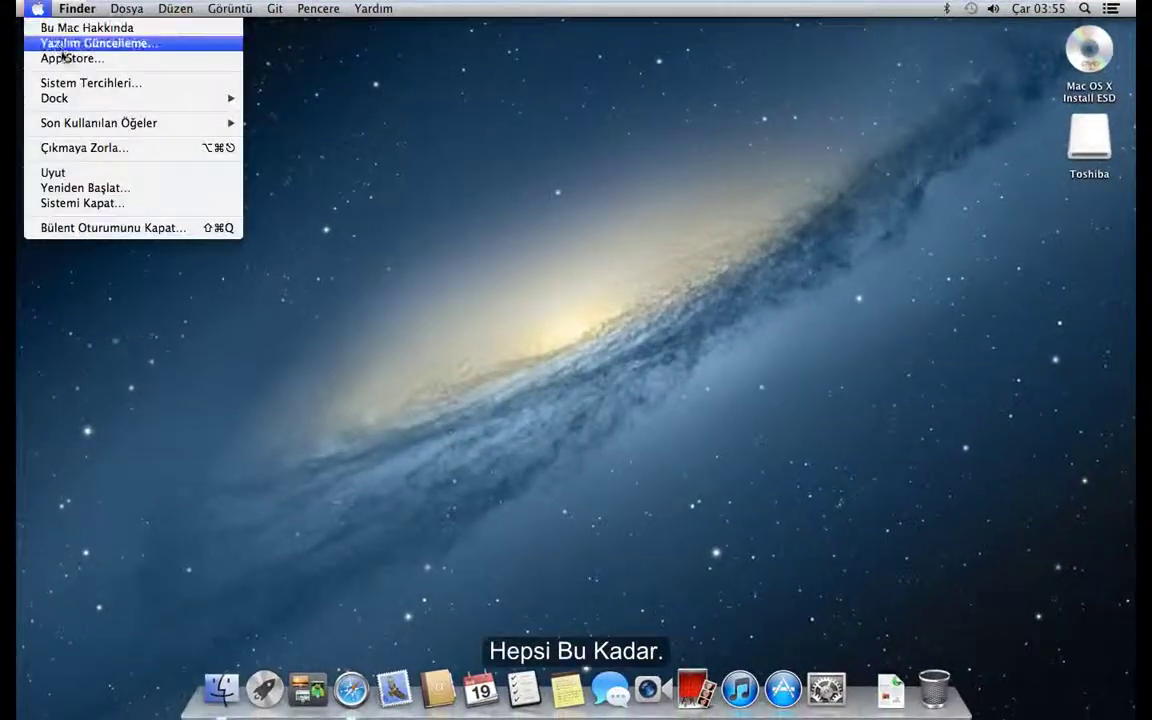
left_click(74, 201)
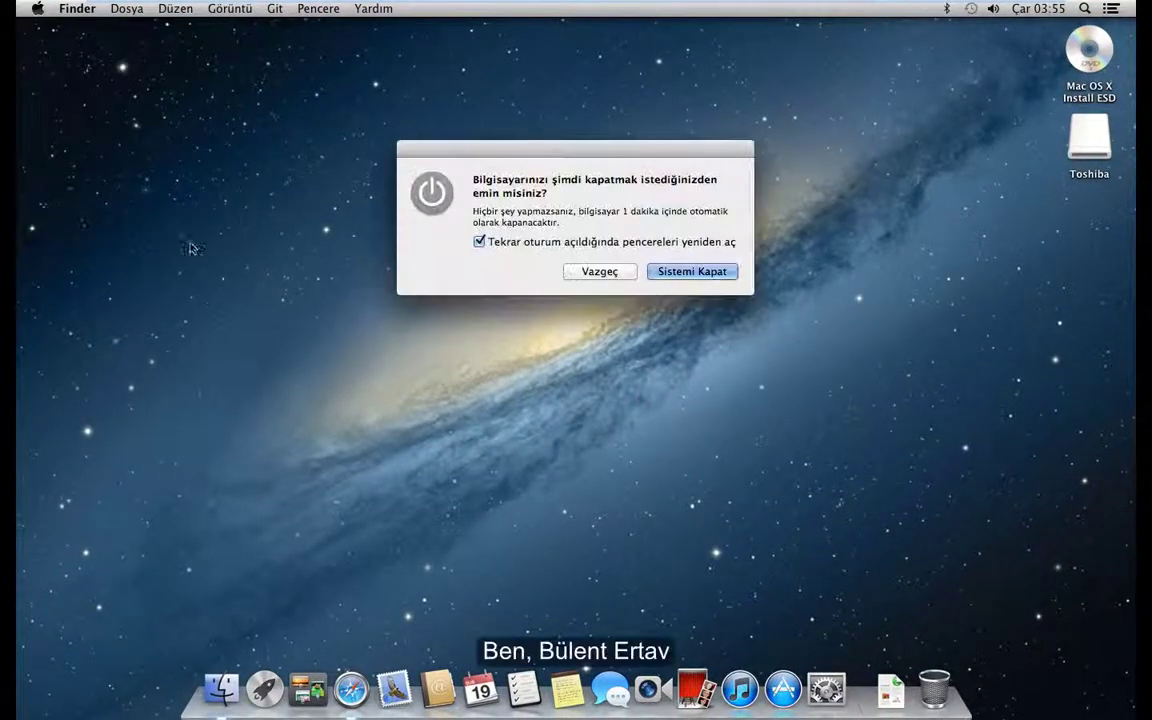
left_click(692, 274)
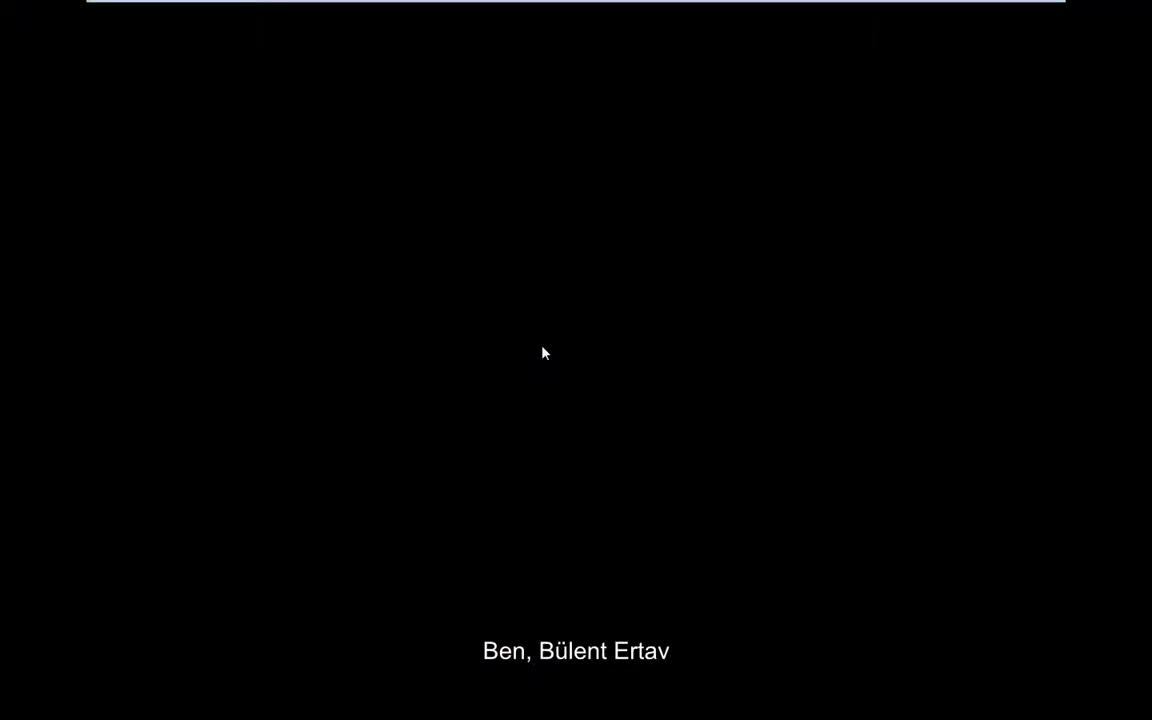